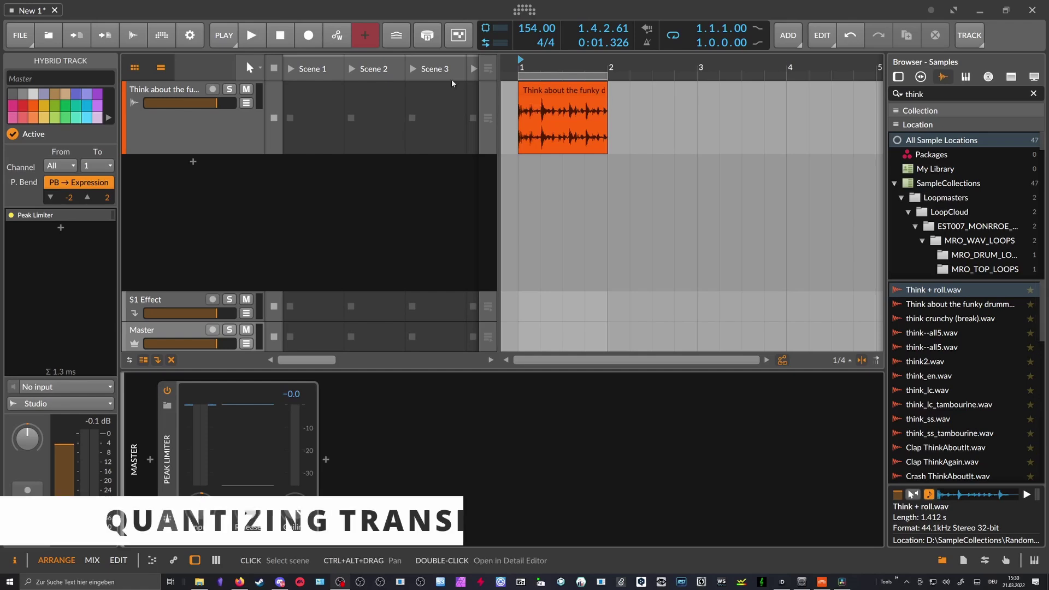
Step: Hide the clip launcher so only the arranger timeline shows, with the drum loop clip enlarged
left_click_drag(535, 63, 536, 102)
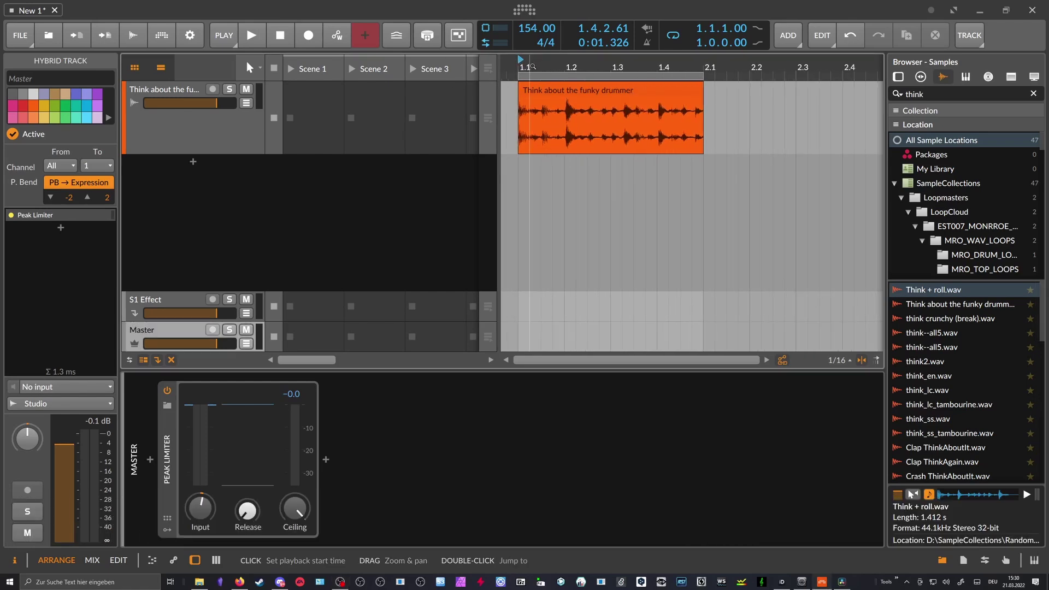
scroll(536, 64, "up", 1)
left_click(162, 74)
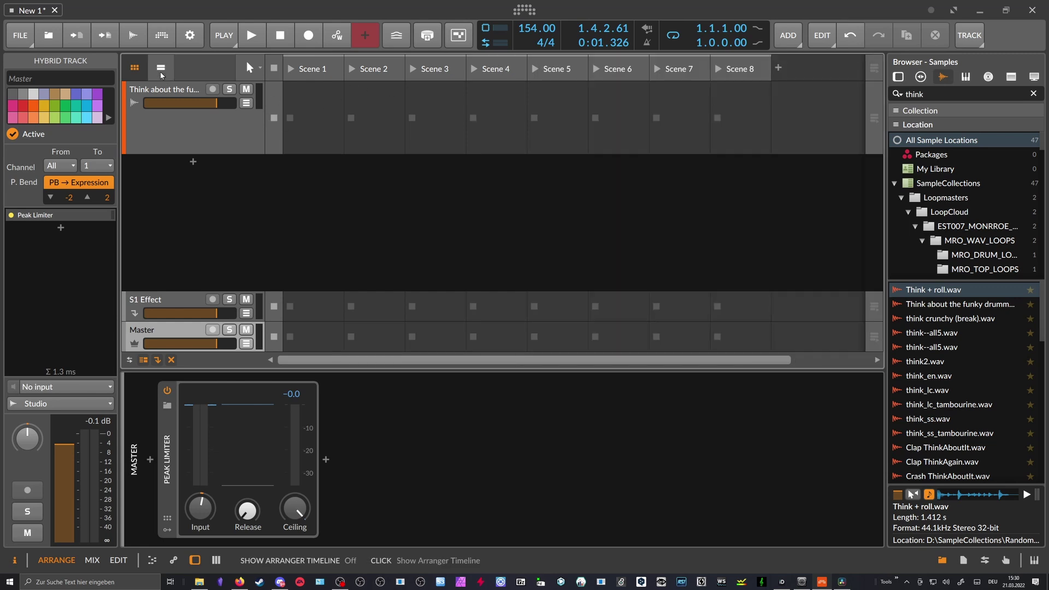
left_click(141, 71)
left_click_drag(291, 80, 351, 68)
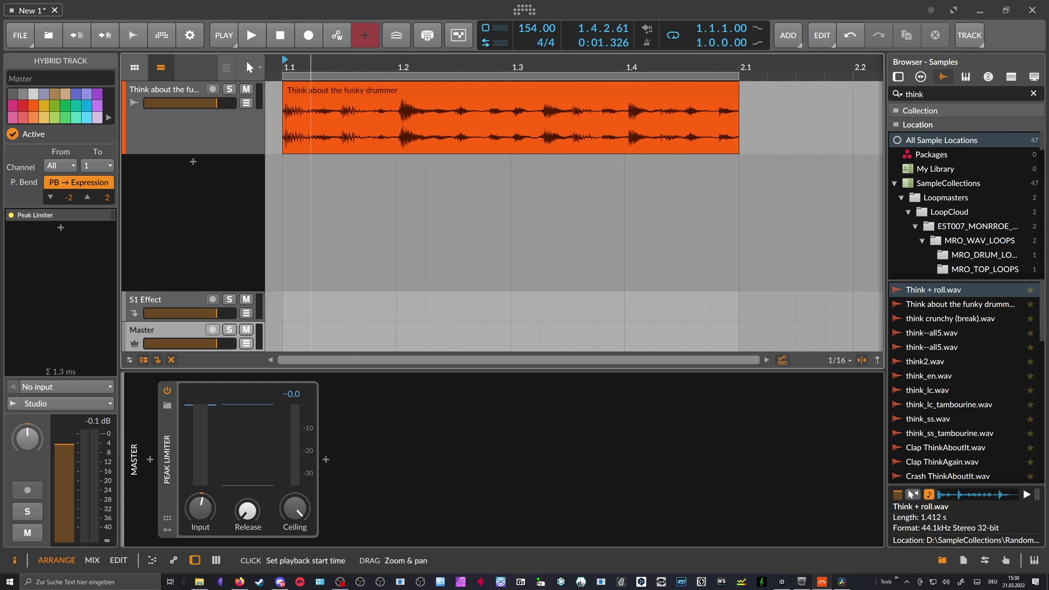
Step: Play the drum loop from the start of bar 1 to listen to it, then stop playback
left_click(222, 127)
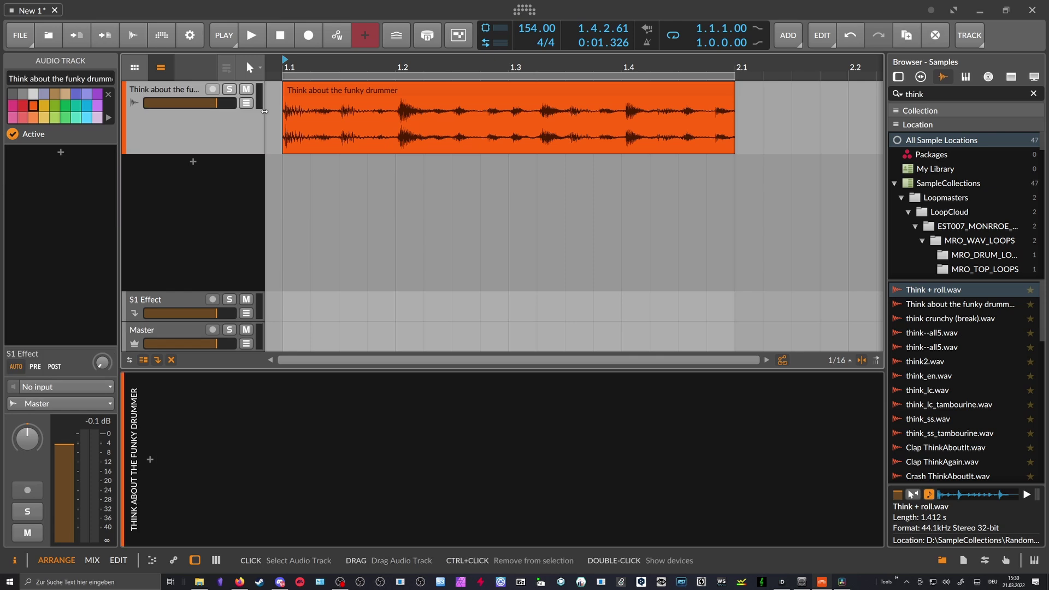
left_click(284, 66)
key("space")
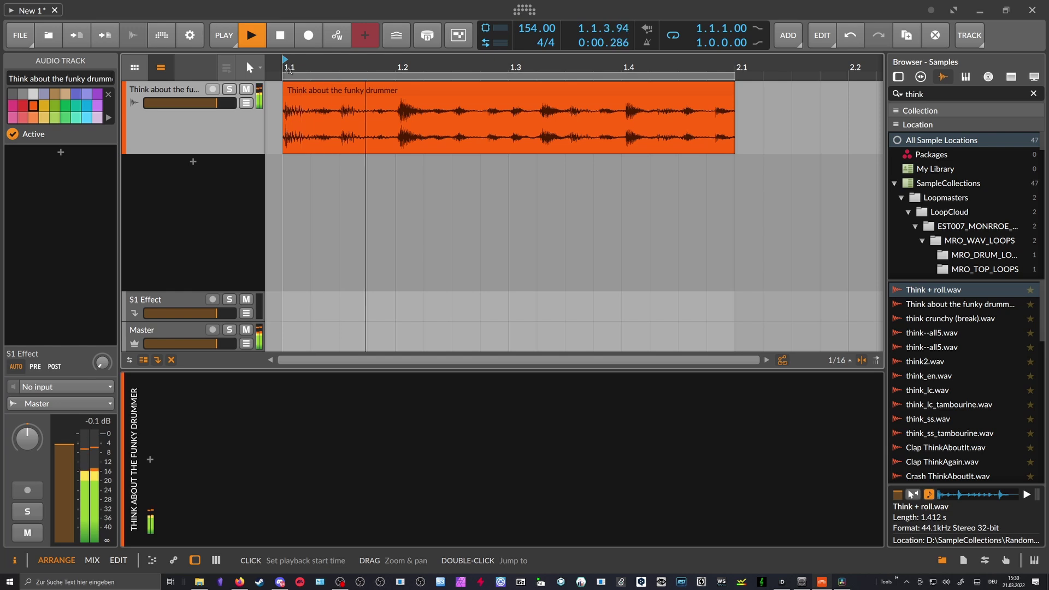
key("space")
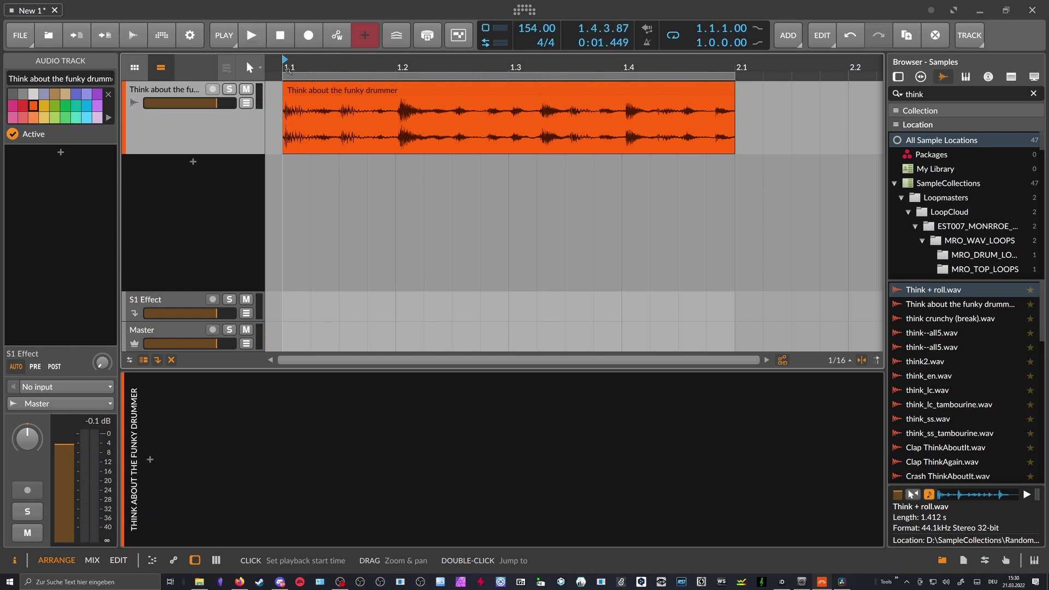
Step: Reduce the drum loop track's height and add a new track below it with the Transient Control device
left_click_drag(241, 154, 241, 113)
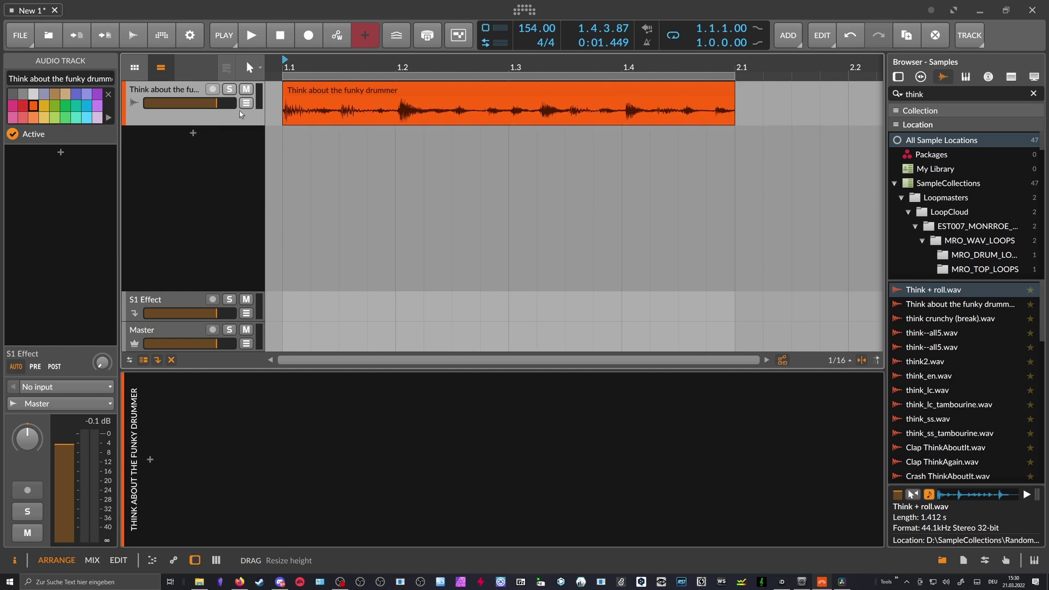
left_click_drag(294, 67, 293, 79)
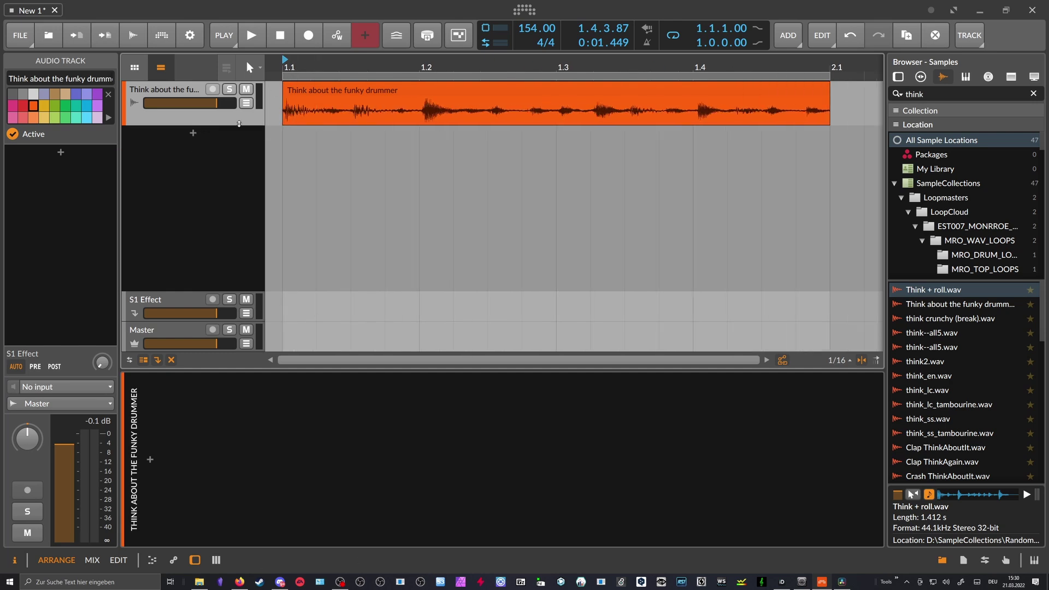
double_click(192, 137)
type("t")
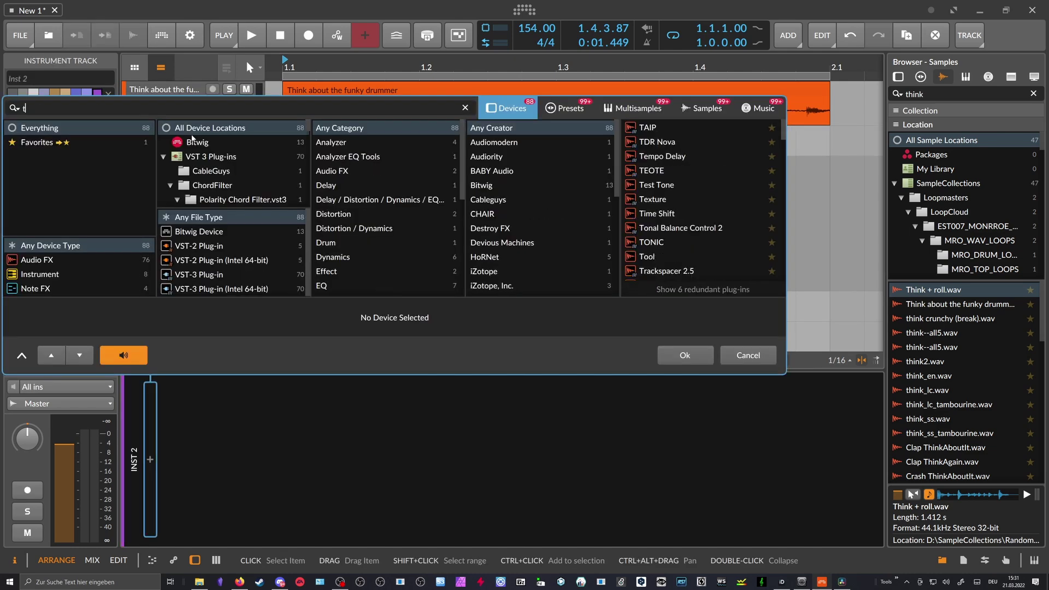
type("rans")
left_click(646, 128)
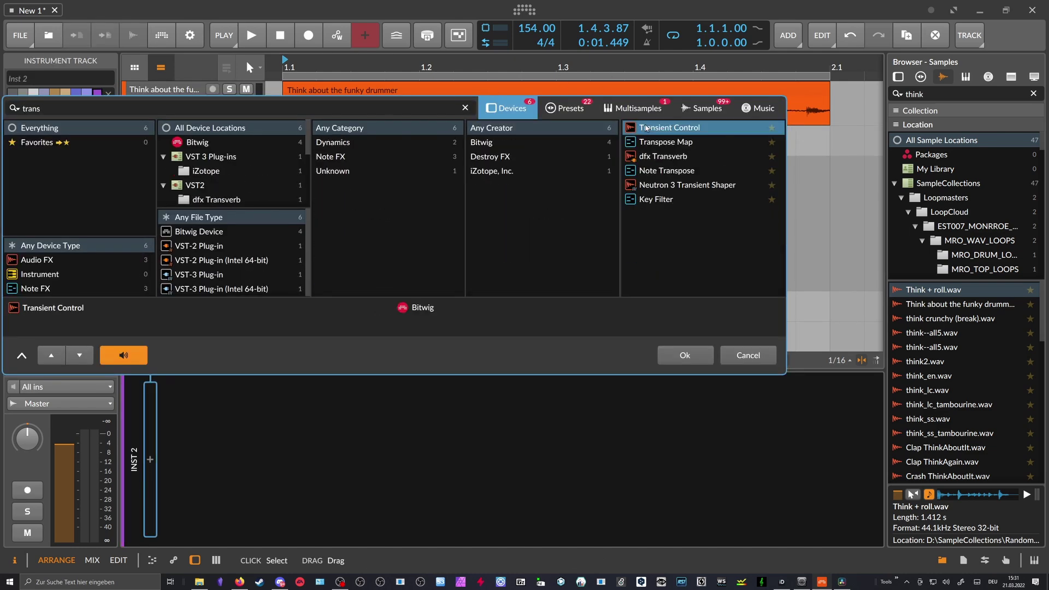
double_click(646, 128)
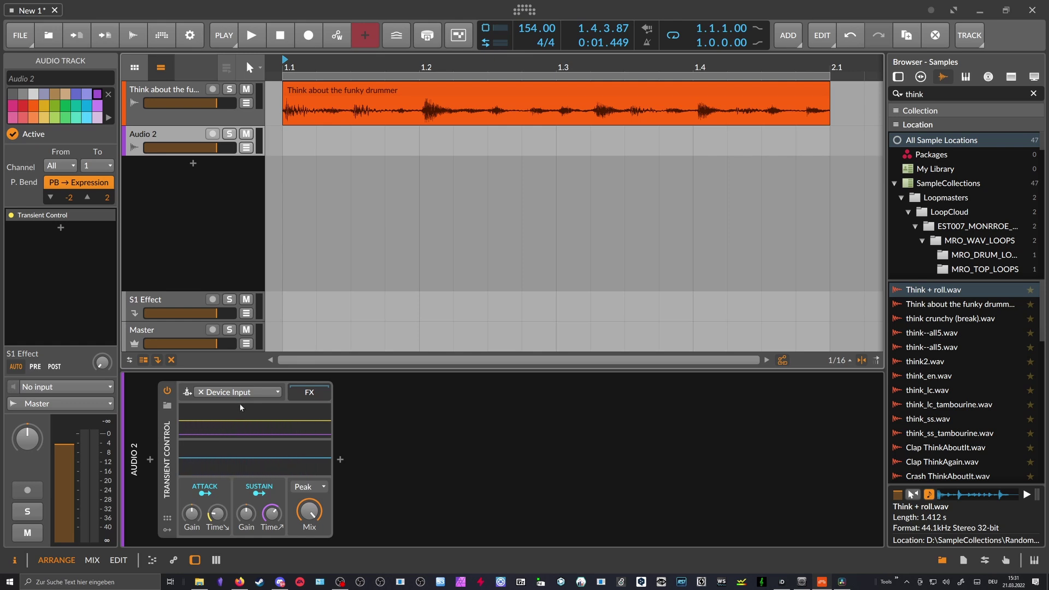
Step: Set the Transient Control's sidechain input to Think about the funky drummer (PRE)
left_click(208, 392)
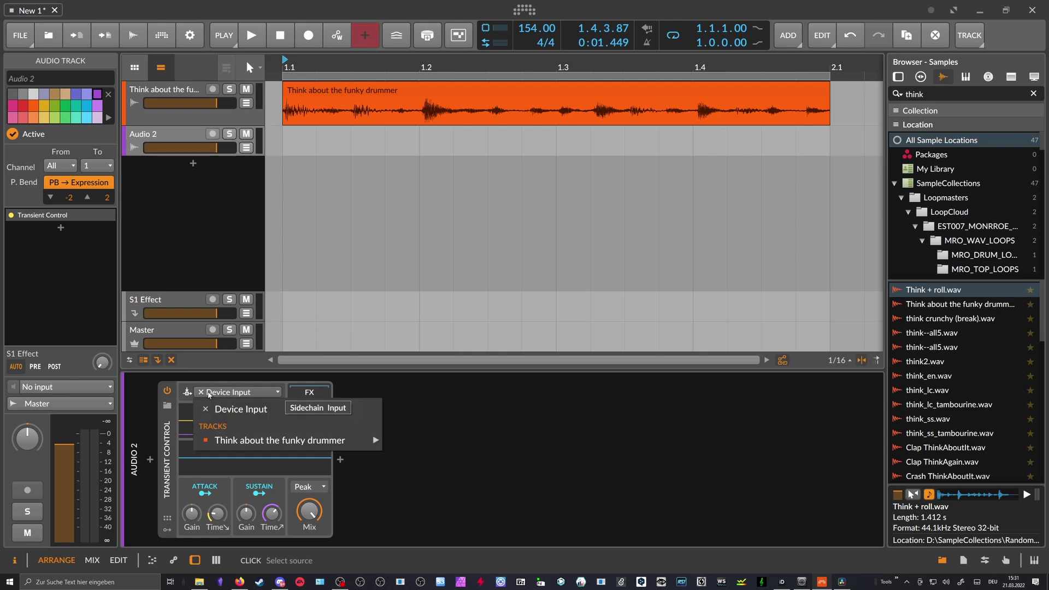
mouse_move(236, 442)
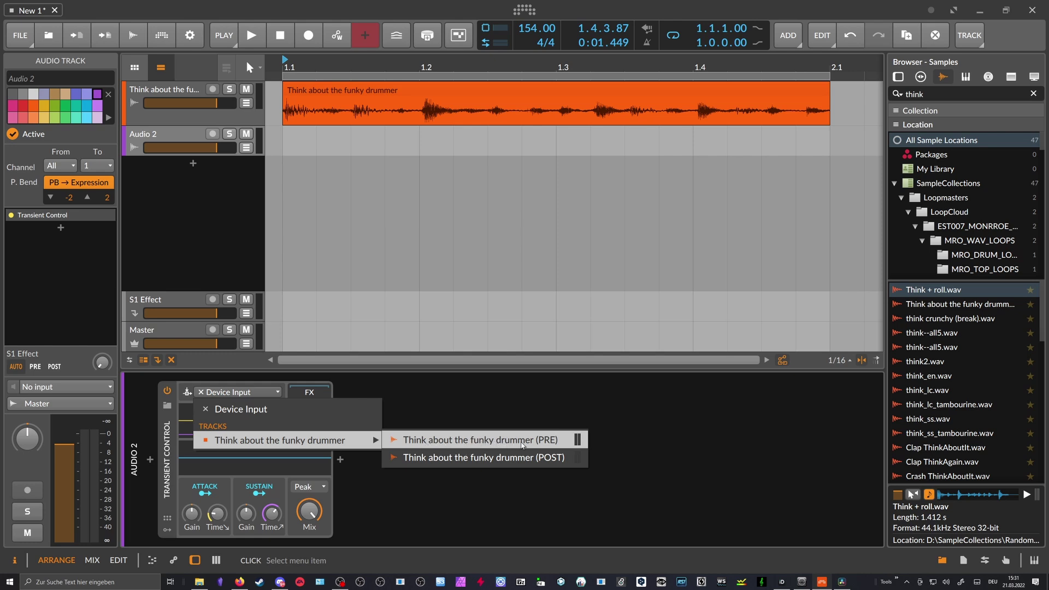
left_click(522, 440)
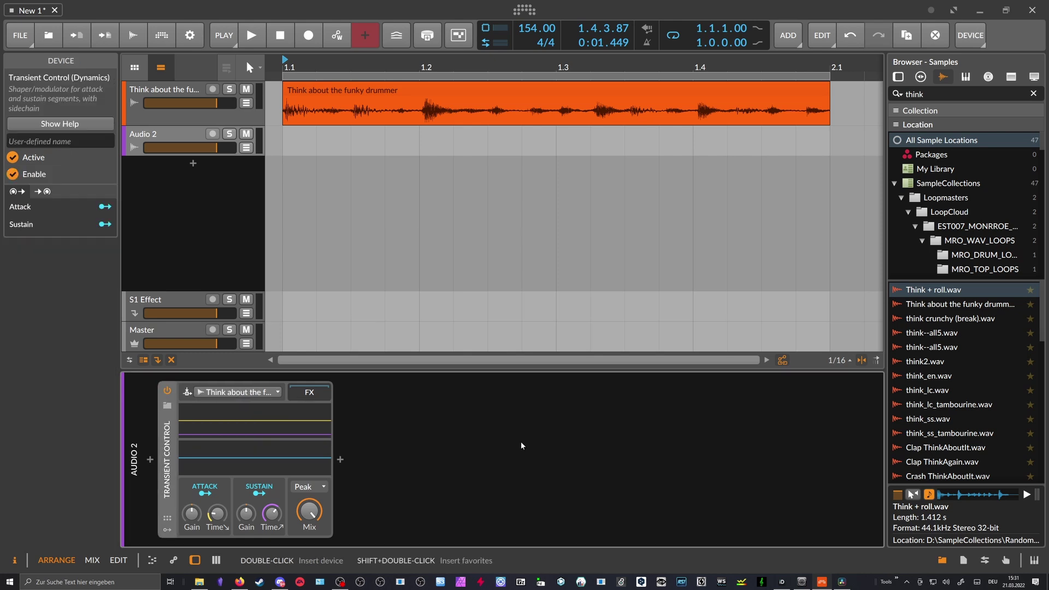
Step: Convert the Transient Control's audio track to an instrument track
left_click(169, 139)
right_click(146, 133)
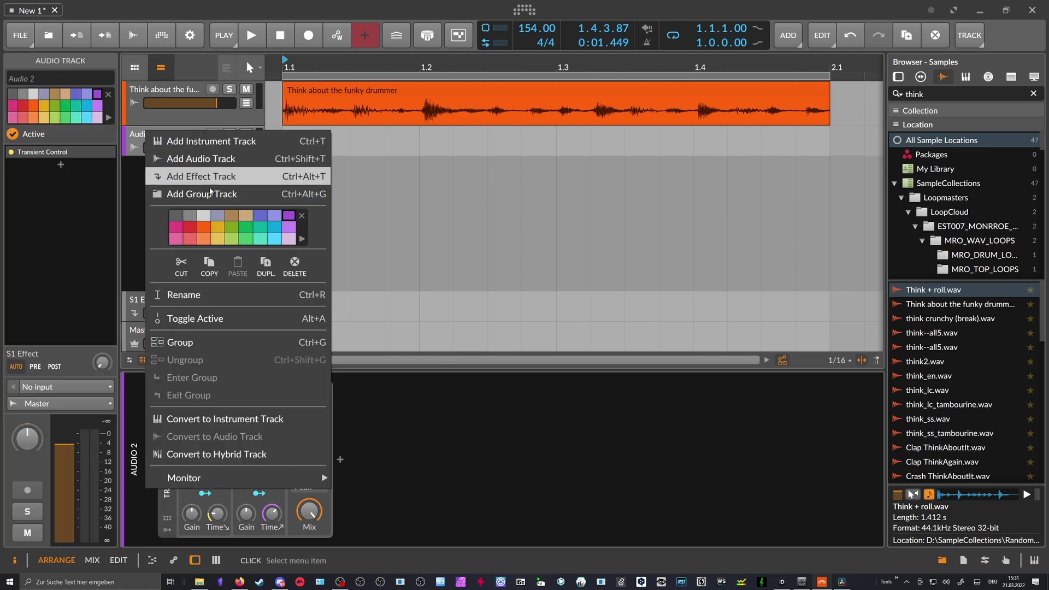
left_click(210, 420)
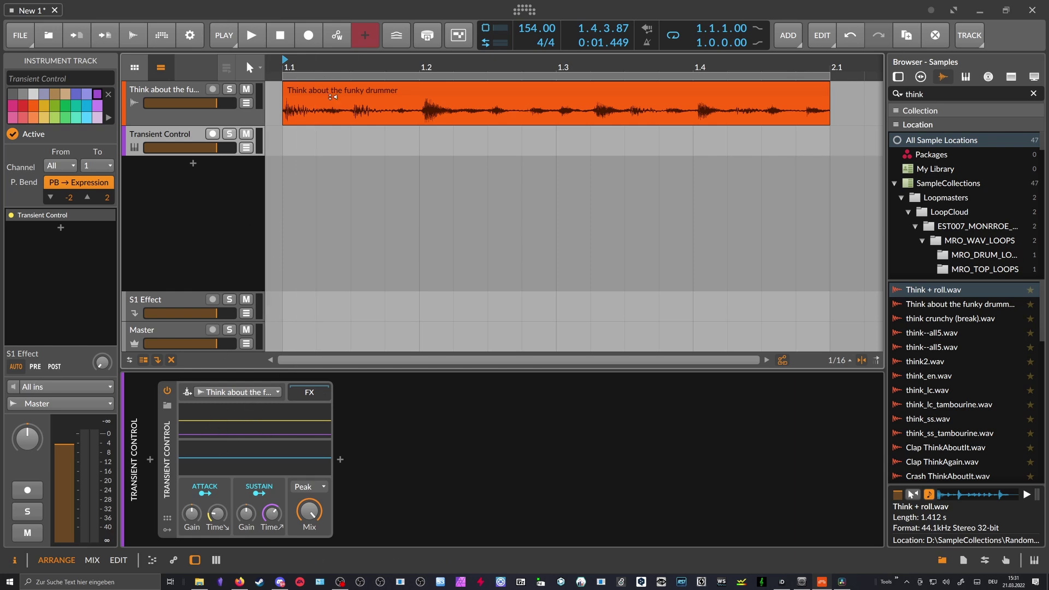
Step: Mute the drum loop track and start playback from bar 1
key("space")
key("space")
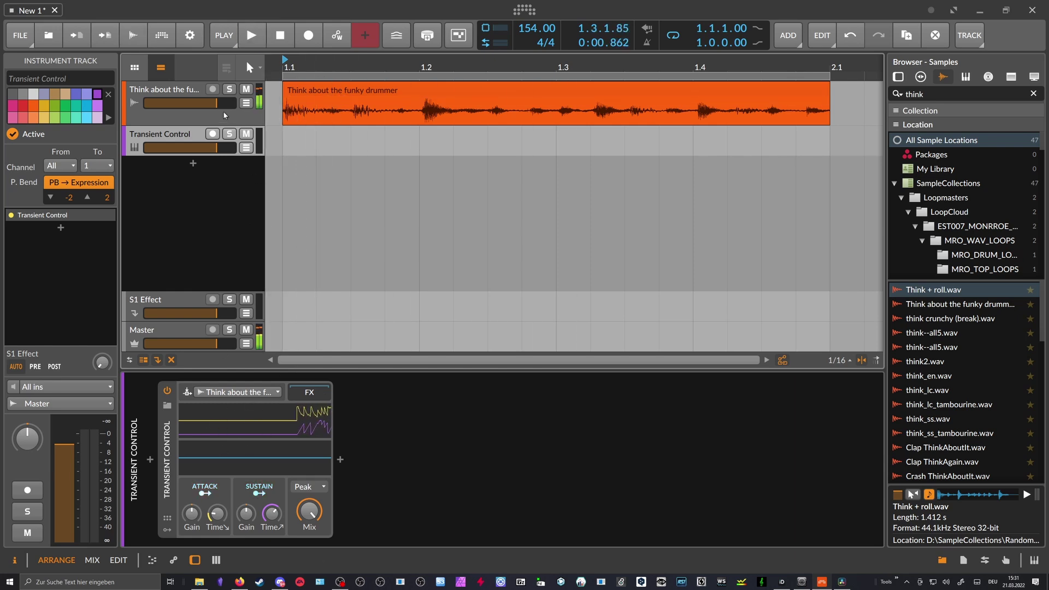
left_click(226, 111)
left_click(245, 89)
key("space")
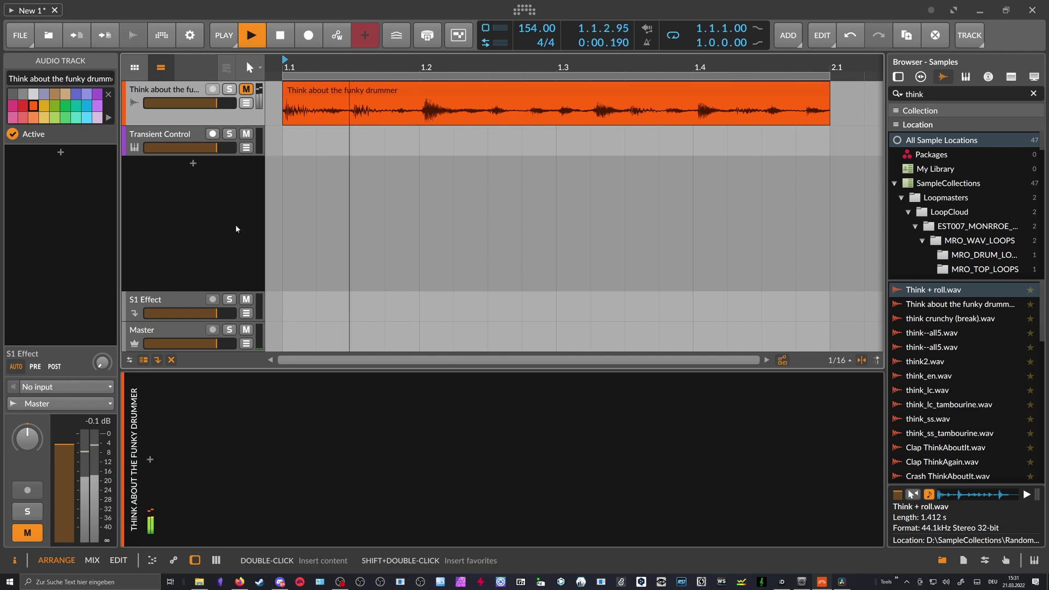
Step: Adjust the Transient Control's attack time and insert a Note Grid into its FX chain
left_click(183, 135)
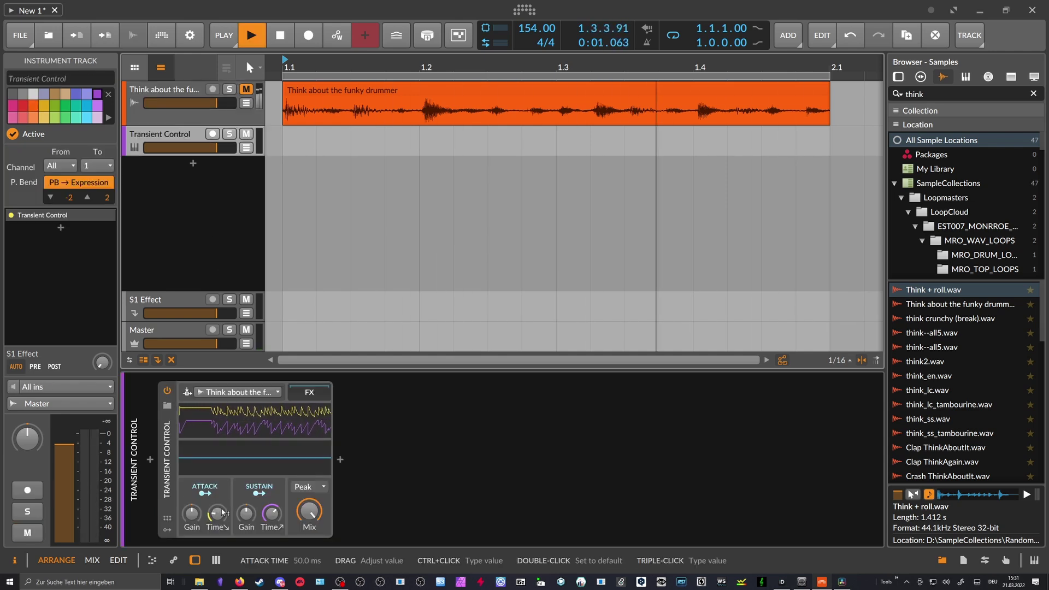
mouse_move(217, 513)
left_mouse_down()
mouse_move(217, 525)
mouse_move(223, 507)
left_mouse_up()
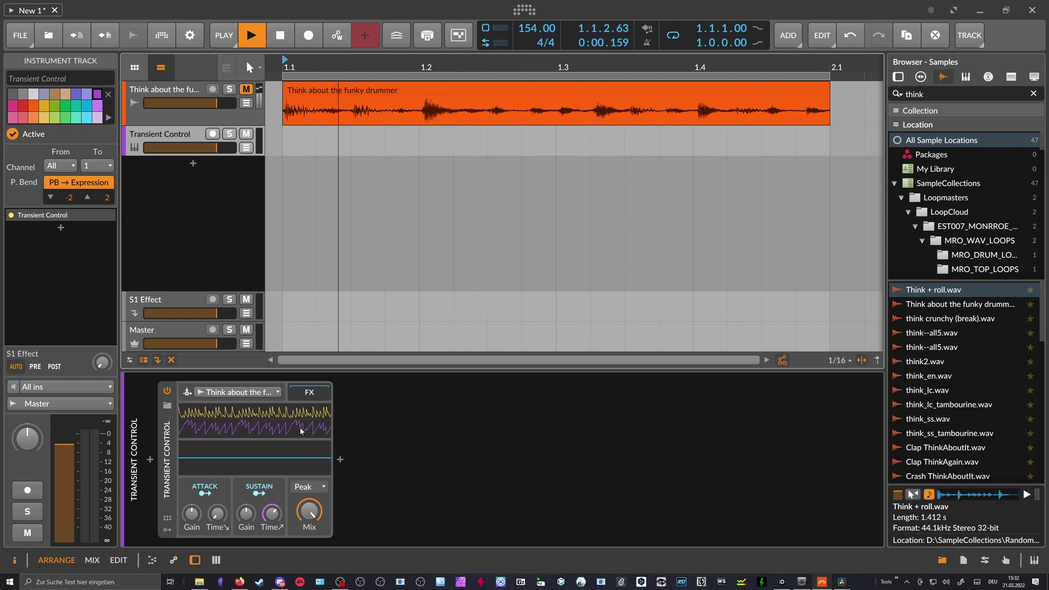
left_click(341, 461)
type("note")
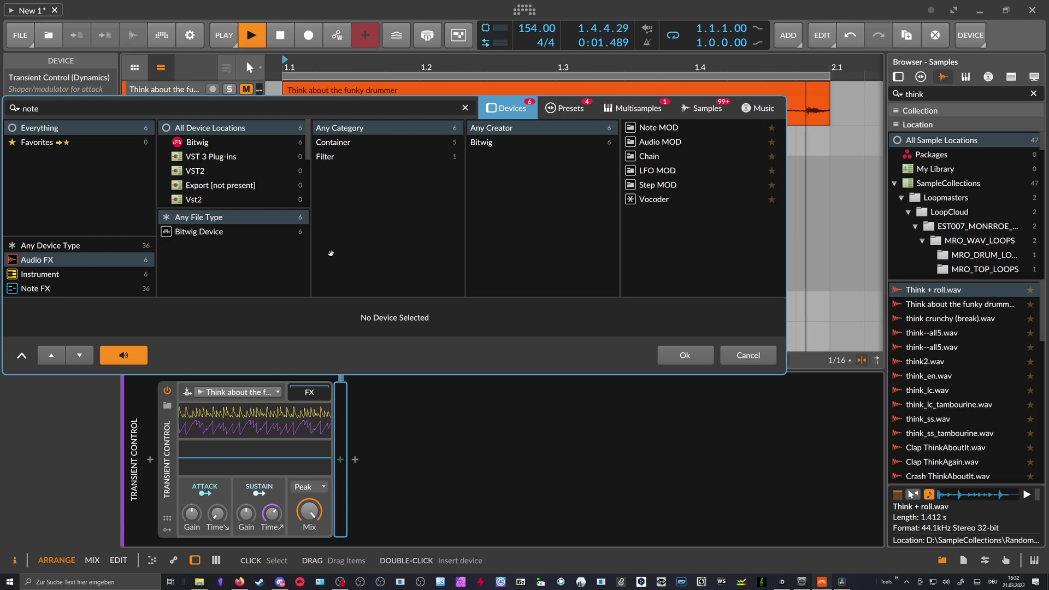
left_click(103, 247)
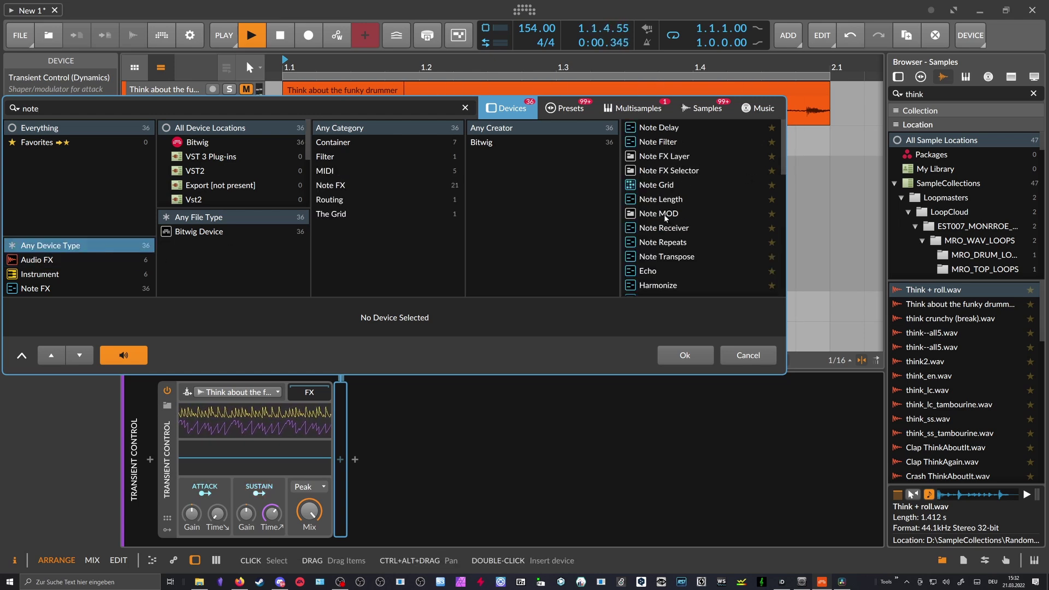
double_click(656, 185)
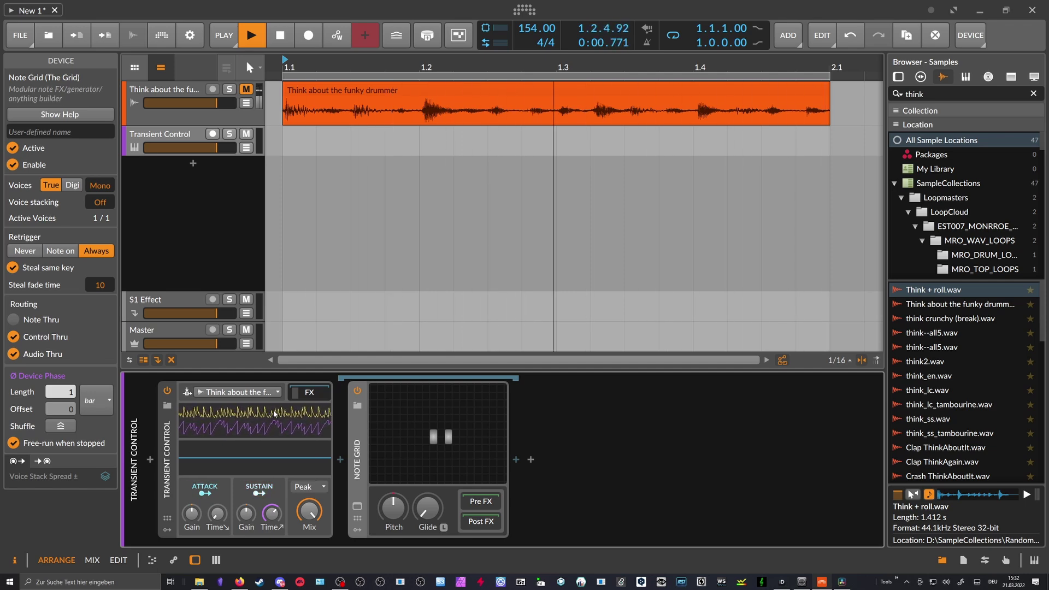
Step: Add a Value module to the Note Grid patch and modulate it with the Transient Control's Attack signal
left_click(395, 428)
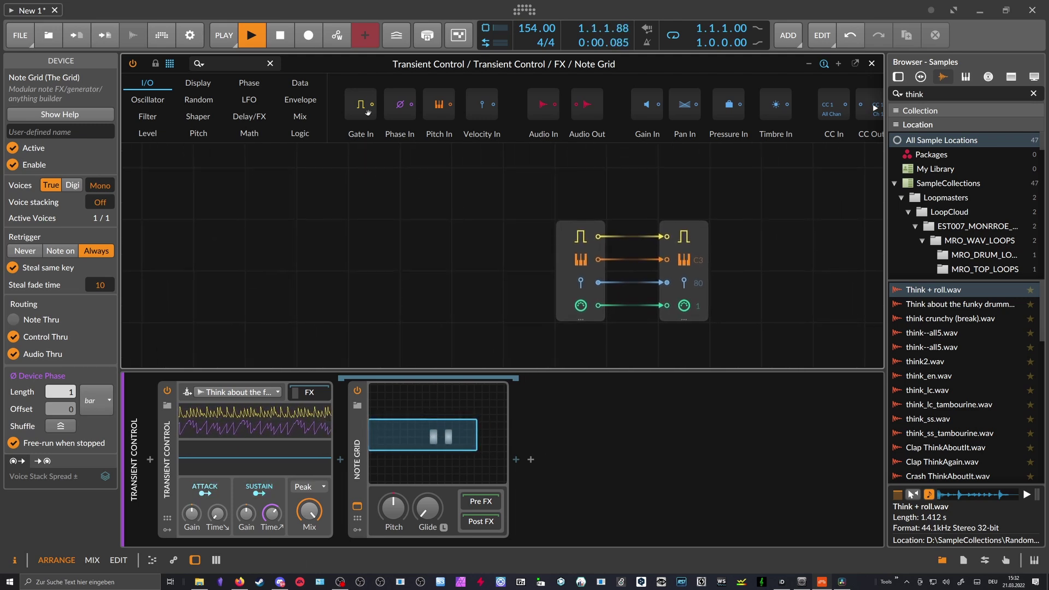
left_click(247, 64)
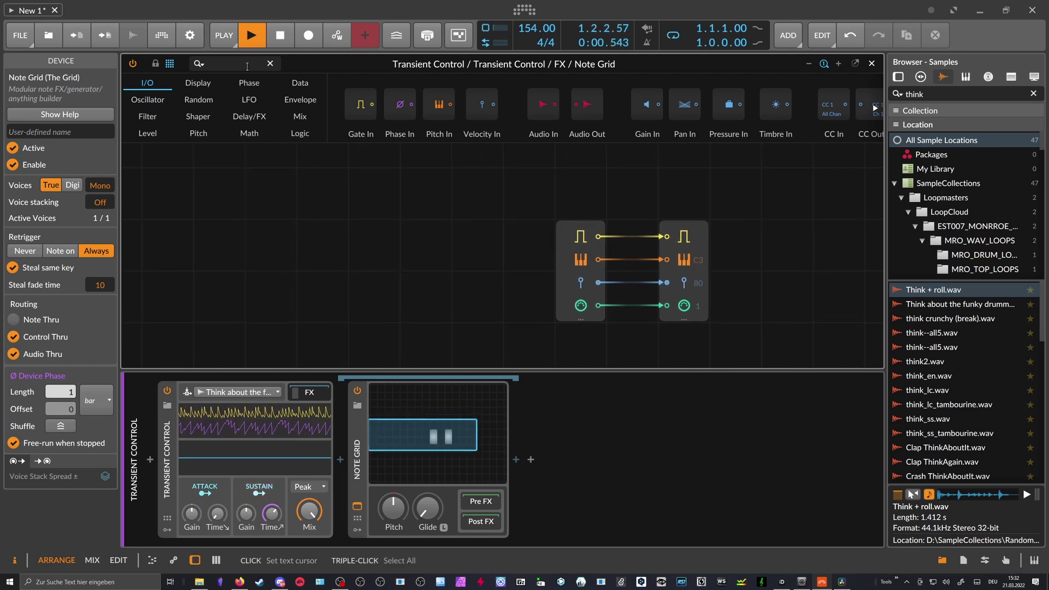
type("value")
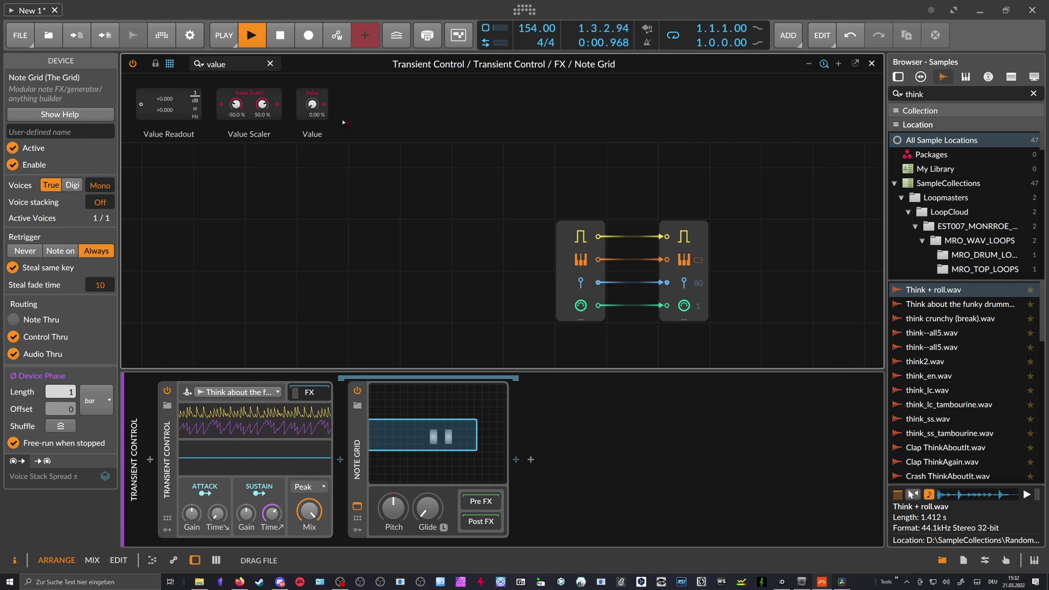
left_click_drag(343, 123, 374, 245)
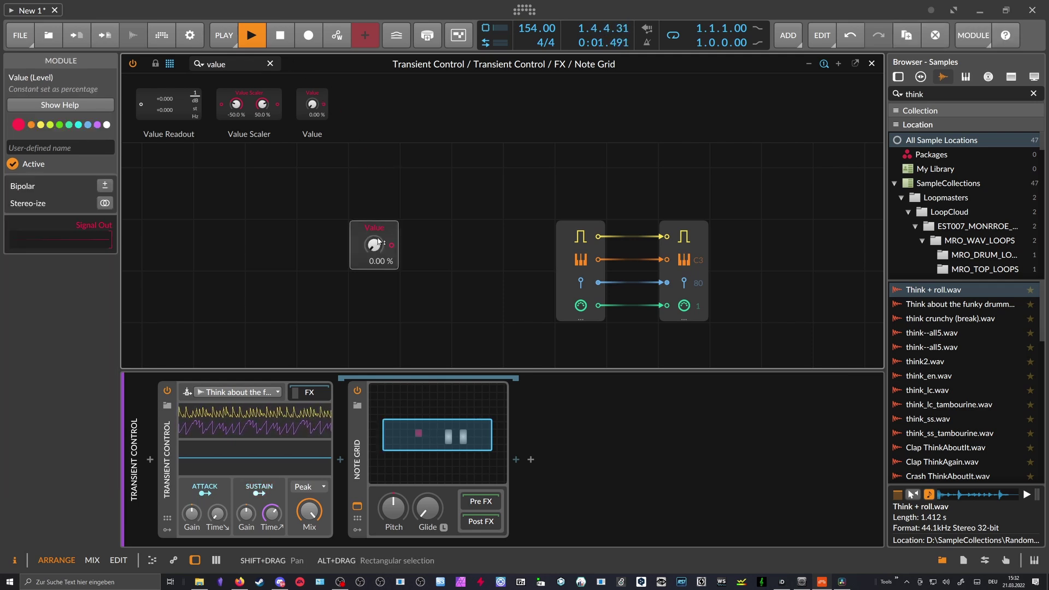
left_click(212, 495)
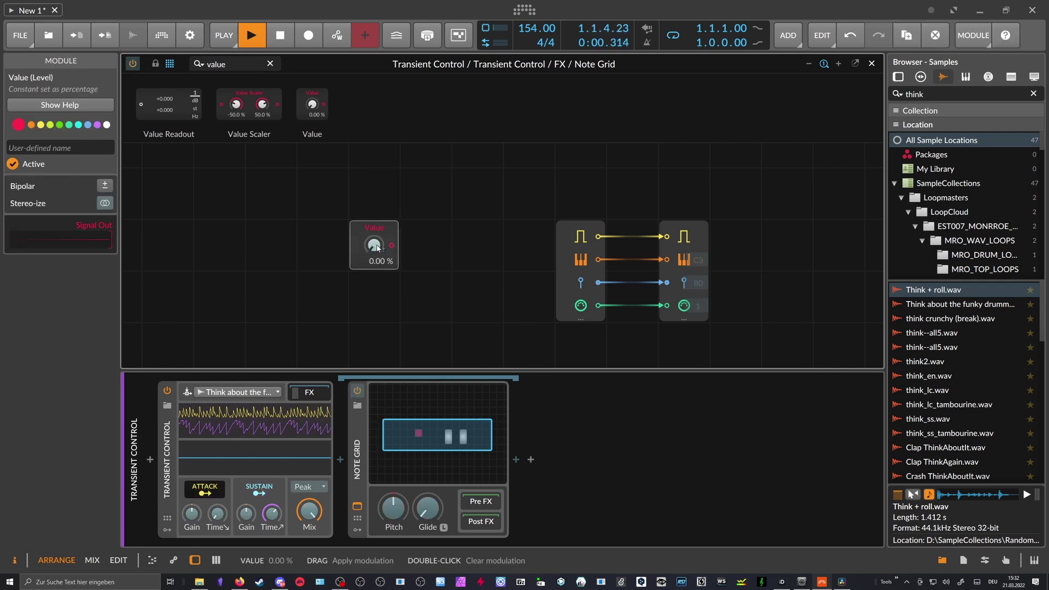
left_click_drag(377, 248, 253, 225)
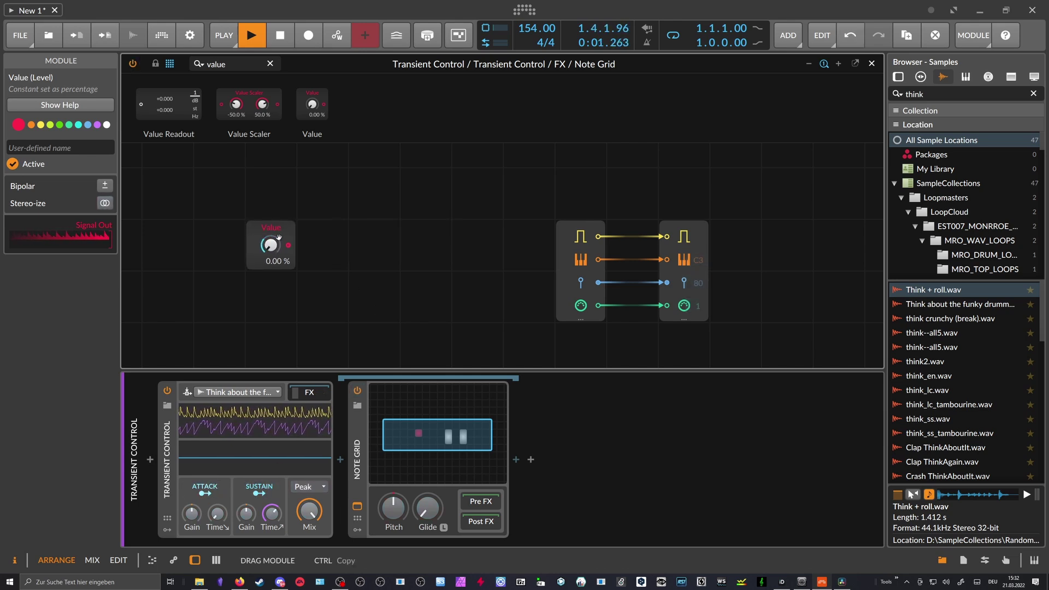
Step: Add an Oscilloscope fed by the Value module, set it to Slow mode and place it with a gap between them
double_click(242, 64)
type("osc")
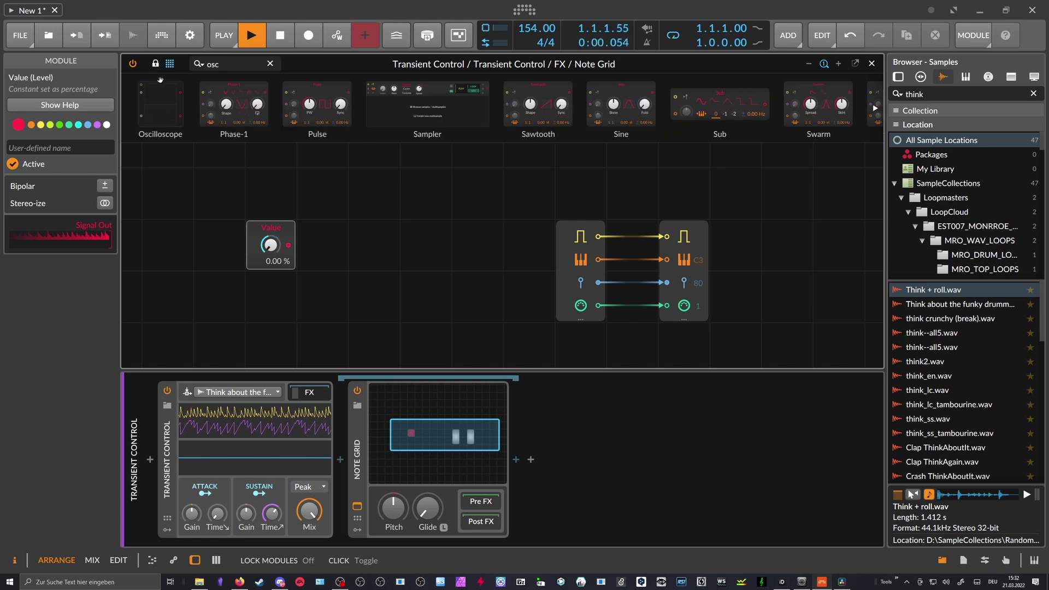
left_click_drag(160, 80, 302, 248)
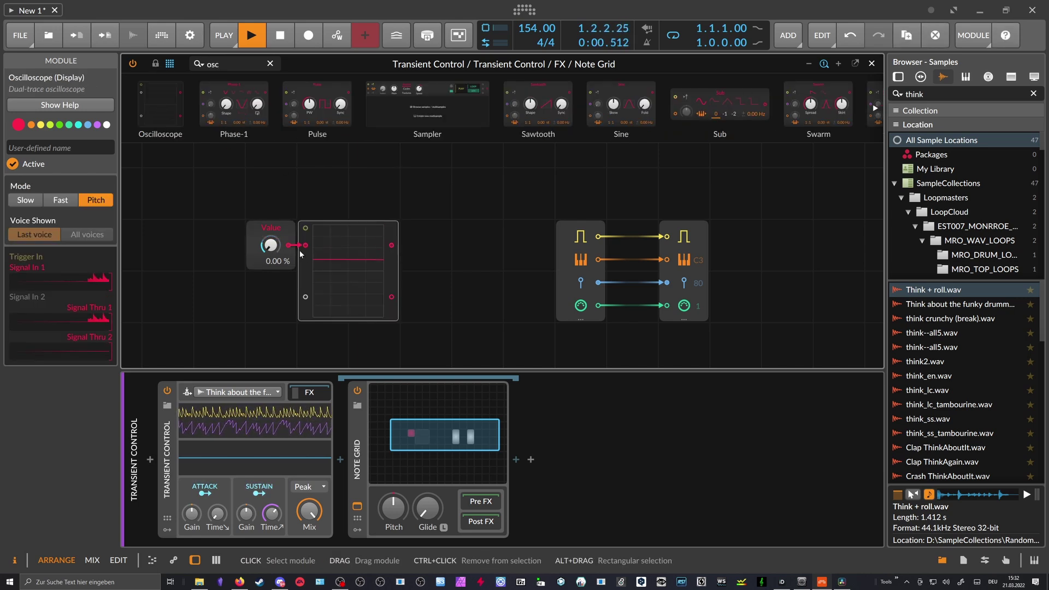
left_click(25, 200)
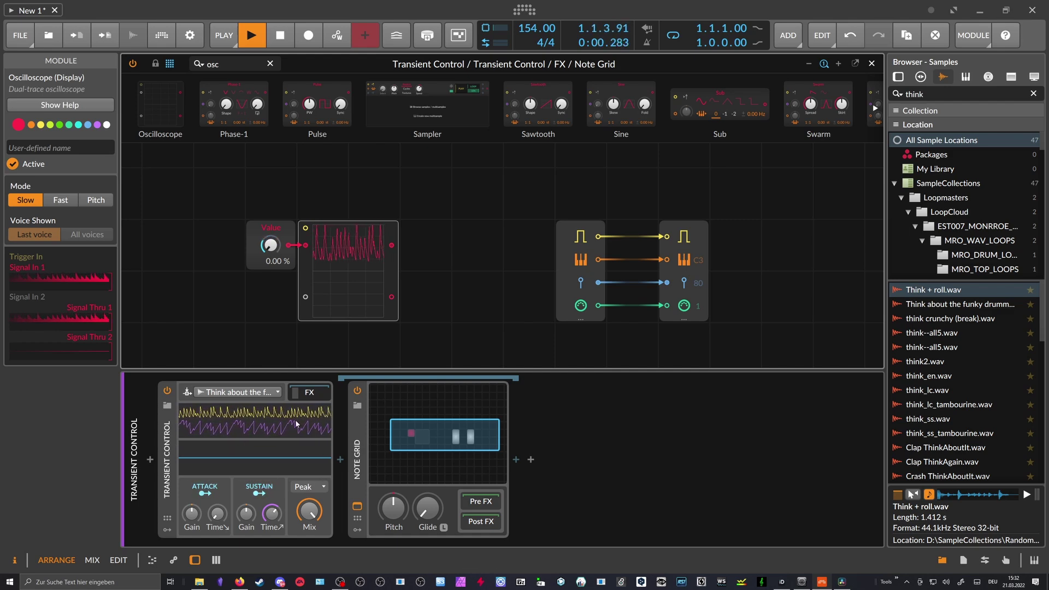
left_click_drag(324, 268, 375, 267)
Step: Add a Gate Length module below Value, triggered by the Value output and feeding the Oscilloscope's second input
left_click(238, 65)
type("l")
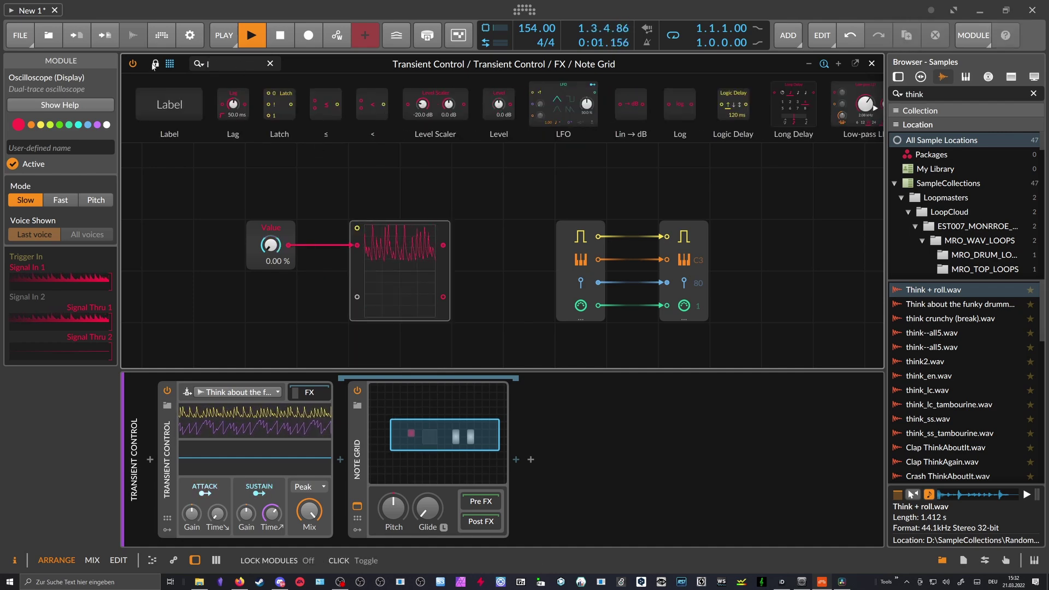
key("BackSpace")
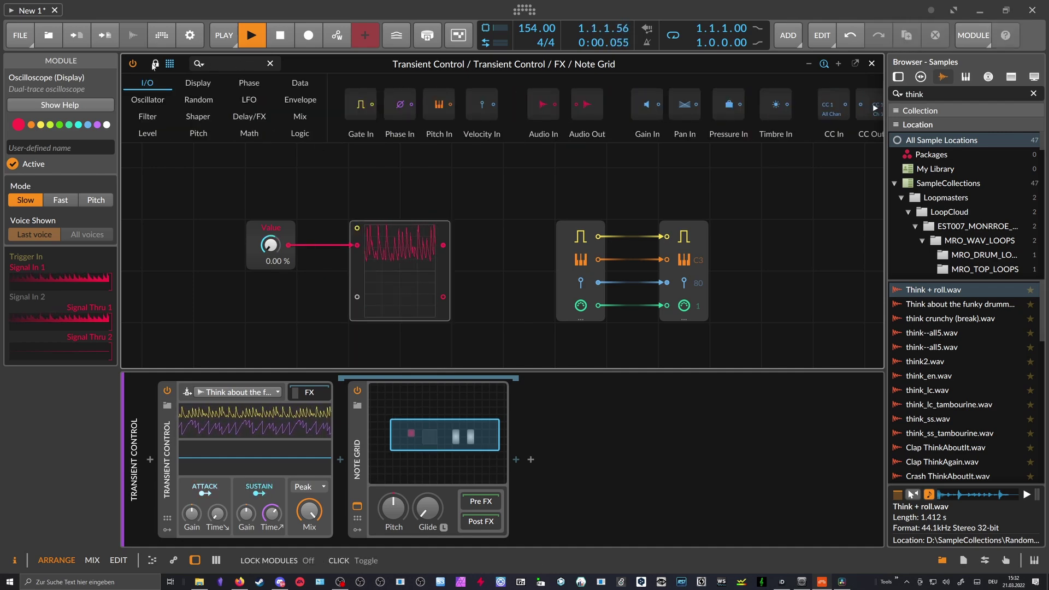
type("gate")
left_click_drag(206, 103, 330, 293)
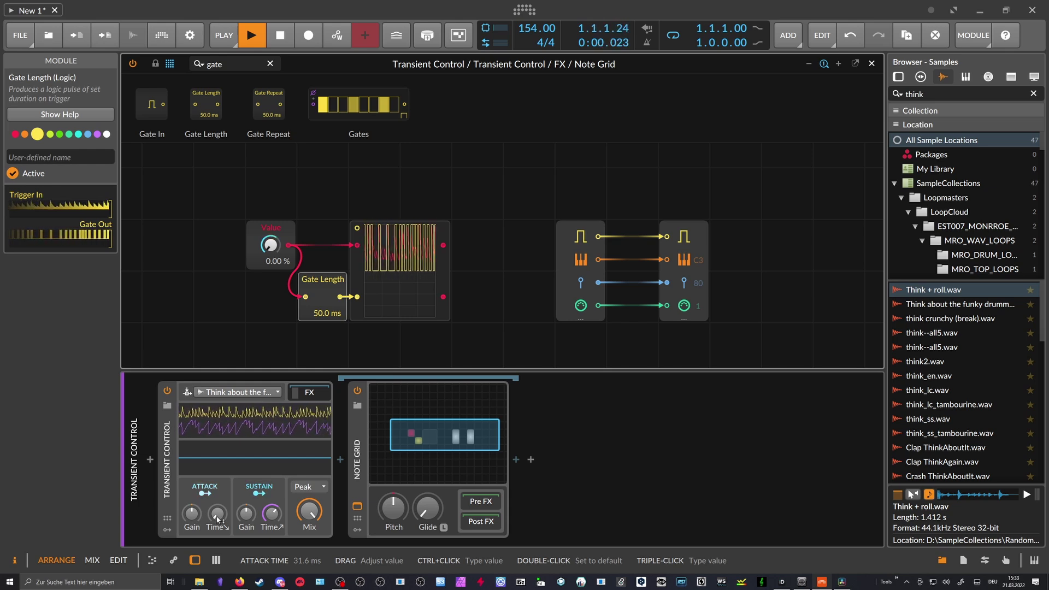
Step: Set the Gate Length to 30.0 ms, remove its duplicate and connect it directly to the Oscilloscope's second input, with the Oscilloscope beside it
key("ctrl+d")
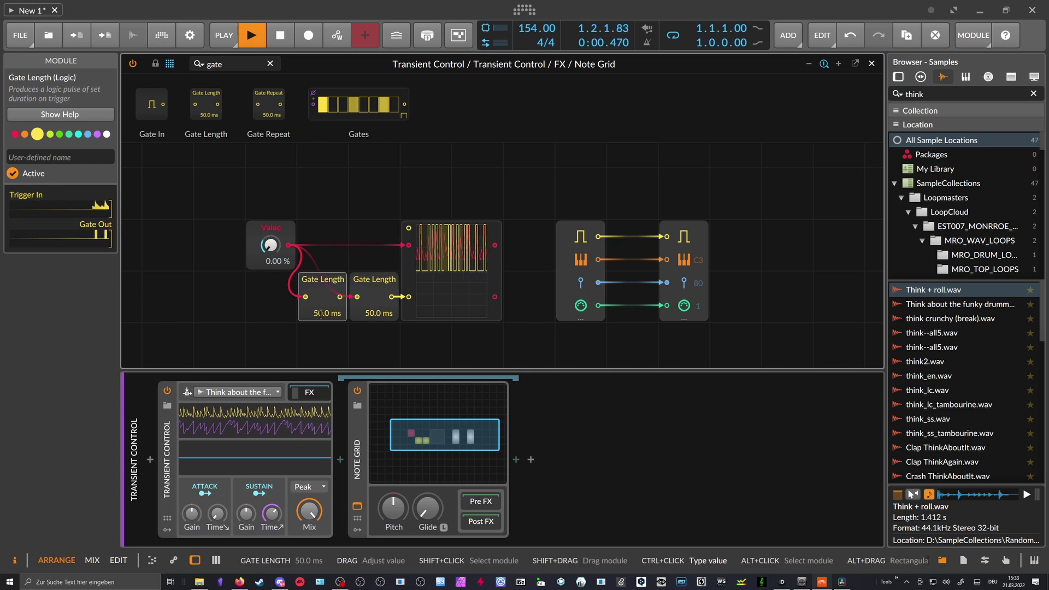
left_click_drag(321, 313, 322, 317)
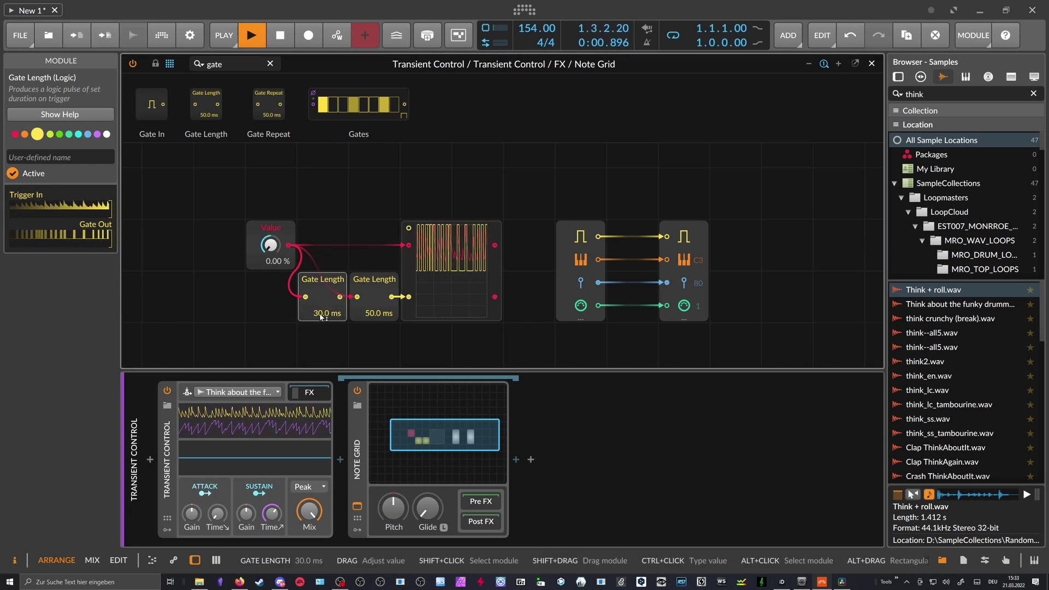
left_click(372, 283)
key("Delete")
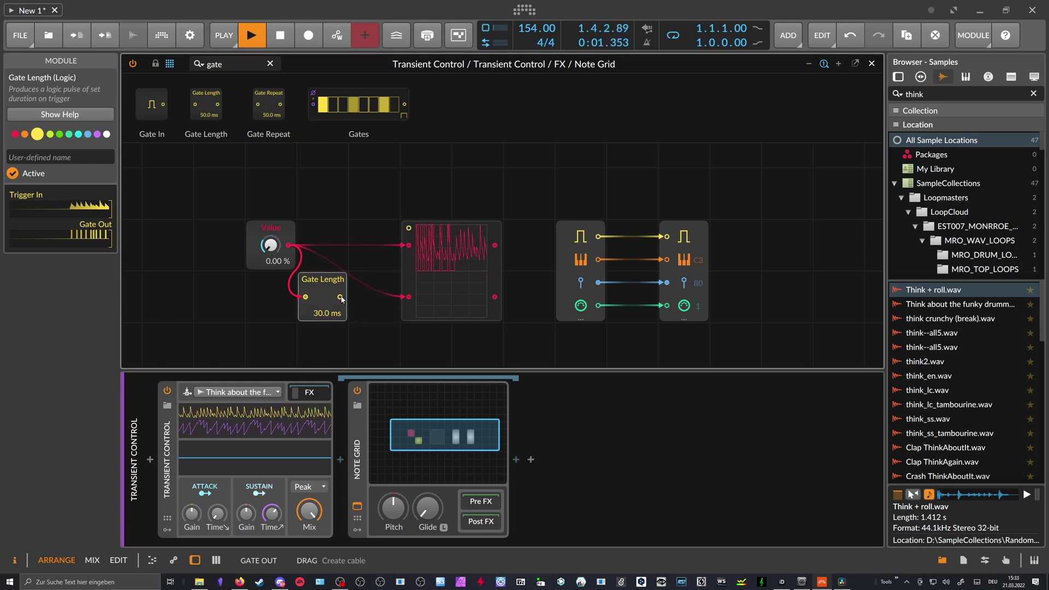
left_click_drag(418, 301, 366, 301)
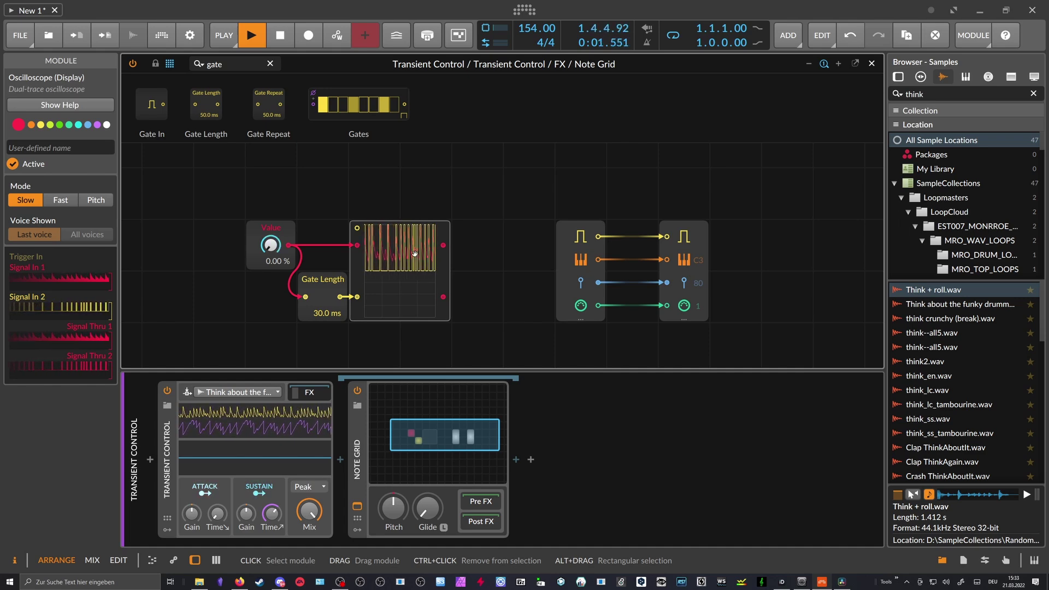
Step: Move the Note In and Note Out modules together two grid cells further away from the Oscilloscope
left_click(579, 234)
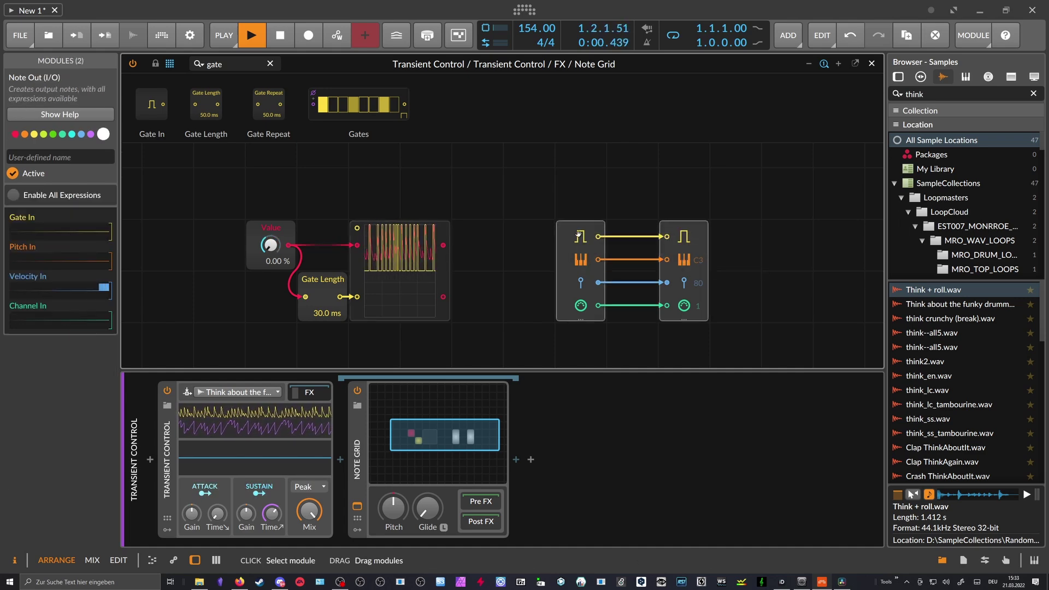
left_click_drag(579, 234, 682, 233)
left_click_drag(534, 231, 460, 212)
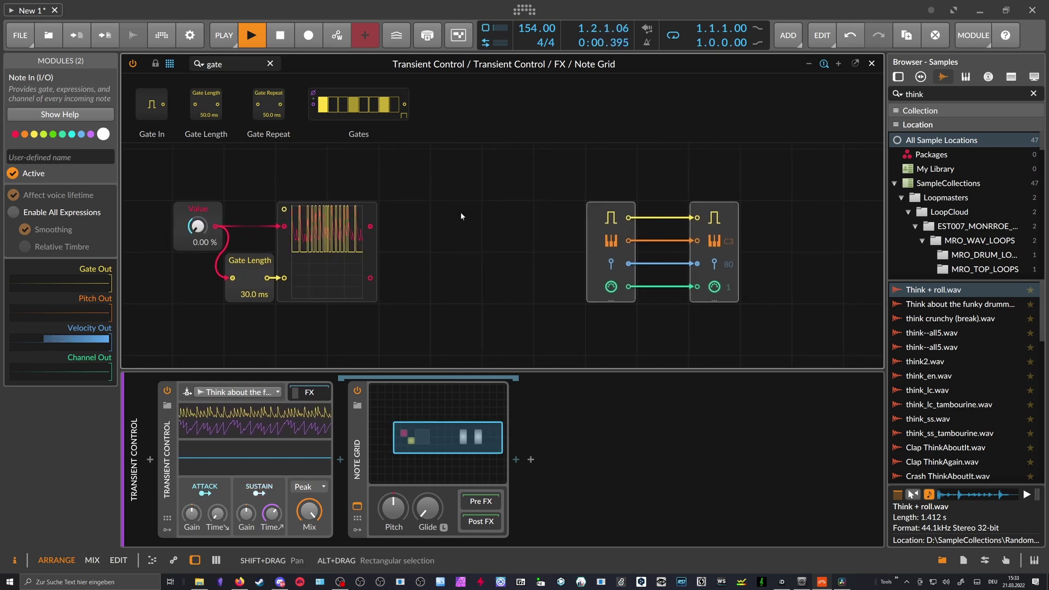
Step: Add a Clock Quantize module, feed its clock input from the Gate Length output and enable its trigger mode
double_click(234, 61)
type("clock")
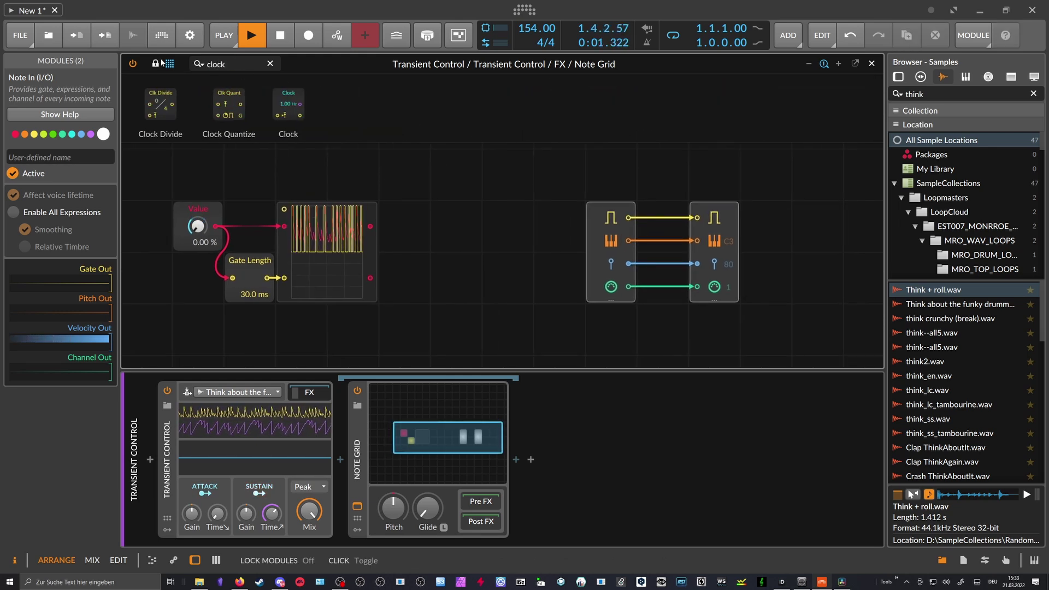
left_click_drag(229, 104, 474, 214)
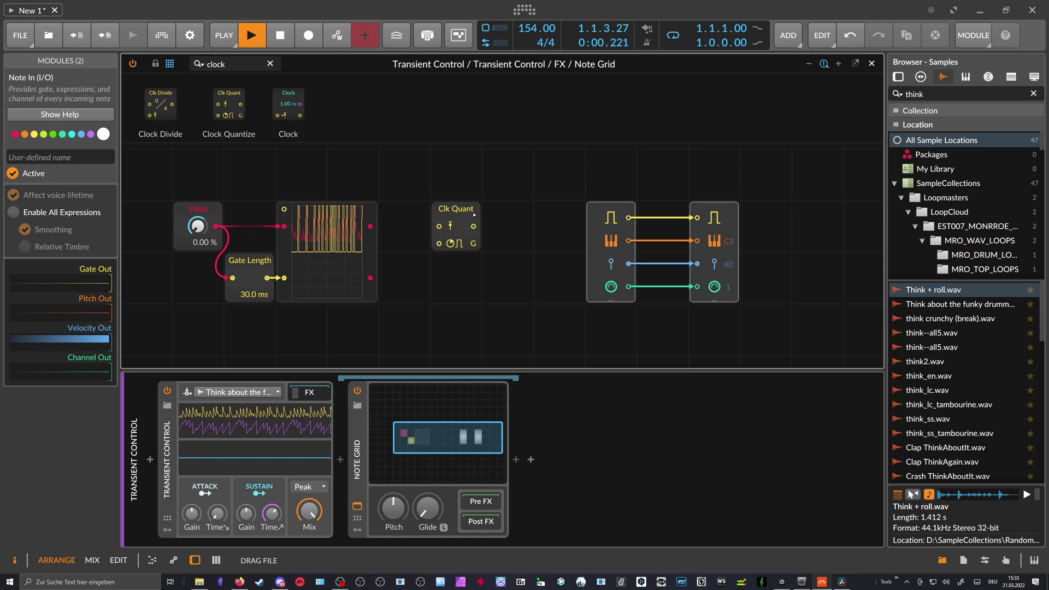
left_click_drag(267, 277, 467, 300)
left_click(473, 296)
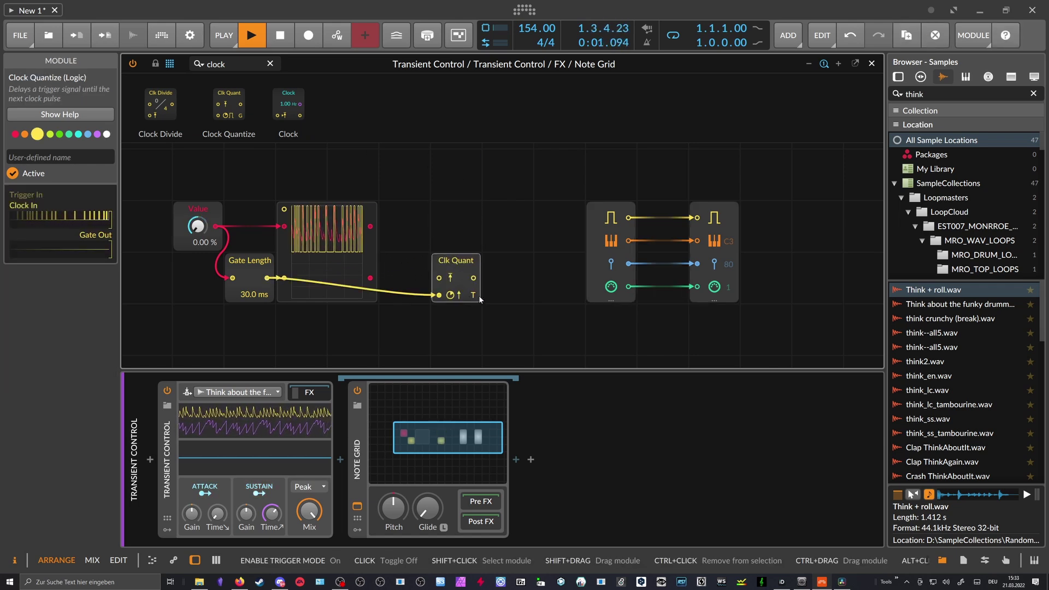
Step: Route the Note In gate through Clock Quantize into the Note Out gate, arranging the note modules below and Clock Quantize between them
left_click_drag(475, 262, 531, 252)
left_click_drag(598, 227, 698, 218)
left_click_drag(779, 248, 408, 321)
scroll(409, 313, "down", 2)
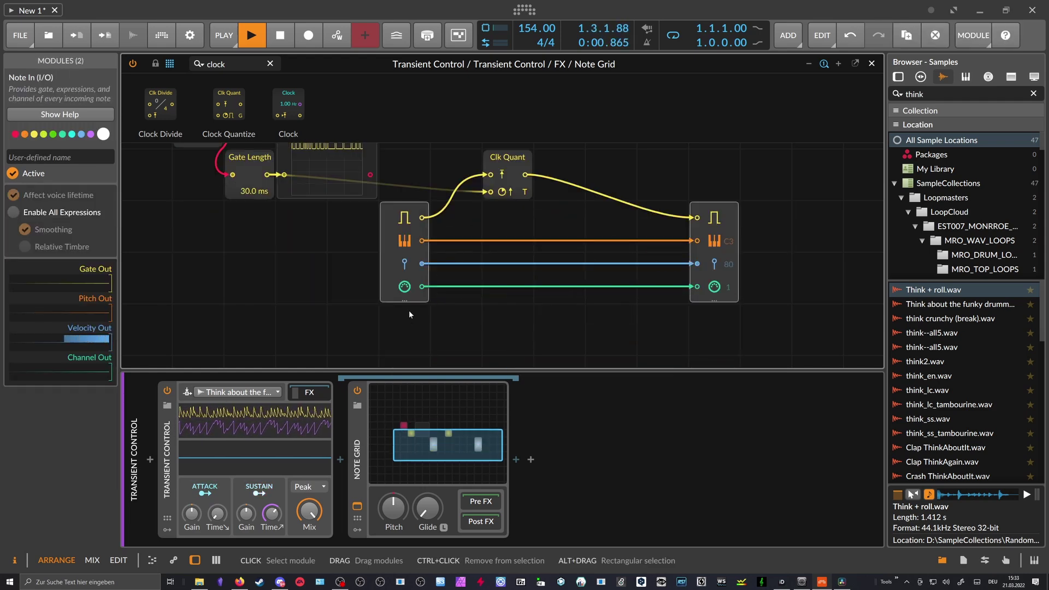
left_click_drag(407, 271, 407, 322)
left_click_drag(493, 172, 547, 221)
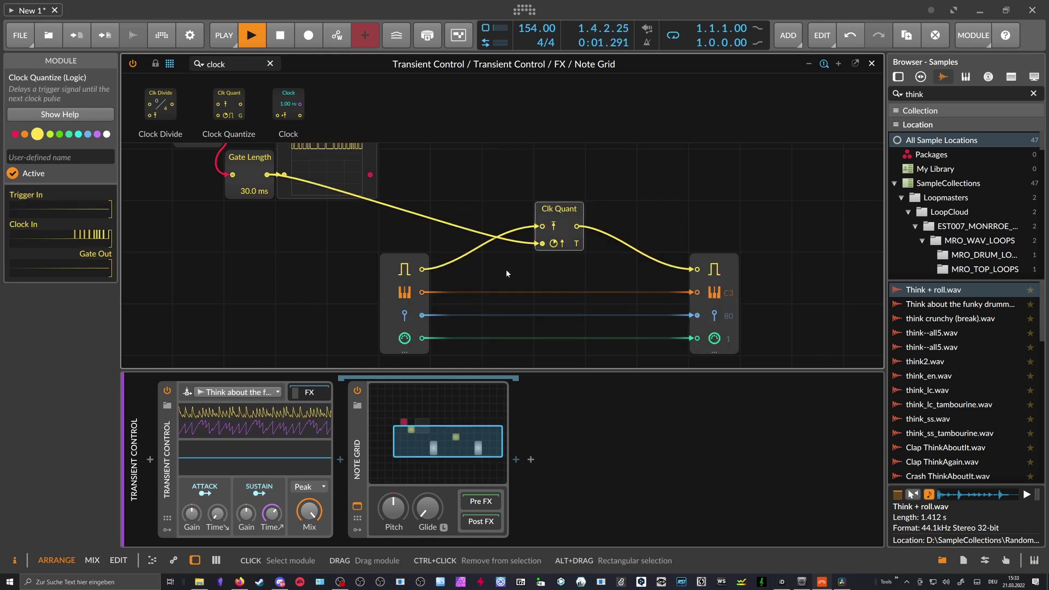
scroll(492, 243, "down", 2)
scroll(498, 237, "down", 1)
left_click_drag(476, 190, 492, 205)
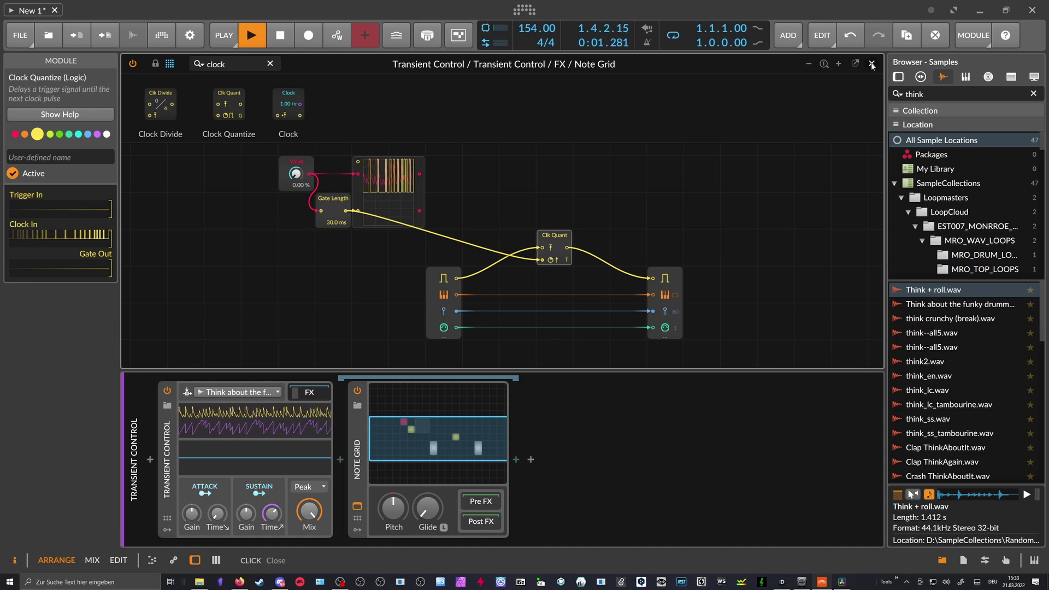
Step: Close the Note Grid editor, stop playback and insert the XO drum instrument after the Note Grid in the FX chain
left_click(872, 65)
key("space")
left_click(515, 459)
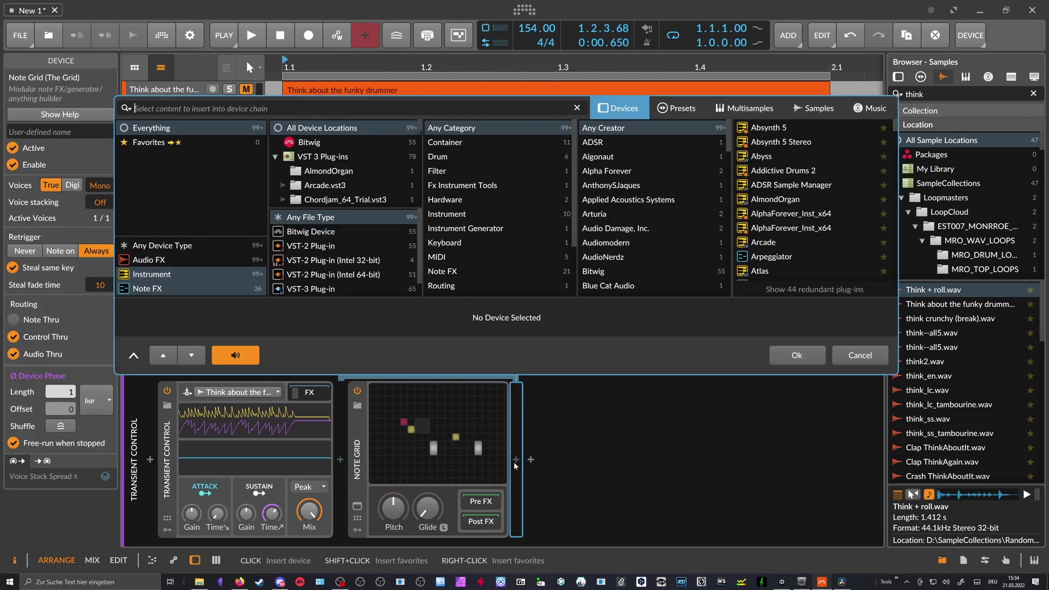
type("xo")
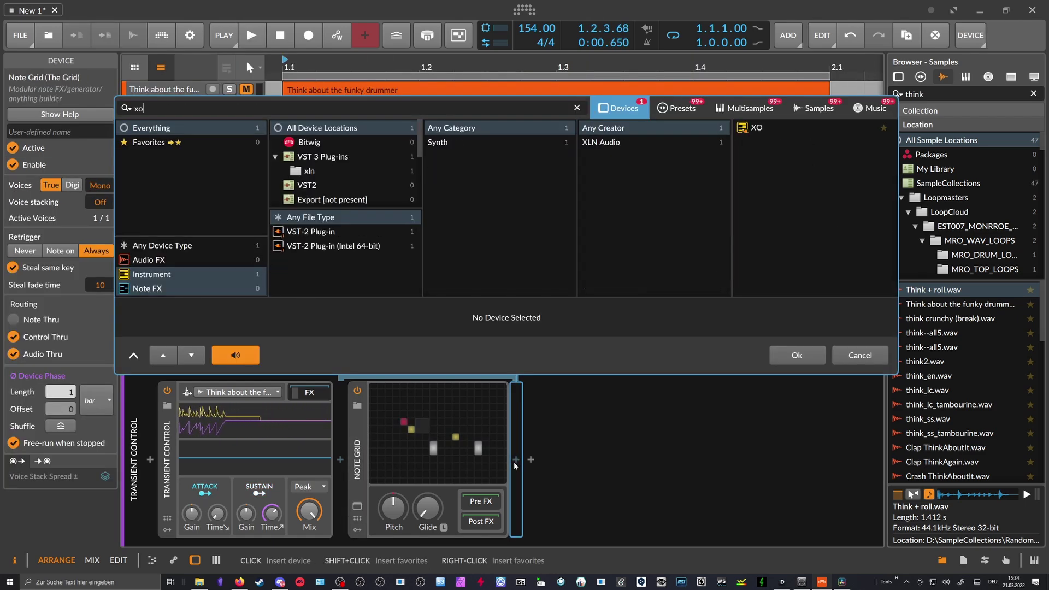
key("Return")
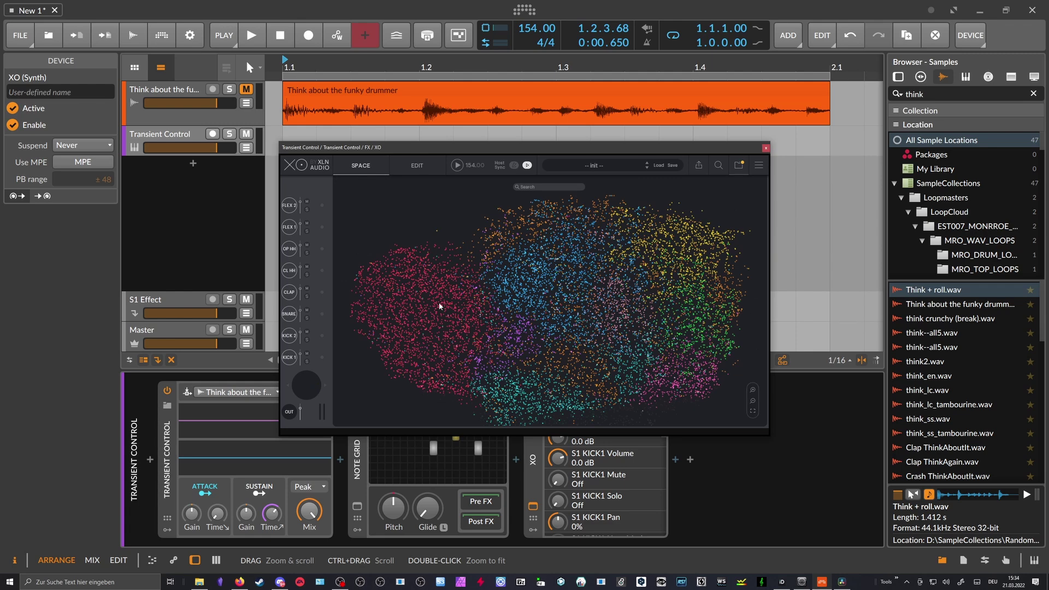
Step: Assign samples from XO's sample map to the Kick 1, Snare, closed hi-hat and open hi-hat slots, and close its window
left_click(440, 307)
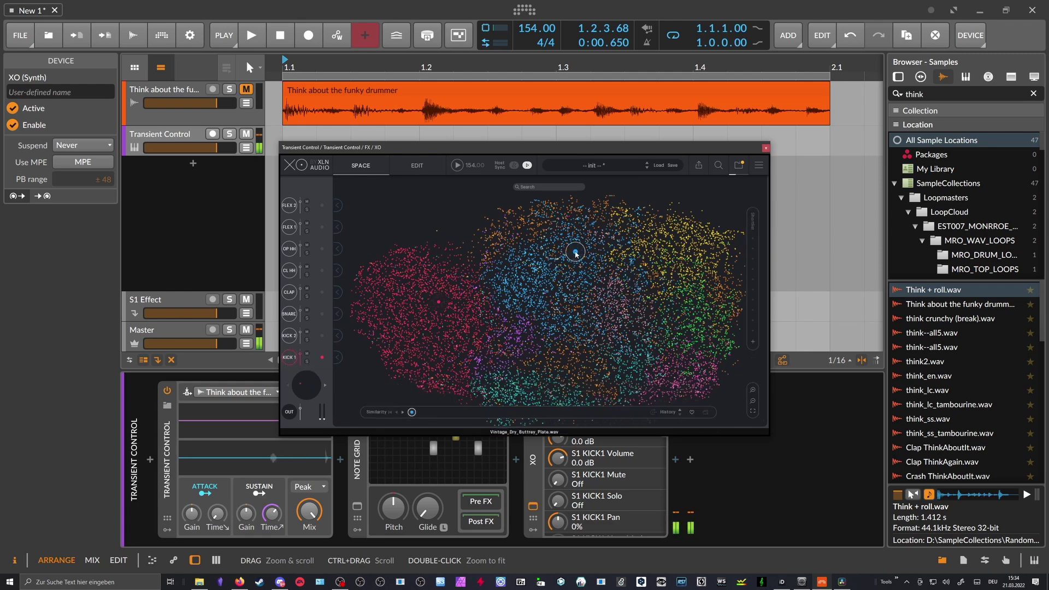
left_click(339, 316)
left_click(685, 231)
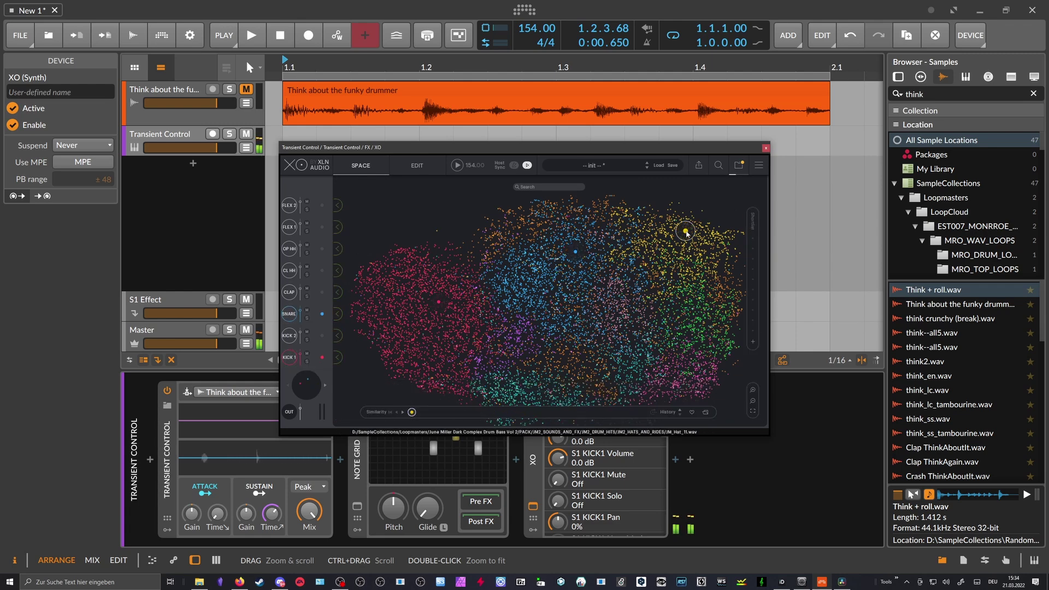
left_click_drag(687, 234, 289, 270)
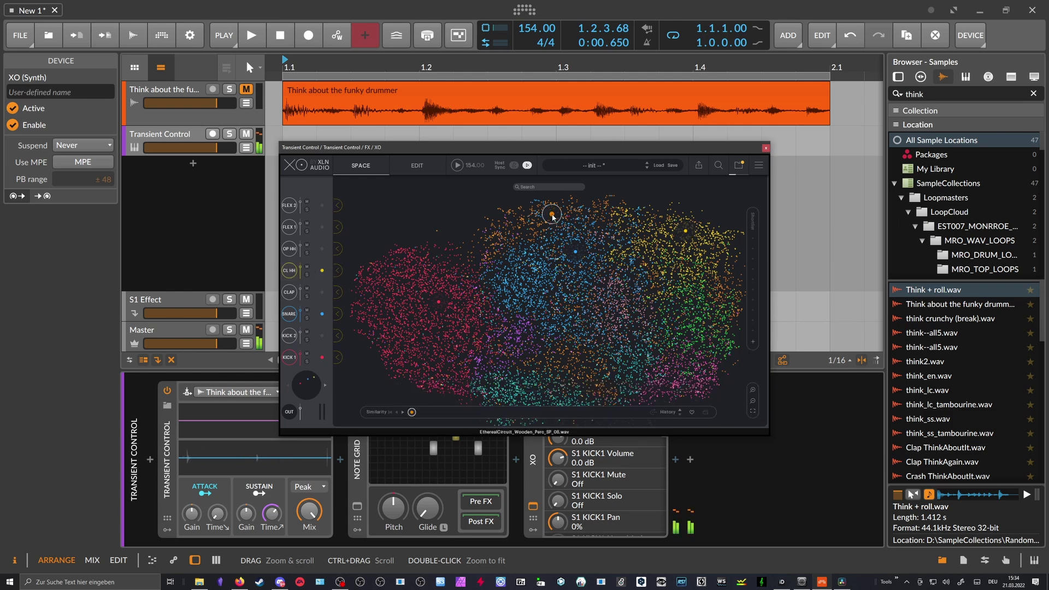
left_click(339, 248)
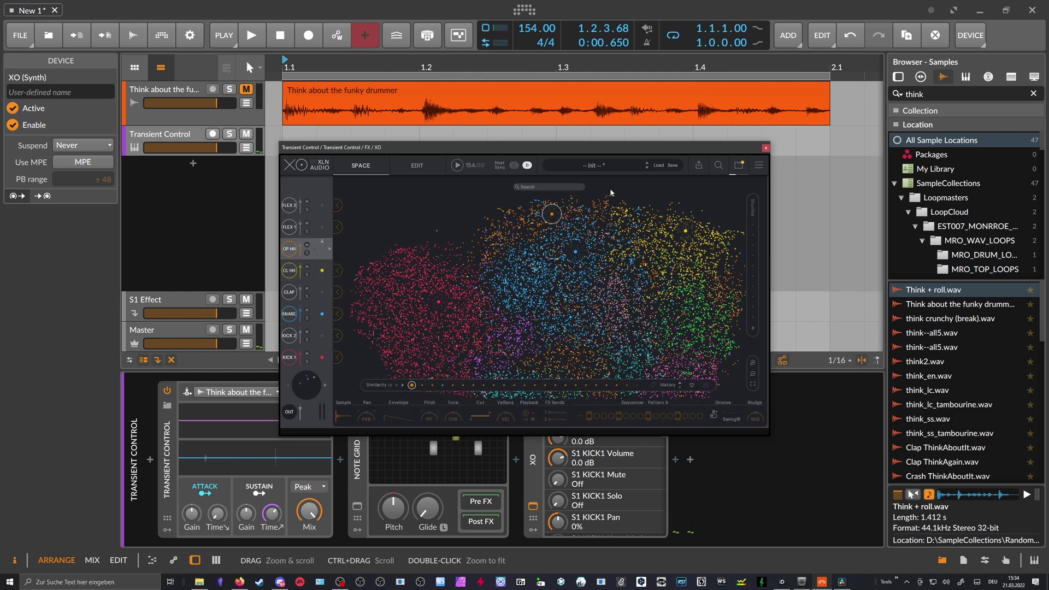
left_click(765, 148)
Step: Create a one-bar note clip on the Transient Control track below the drum loop and open it in the note editor
double_click(304, 141)
double_click(341, 138)
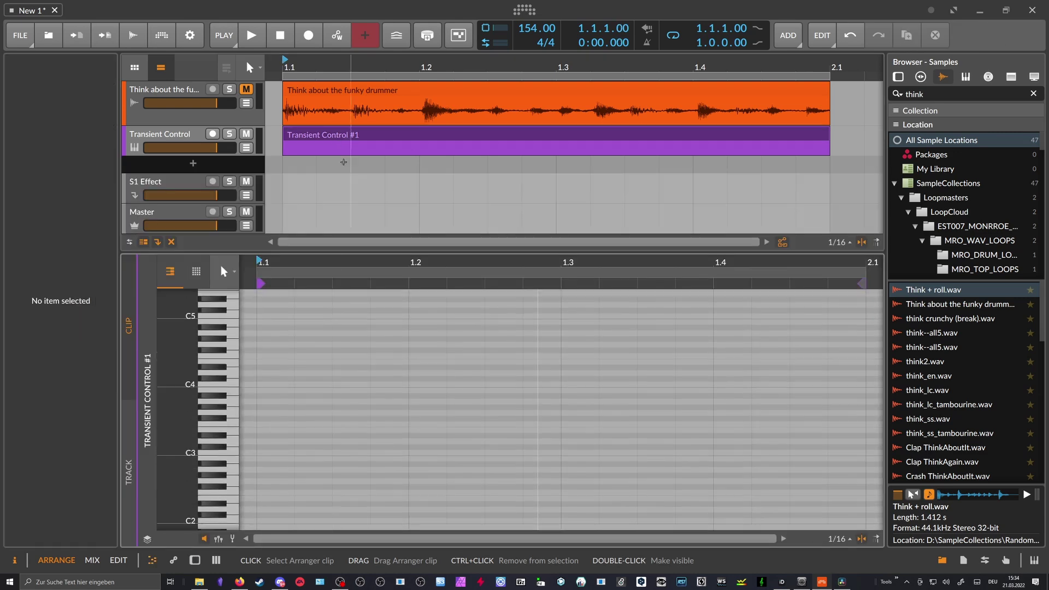
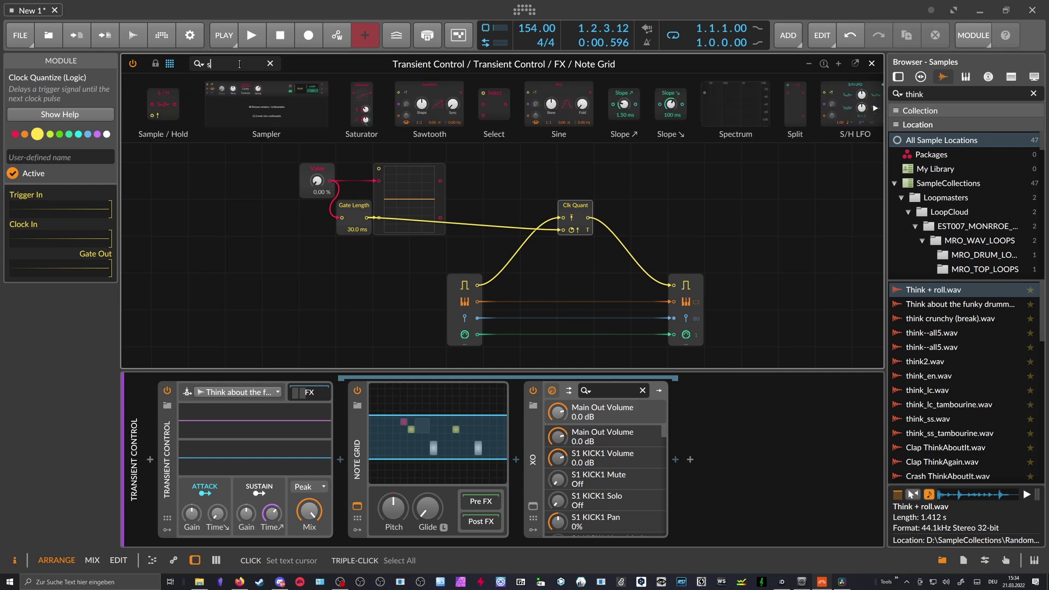
Step: Add a Select module before the Note Out gate, fed by the Note In gate as Signal 1 and Clock Quantize as Signal 2
left_click_drag(152, 103, 670, 286)
left_click_drag(588, 217, 634, 303)
left_click_drag(479, 285, 636, 291)
Step: Add a Transport Playing module beneath Clock Quantize and connect its output to the Select module's Select In
double_click(223, 64)
type("play")
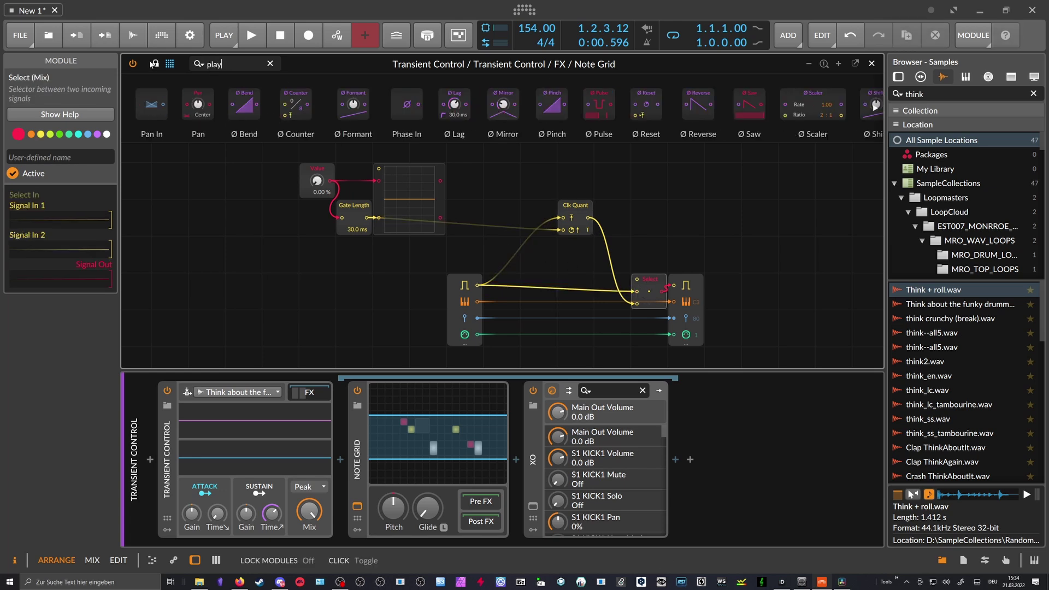
left_click_drag(168, 105, 642, 263)
left_click_drag(662, 255, 636, 279)
left_click_drag(638, 261, 572, 273)
Step: Play and stop the loop to check how Transport Playing switches the gate paths, and return the playhead to the start
key("space")
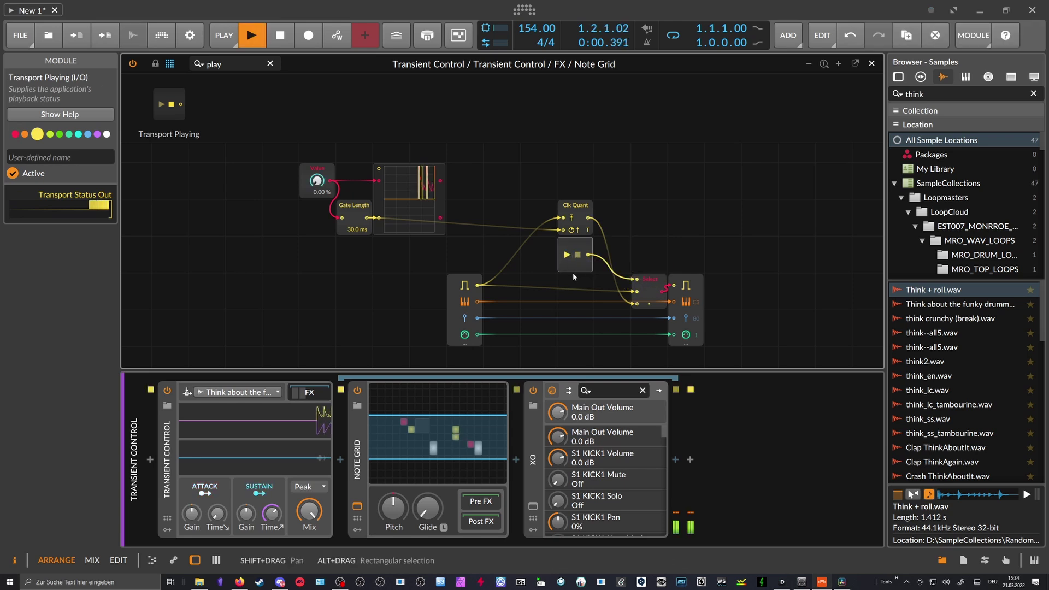
key("space")
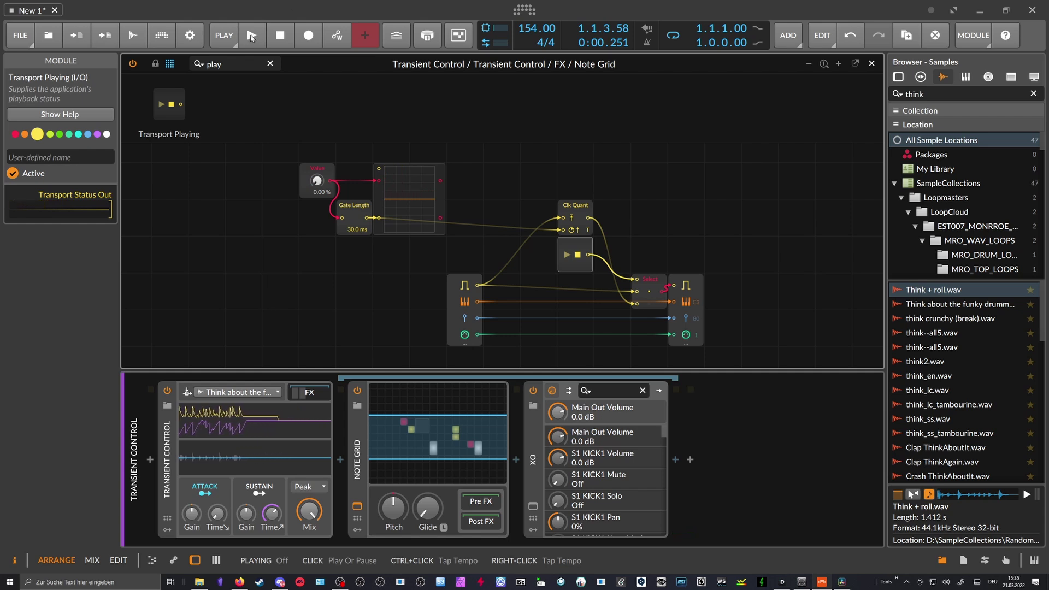
left_click(577, 210)
left_click(281, 35)
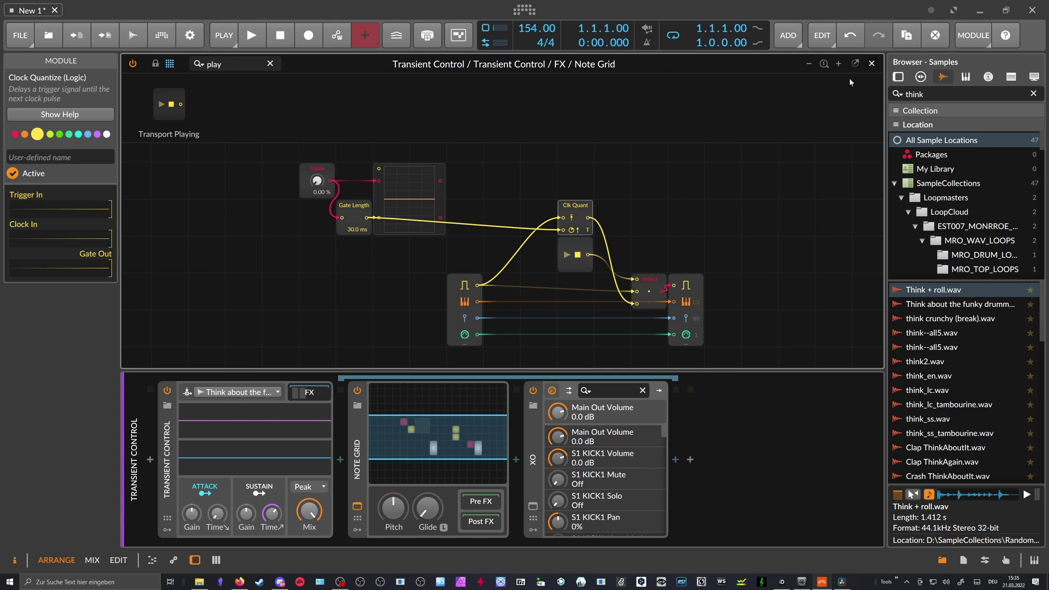
Step: Close the Note Grid editor and open the Transient Control track's note clip at the D1 note on beat 1.2
left_click(872, 63)
double_click(445, 141)
left_click(443, 377)
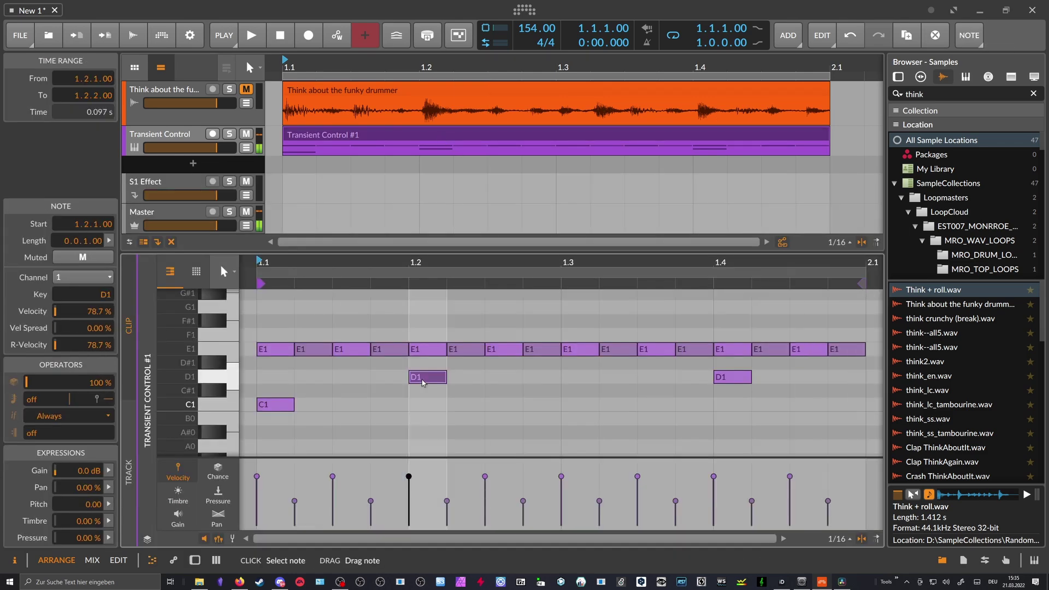
double_click(460, 377)
double_click(499, 377)
double_click(532, 377)
left_click_drag(584, 376, 471, 375)
key("Delete")
left_click(429, 377)
left_click(424, 388)
left_click(425, 378)
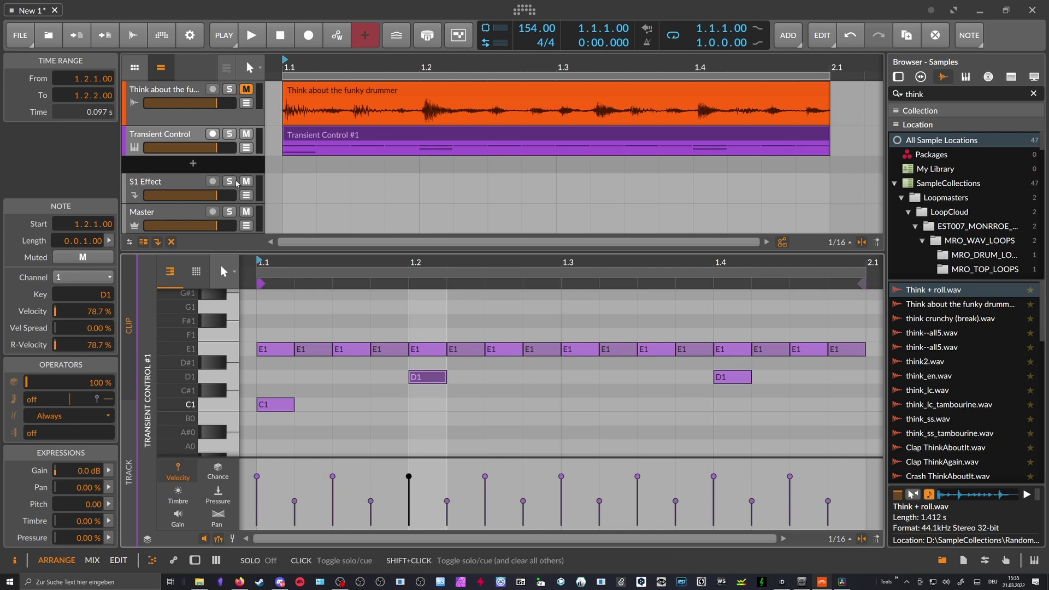
Step: Reopen the Transient Control track's Note Grid patch and start playback to check the signals at the Select module
left_click(196, 135)
key("d")
left_click(429, 436)
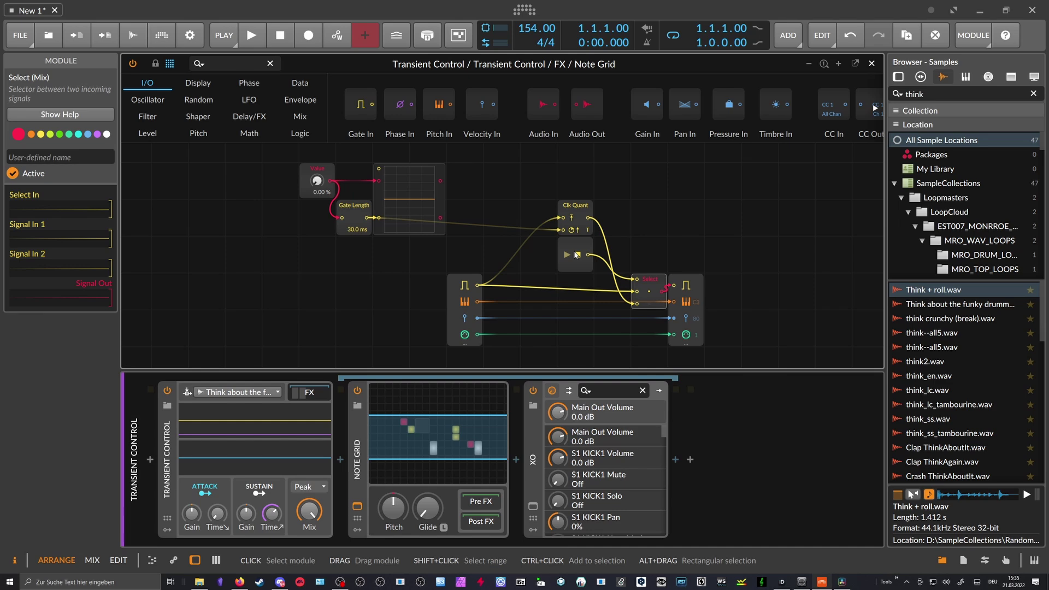
key("space")
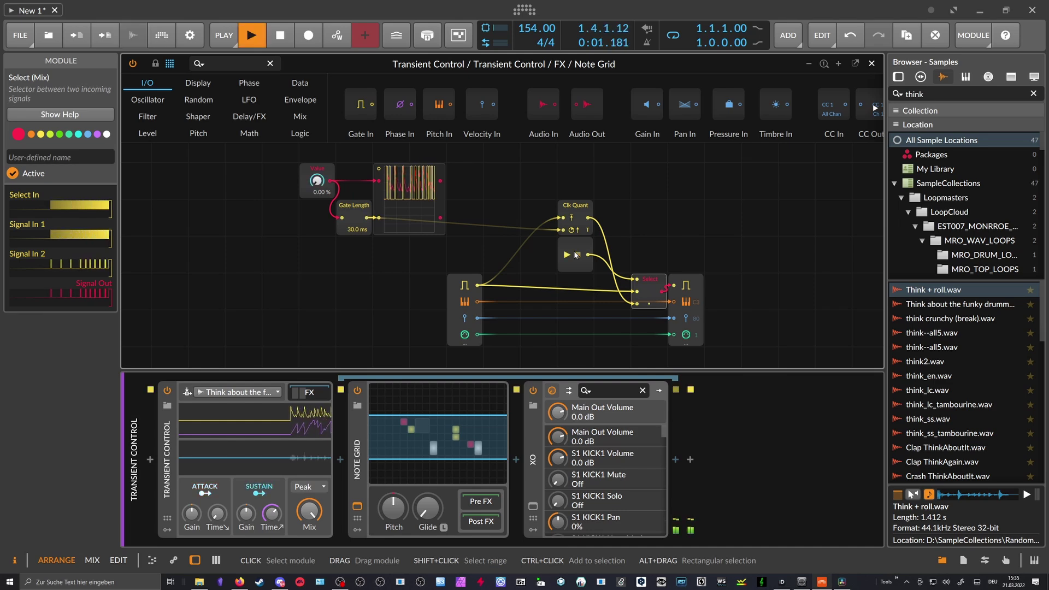
Step: Close the Note Grid editor and lower the volume of the drum loop track
left_click(871, 63)
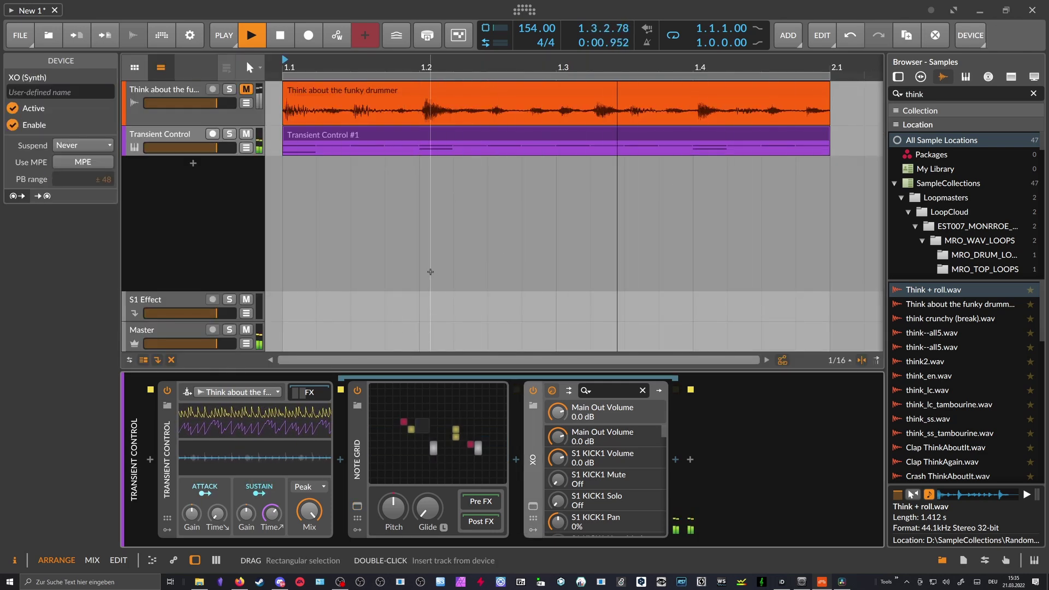
left_click_drag(216, 103, 171, 103)
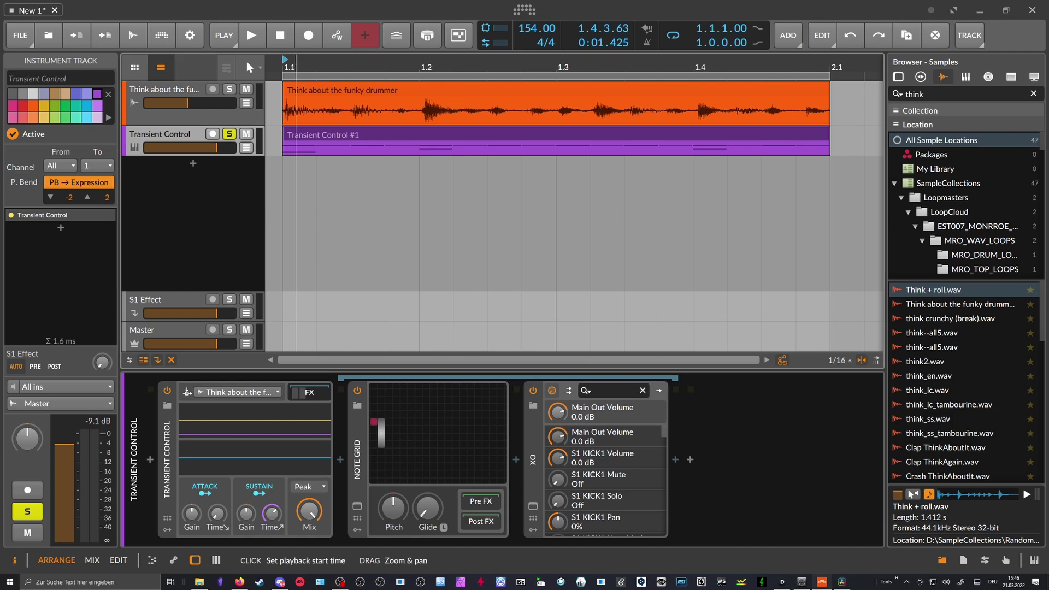
Step: Move the XO instrument out of Transient Control's FX chain so it follows Transient Control directly on the track
left_click(168, 448)
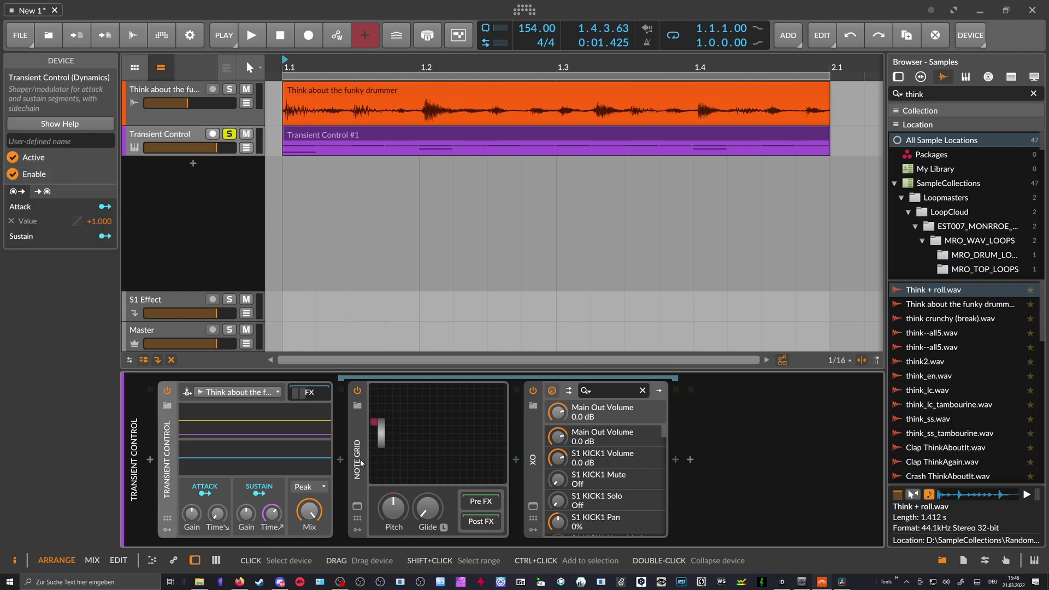
left_click(533, 460)
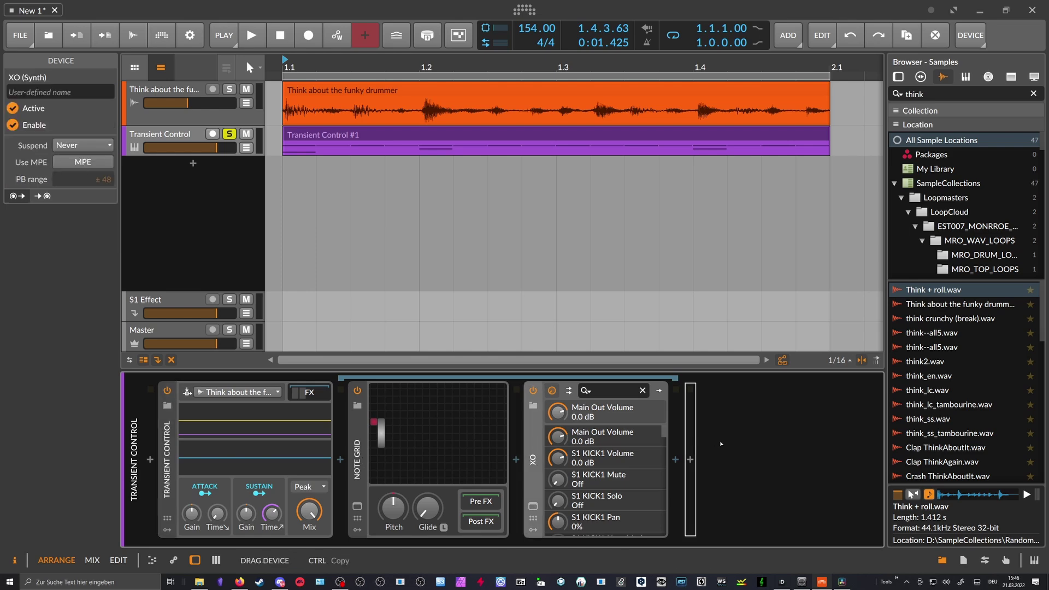
left_click(167, 457)
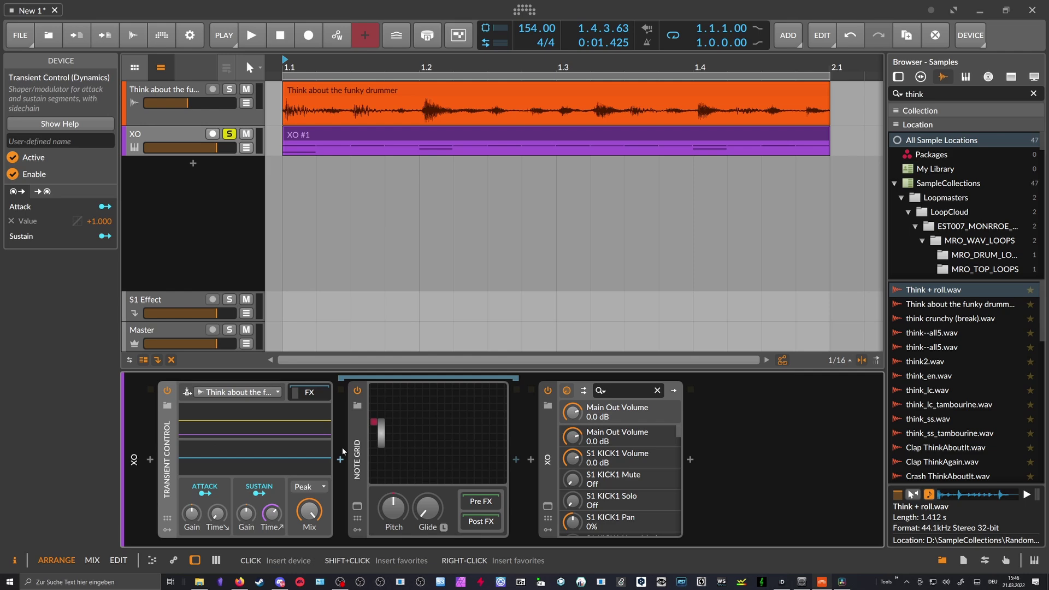
Step: Look over the Note Grid patch in its editor, close it and collapse Transient Control's FX chain
left_click(358, 434)
left_click(404, 427)
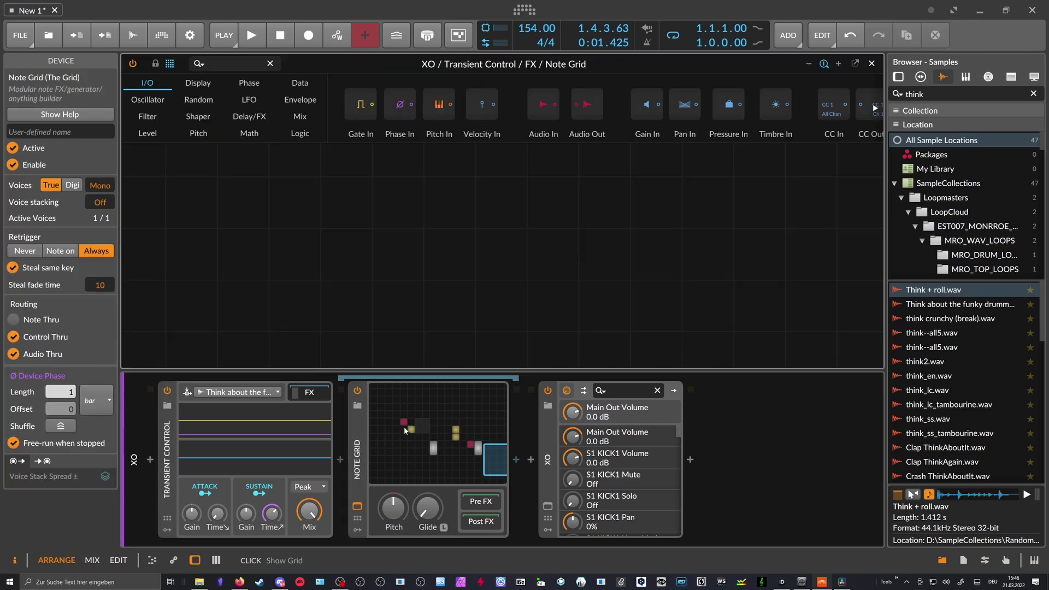
left_click_drag(475, 430, 392, 443)
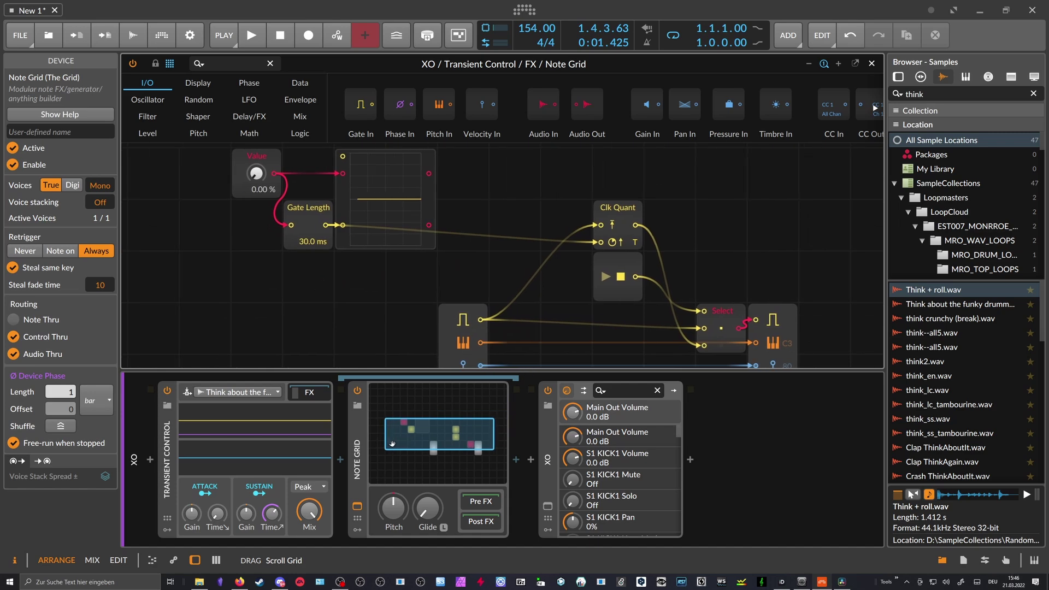
left_click(872, 63)
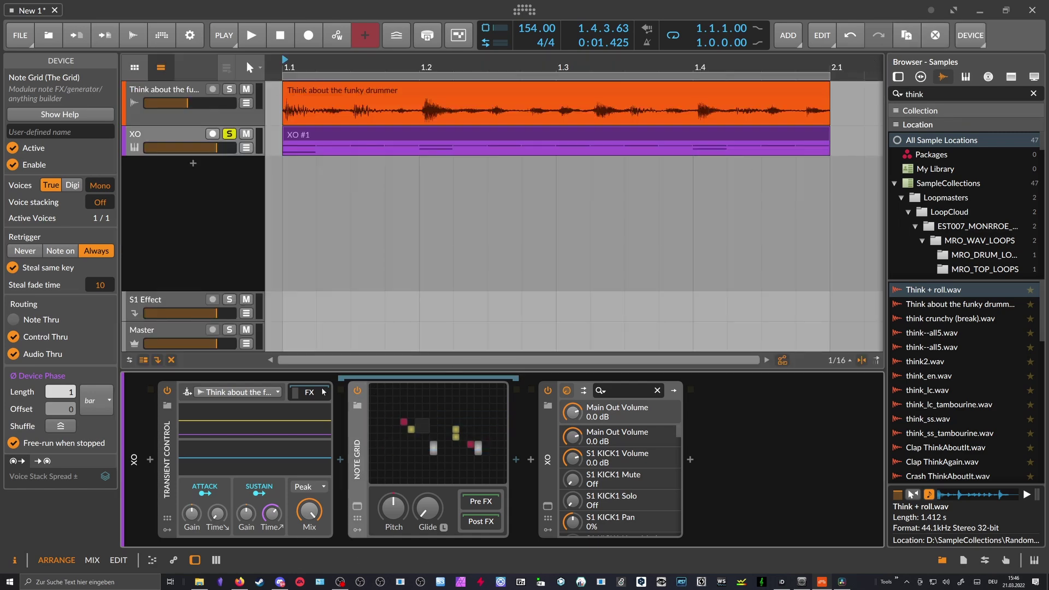
key("Delete")
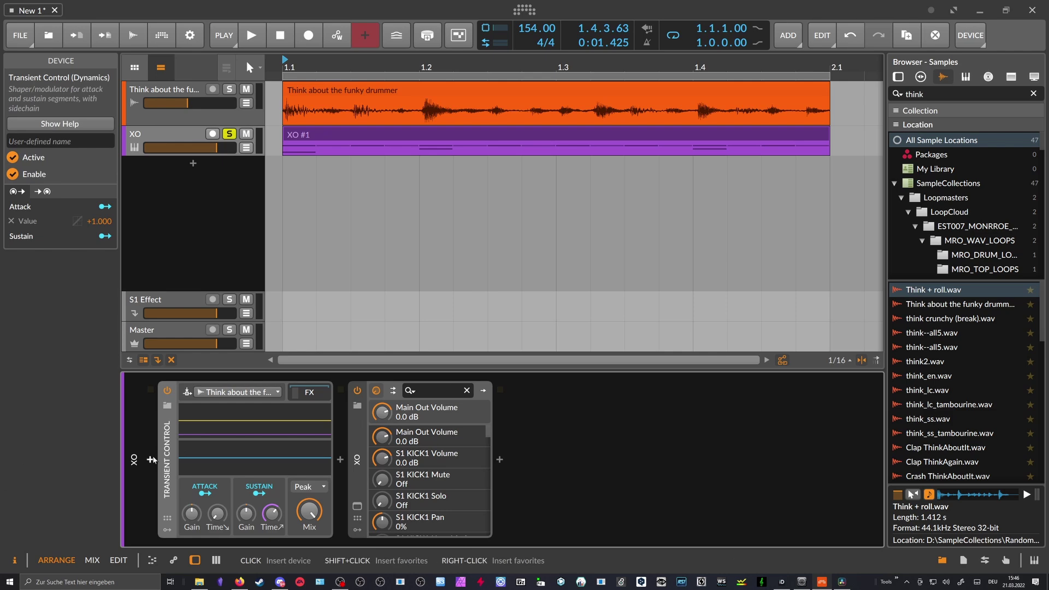
Step: Insert a Chain container before Transient Control and name it Detector
left_click(150, 459)
type("chain")
key("Down")
key("Return")
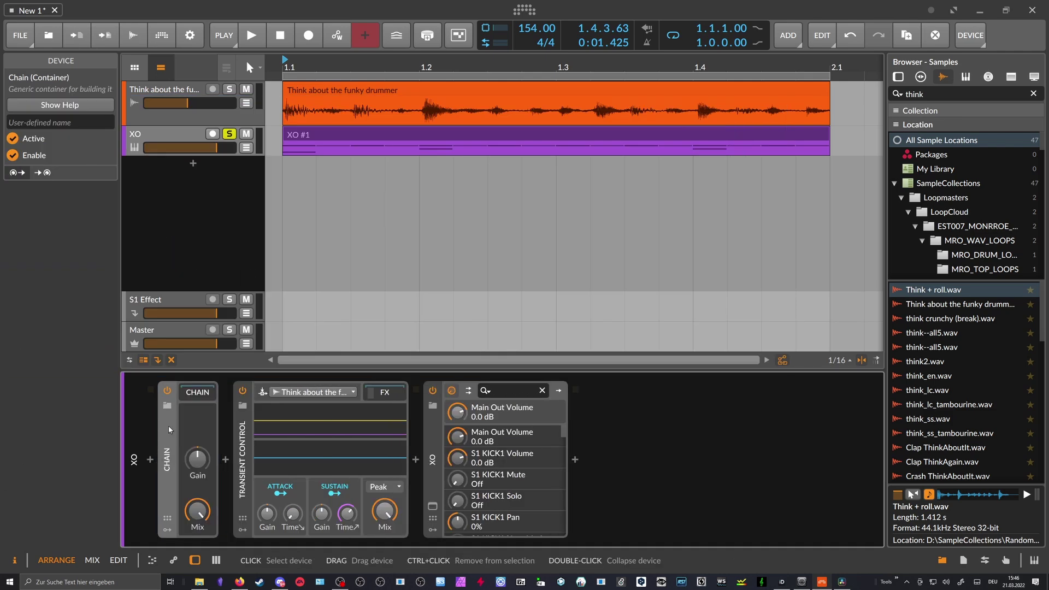
left_click(64, 123)
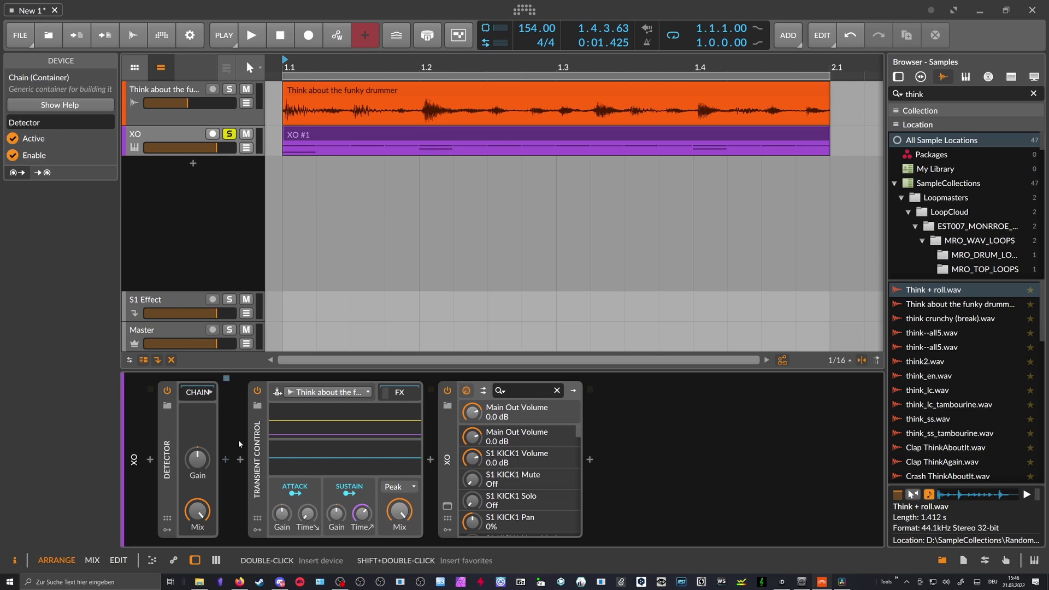
Step: Insert an Audio Receiver inside the Detector chain and set its source to Think about the funky drummer (PRE)
left_click(225, 460)
type("audio")
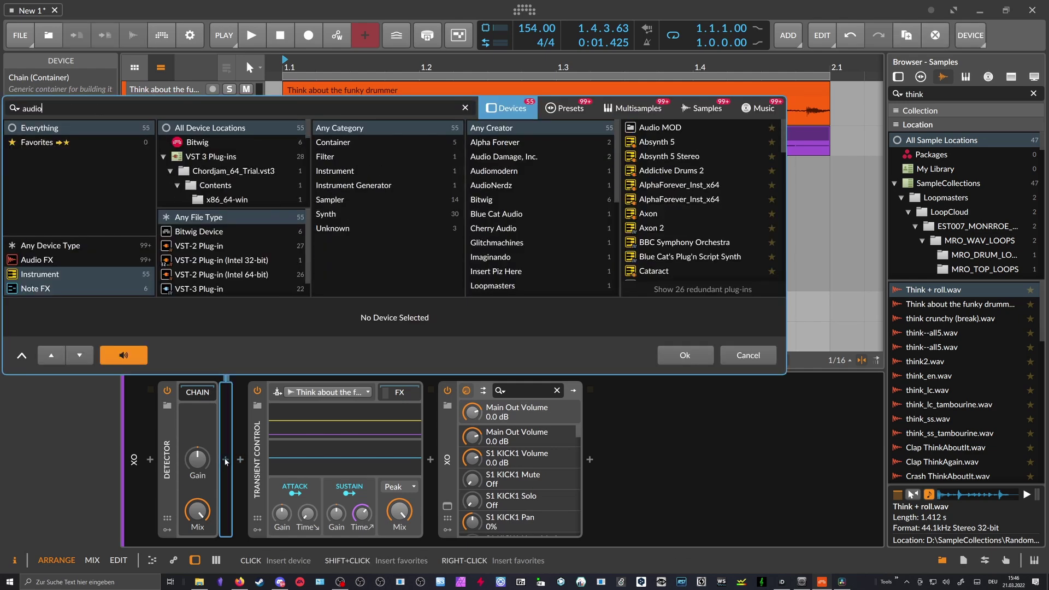
left_click(84, 246)
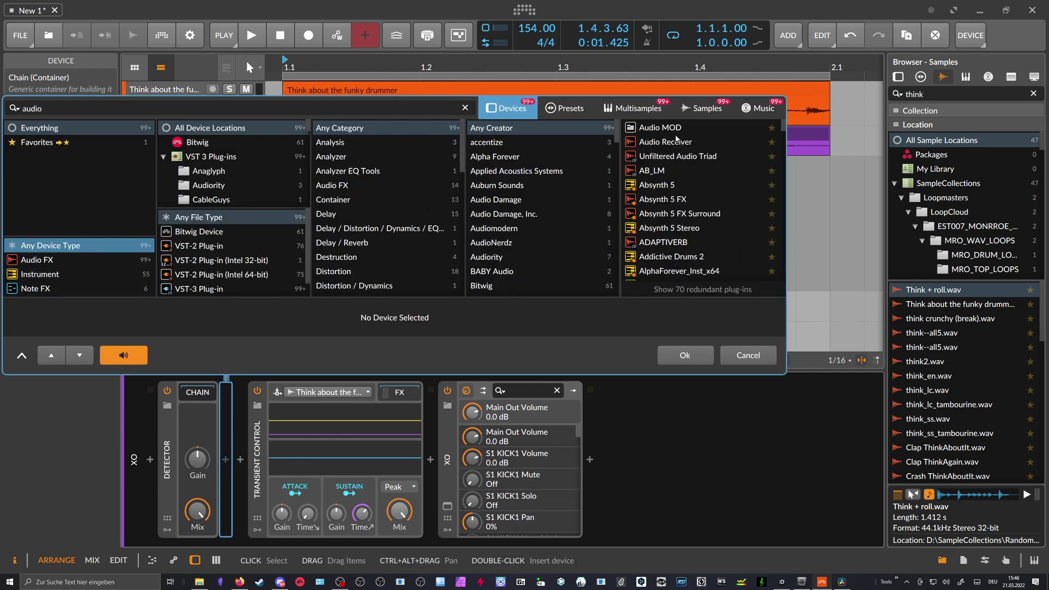
double_click(677, 141)
left_click(277, 405)
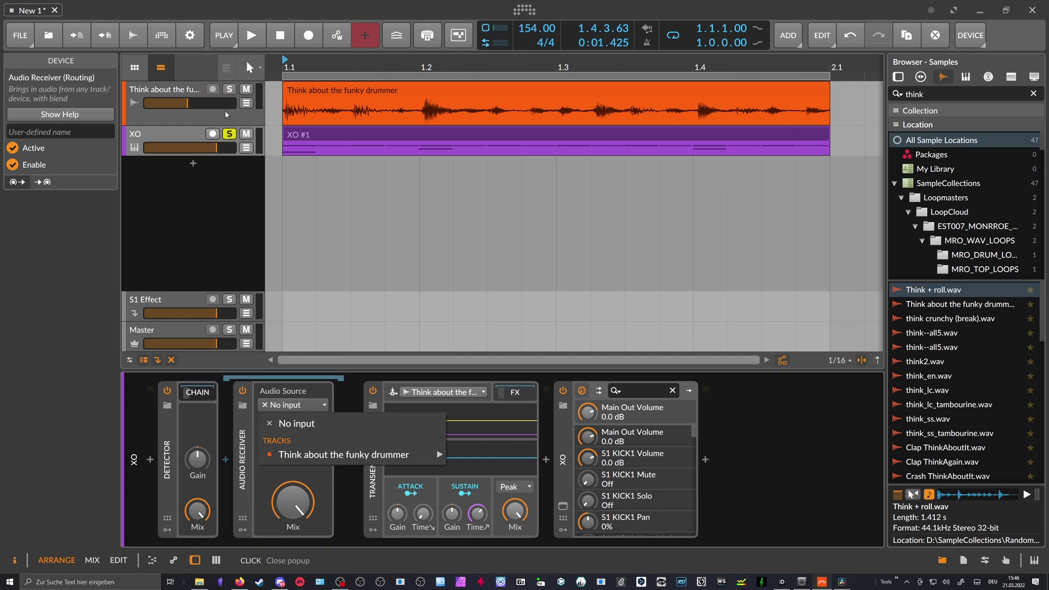
mouse_move(383, 454)
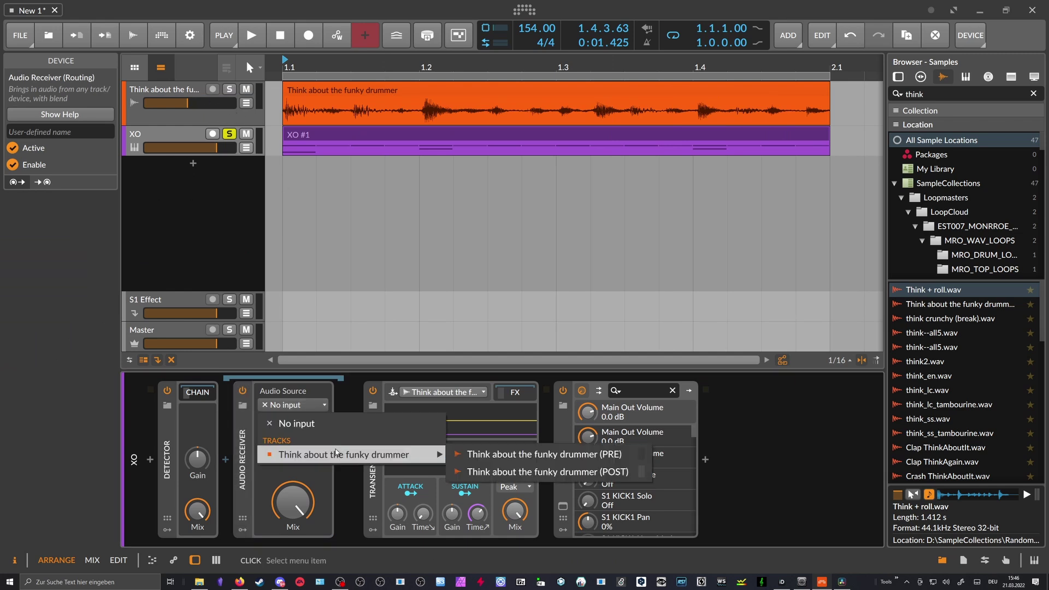
left_click(525, 454)
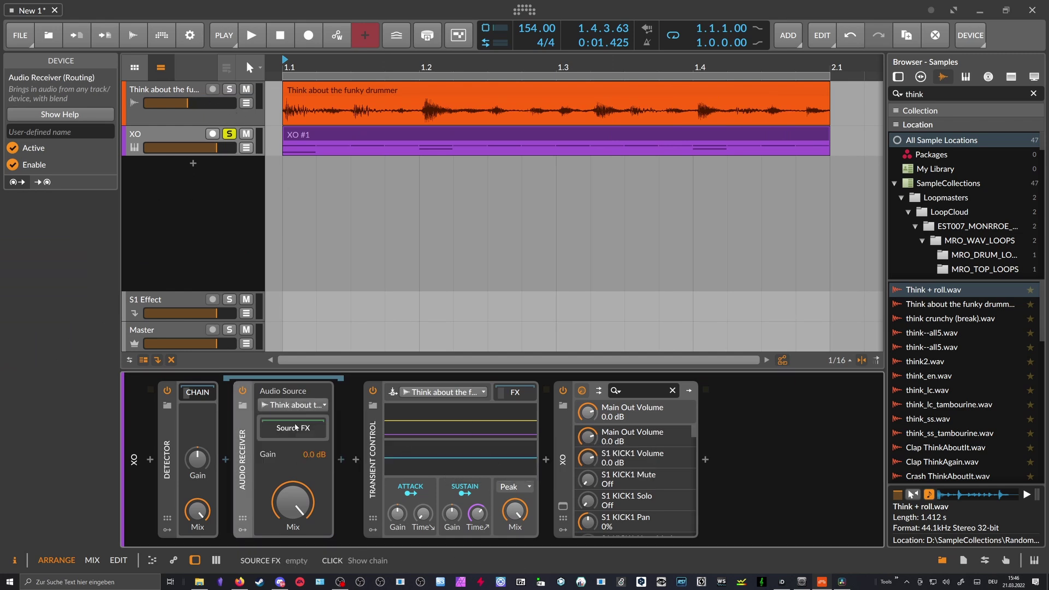
Step: Insert a Multiband FX-3 device after the Audio Receiver in the Detector chain
left_click(341, 461)
type("fx-")
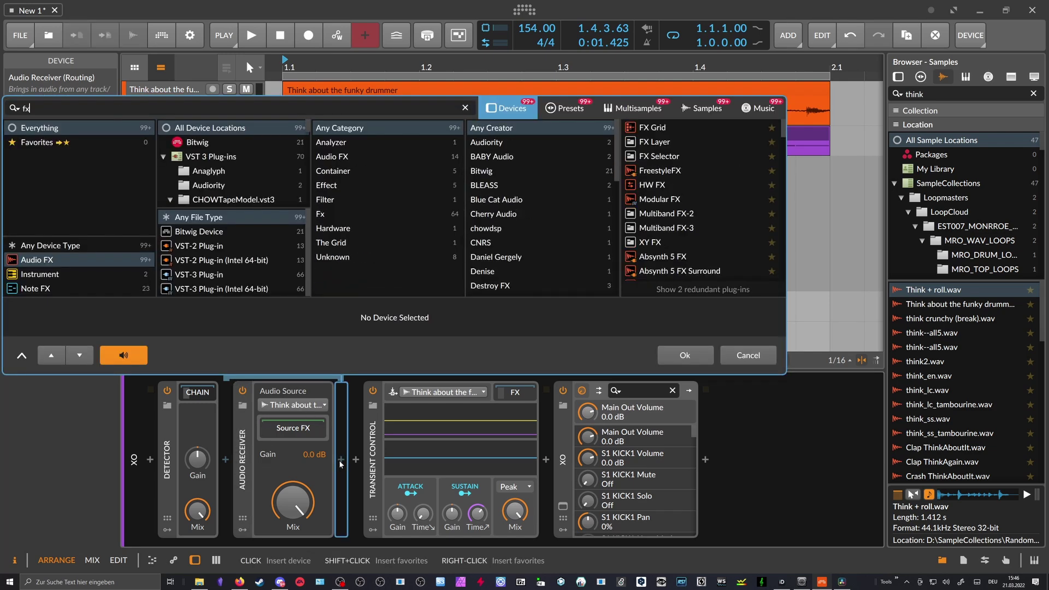
key("Down")
key("Down")
key("Return")
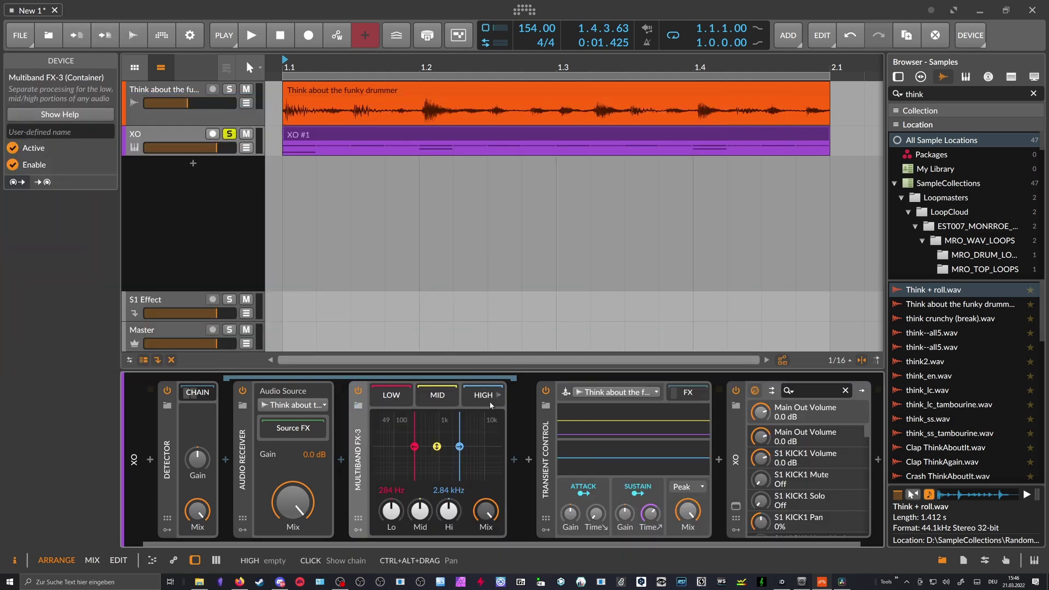
Step: Move Transient Control into the low band of Multiband FX-3 and set its sidechain source to Device Input
left_click(568, 430)
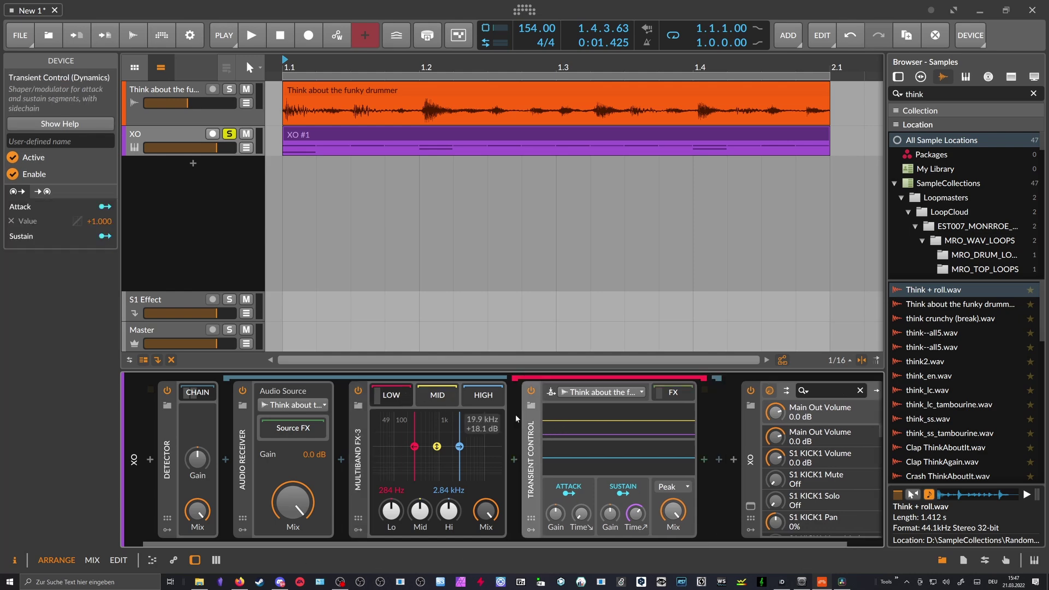
left_click(601, 392)
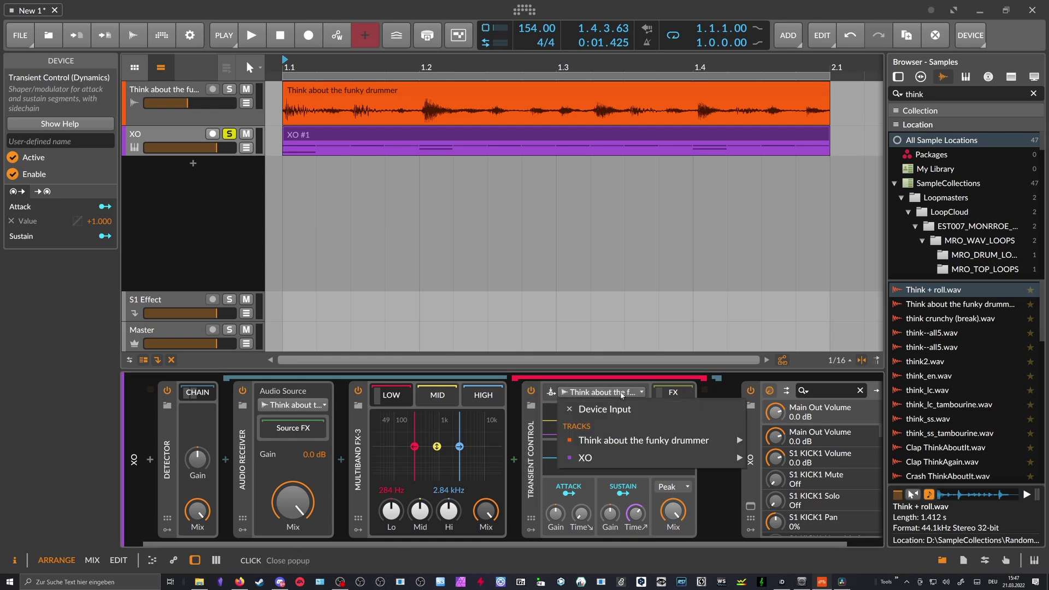
left_click(588, 408)
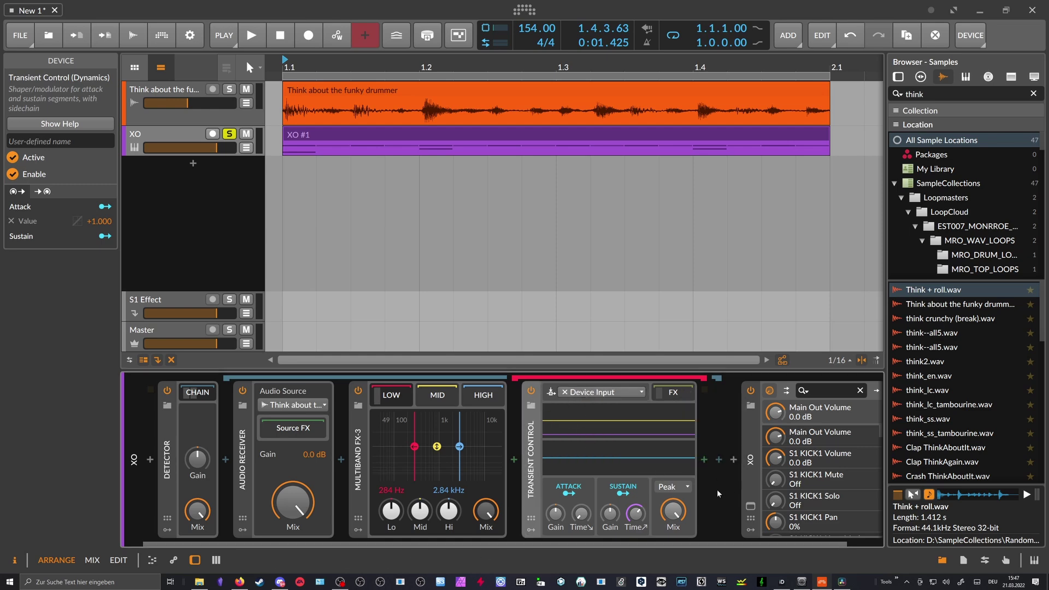
Step: Play the loop briefly to check transient detection in the low band, and inspect the Note Grid in Transient Control's FX chain
key("space")
key("space")
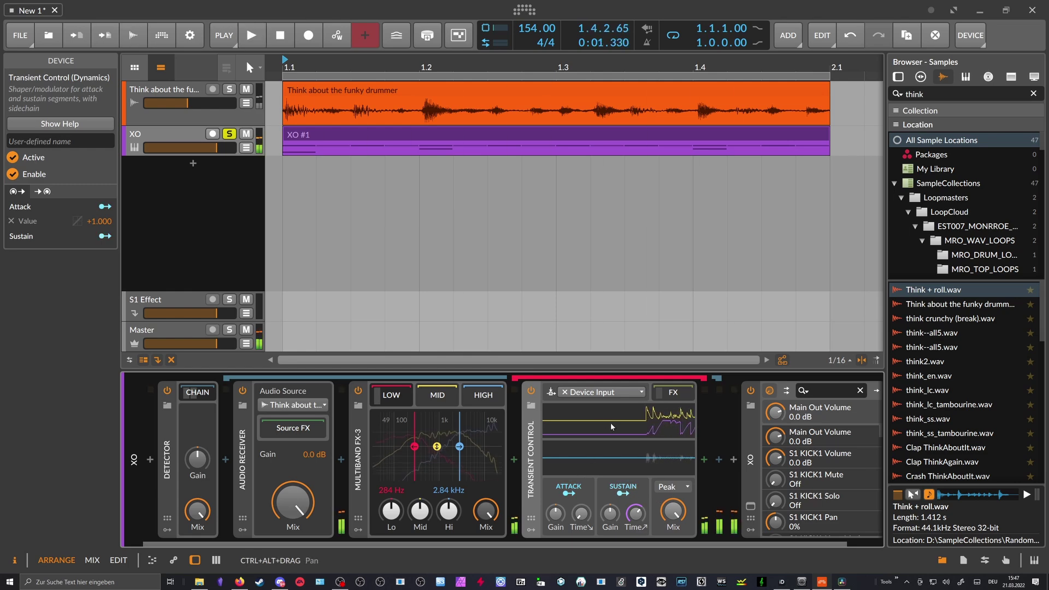
left_click_drag(509, 544, 547, 544)
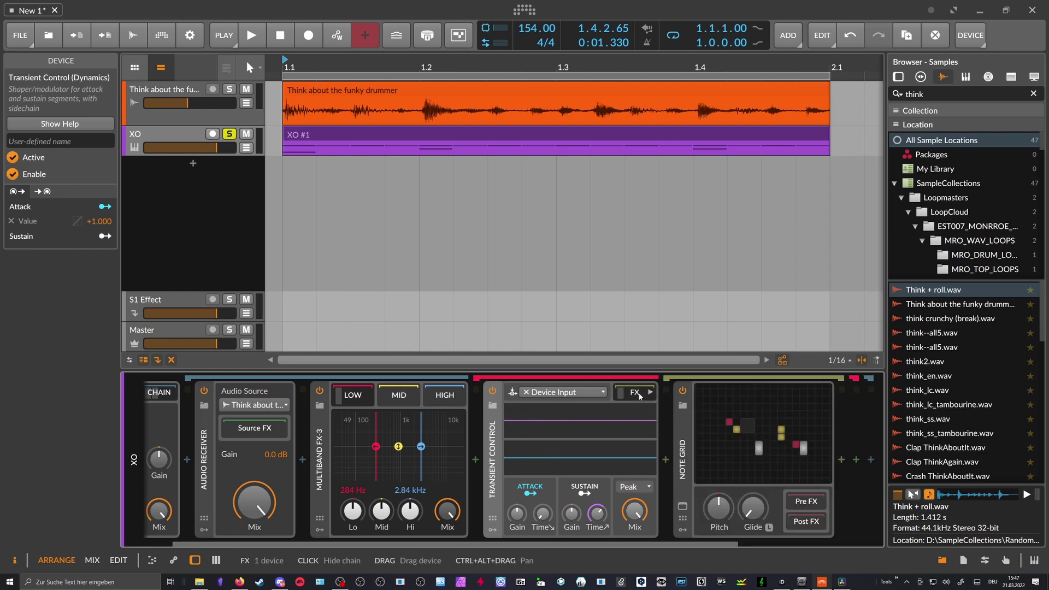
left_click(684, 437)
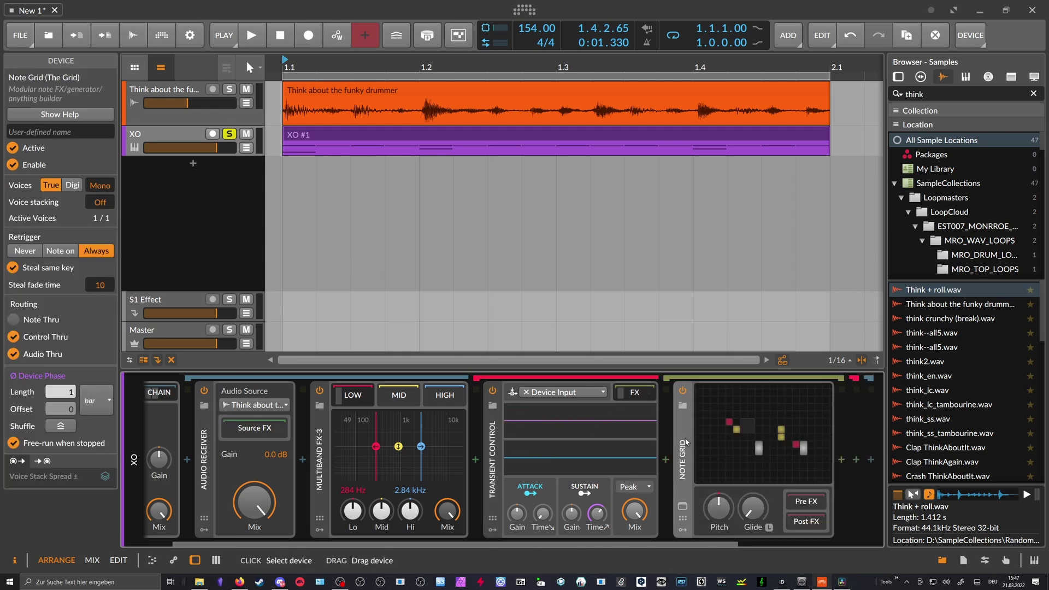
left_click(634, 393)
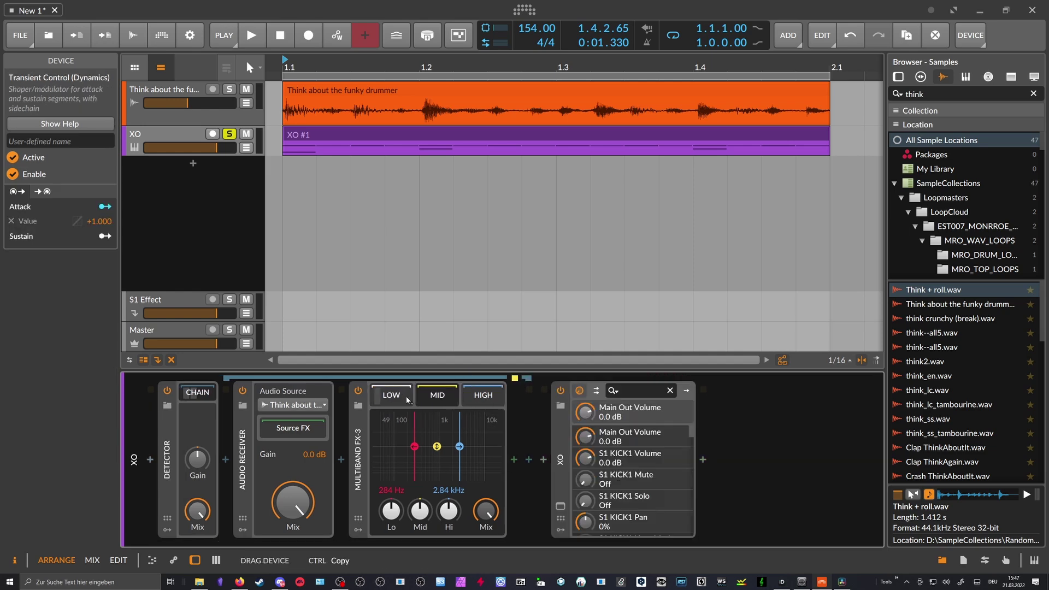
Step: Copy Transient Control from the low band to the mid band of Multiband FX-3 and show the mid band's chain
left_click(405, 395)
left_click(406, 400)
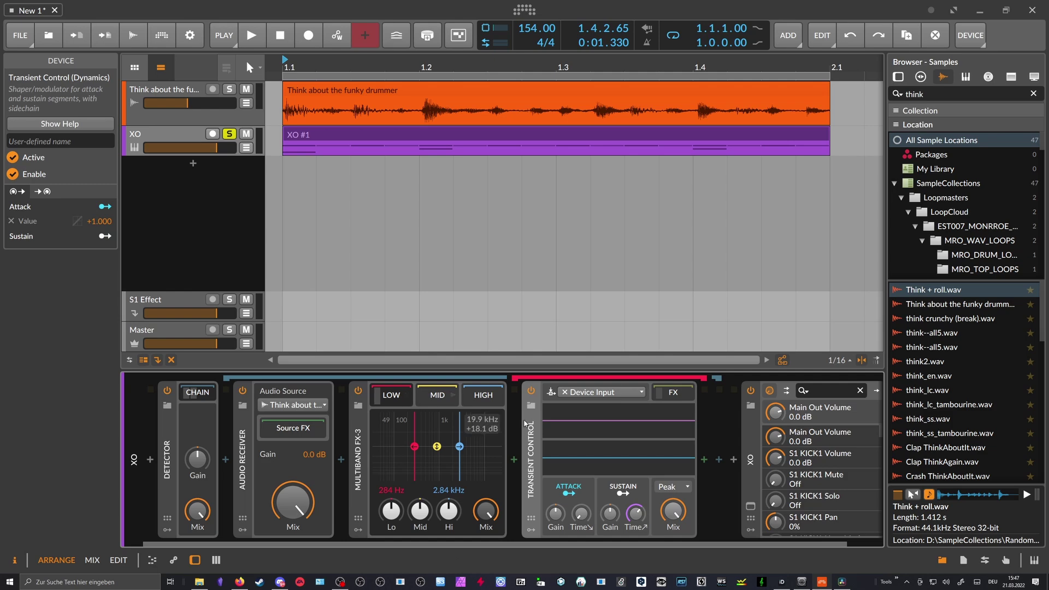
left_click(449, 399)
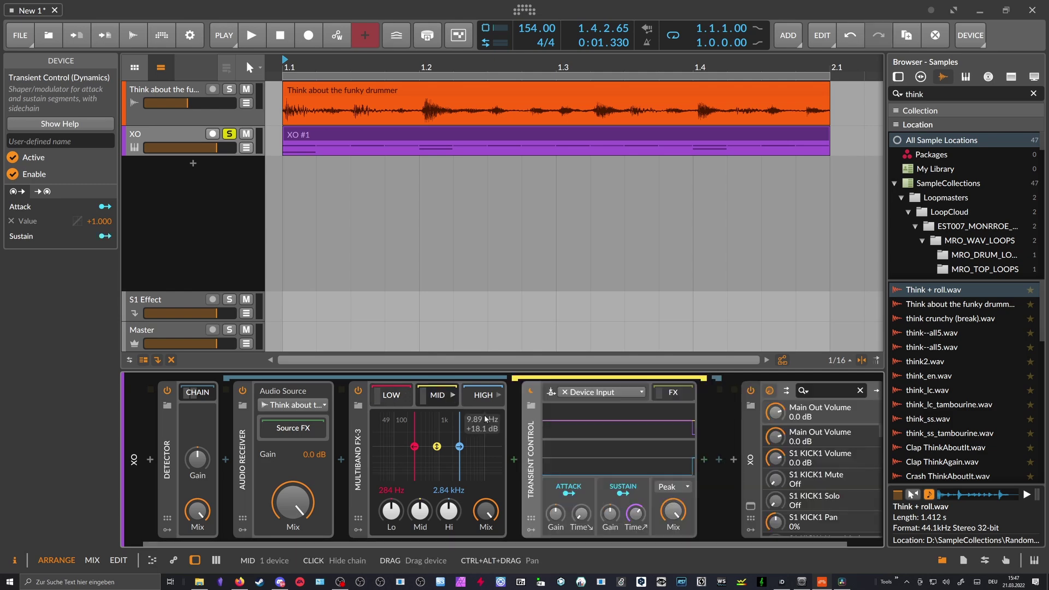
Step: Copy Transient Control to the high band of Multiband FX-3 and check the chains of all three bands
left_click(486, 402)
left_click(487, 401)
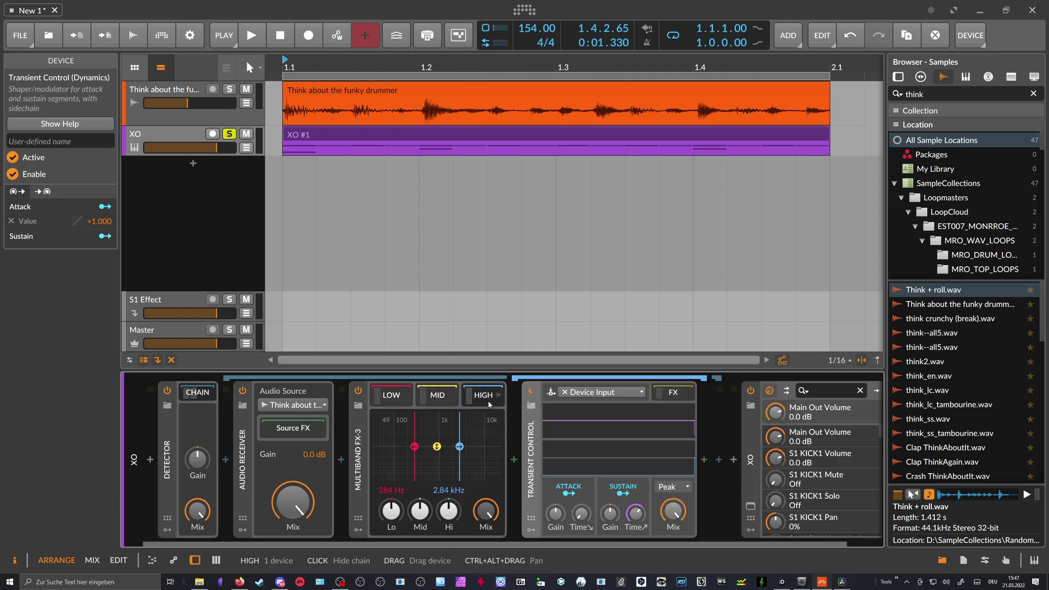
left_click(438, 398)
left_click(398, 397)
left_click(437, 397)
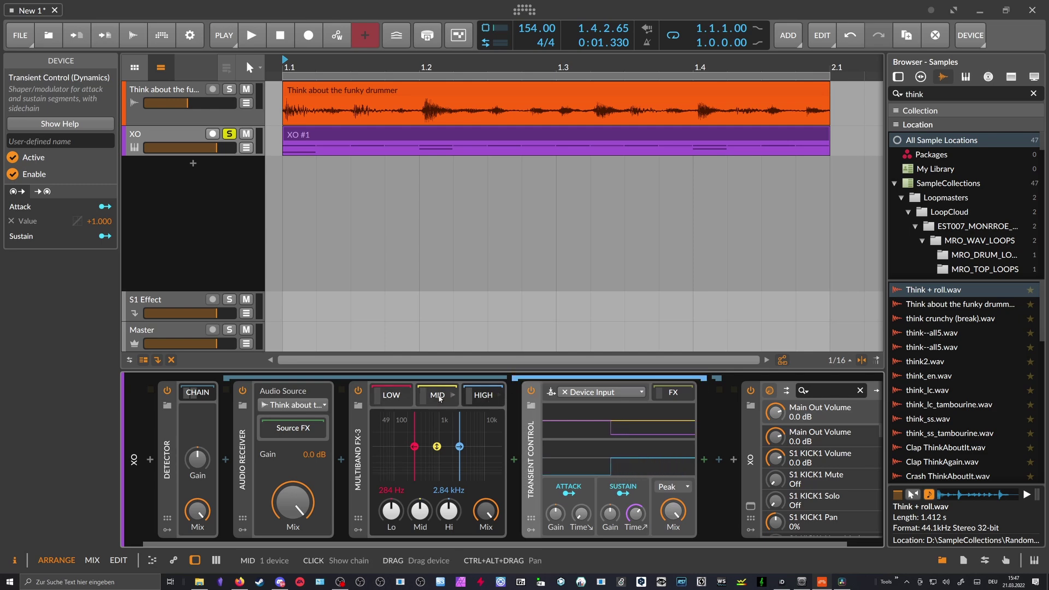
left_click(483, 398)
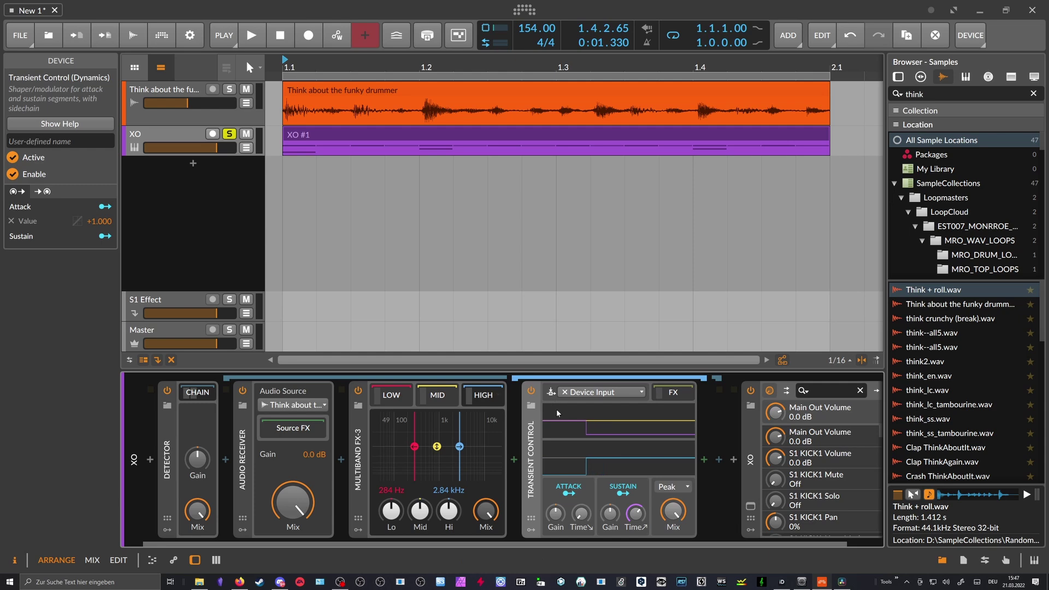
Step: Inspect the Note Grid patch in the high band's Transient Control FX chain, then close it and collapse the Detector chain
left_click(665, 394)
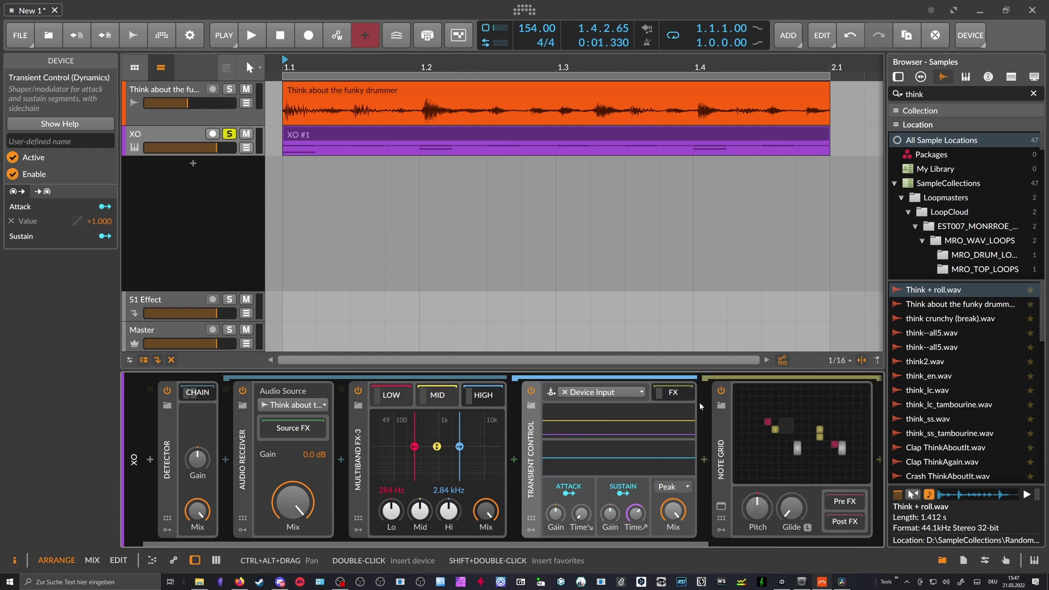
left_click(773, 424)
scroll(428, 235, "up", 2)
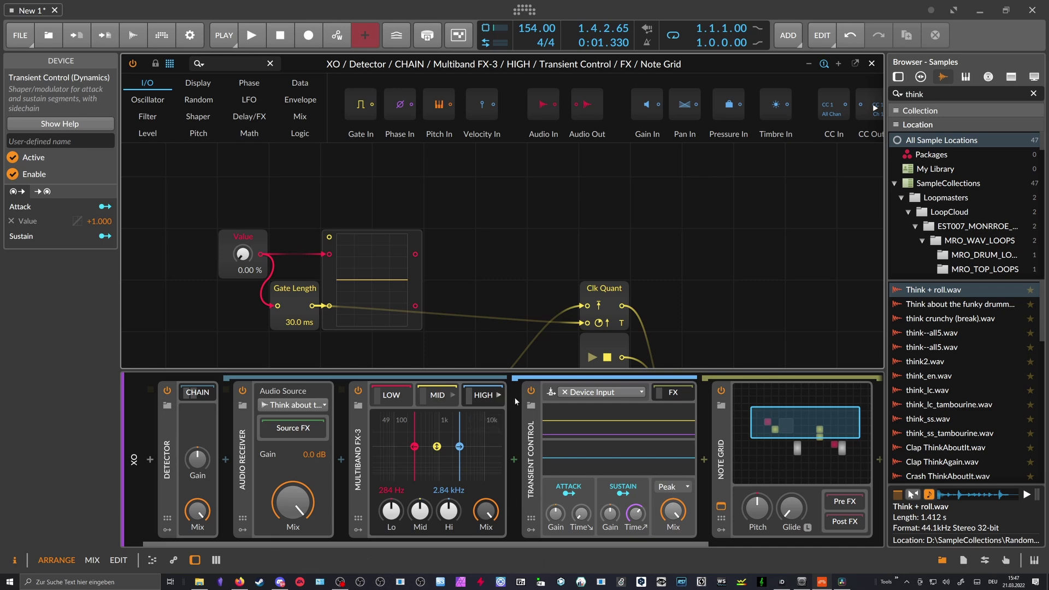
left_click(485, 407)
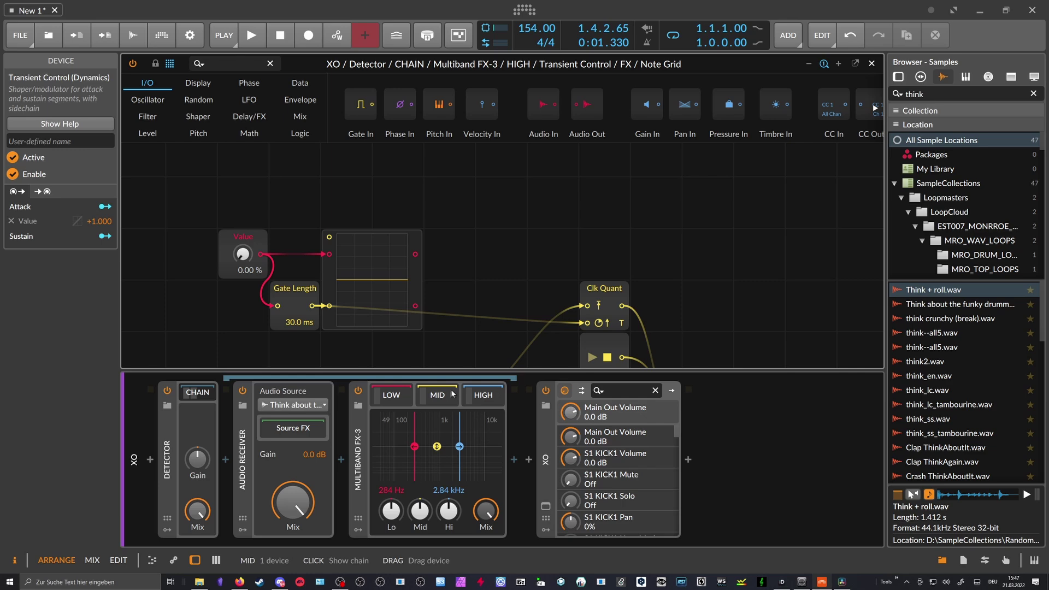
left_click(196, 393)
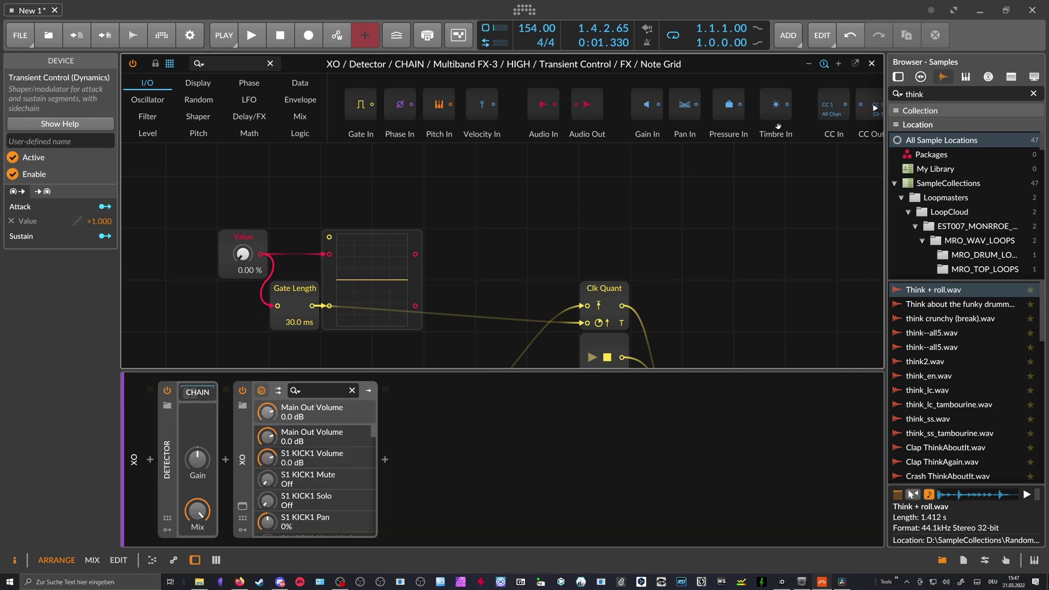
left_click(871, 65)
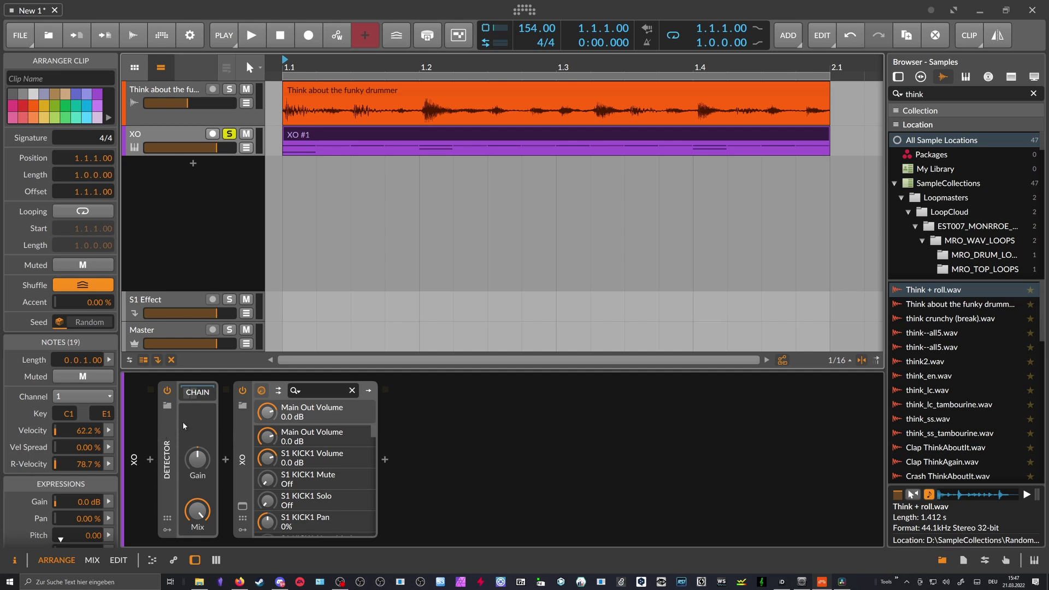
Step: Insert a Note Receiver after Multiband FX-3 in the Detector chain
left_click(198, 398)
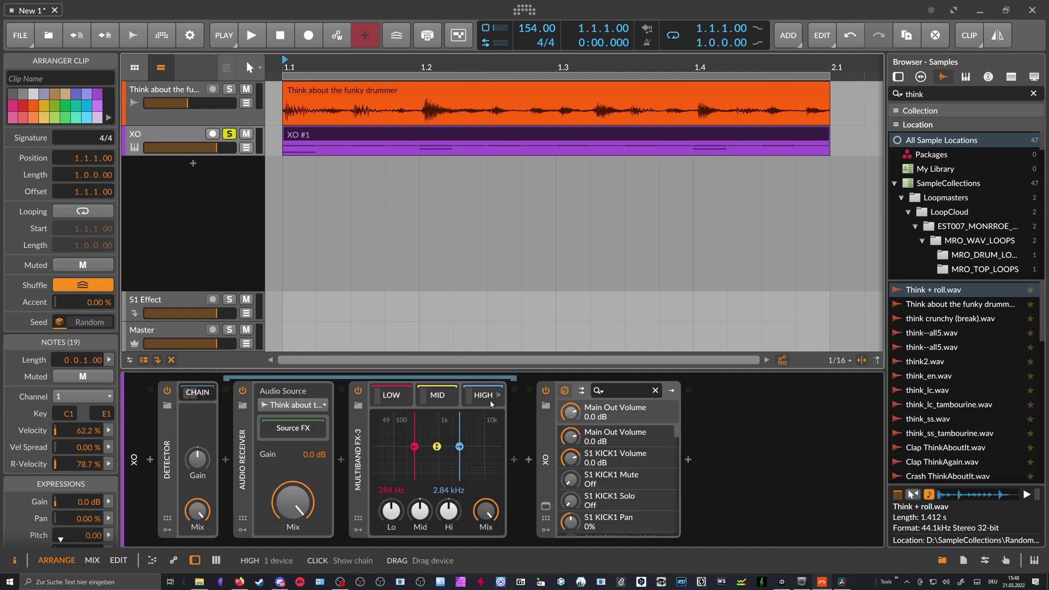
left_click(514, 460)
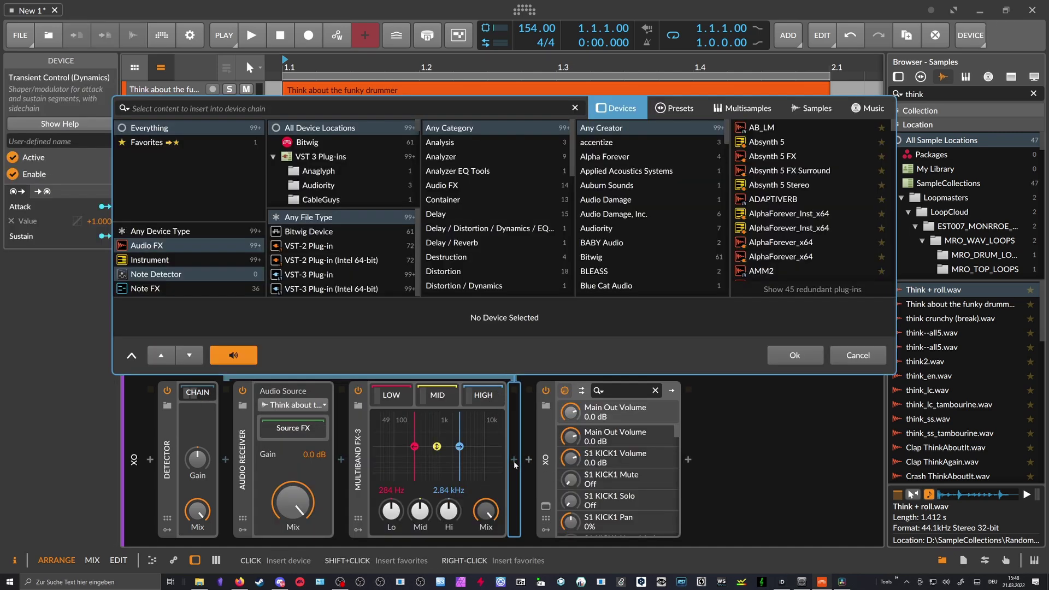
type("mi")
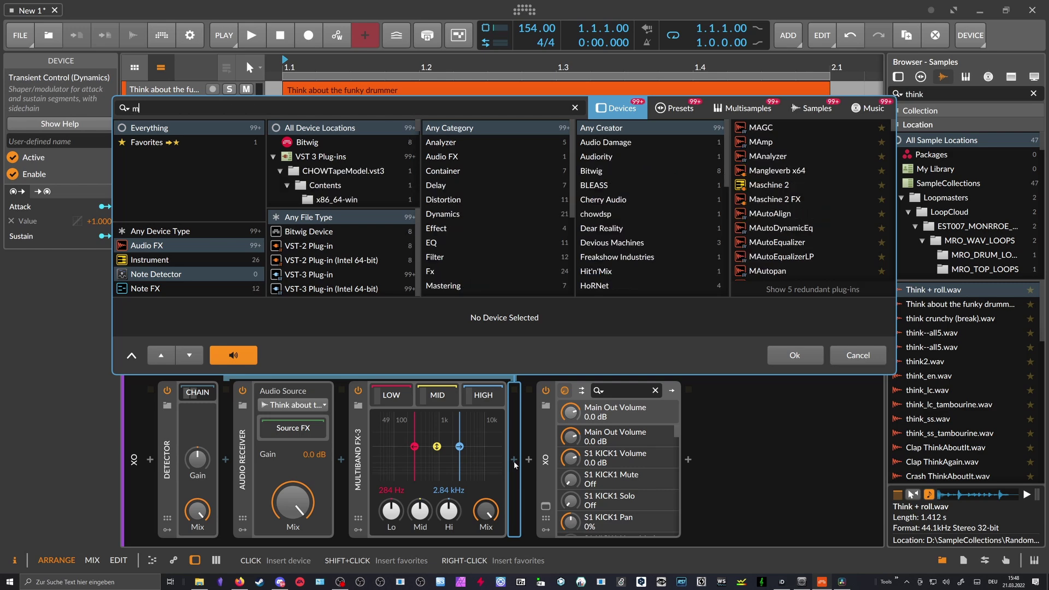
key("BackSpace")
key("BackSpace")
type("note")
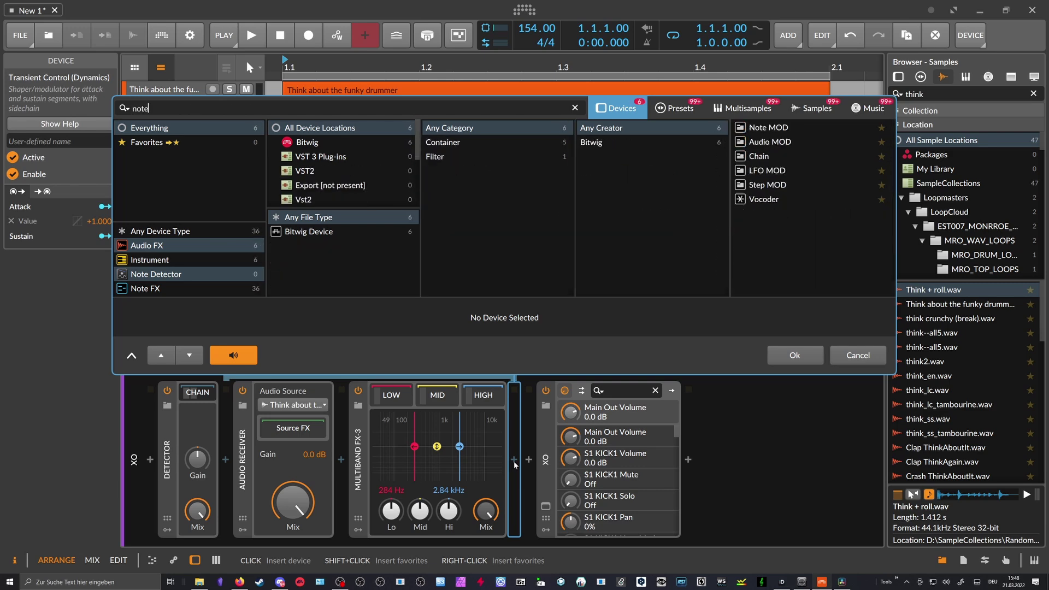
type(" re")
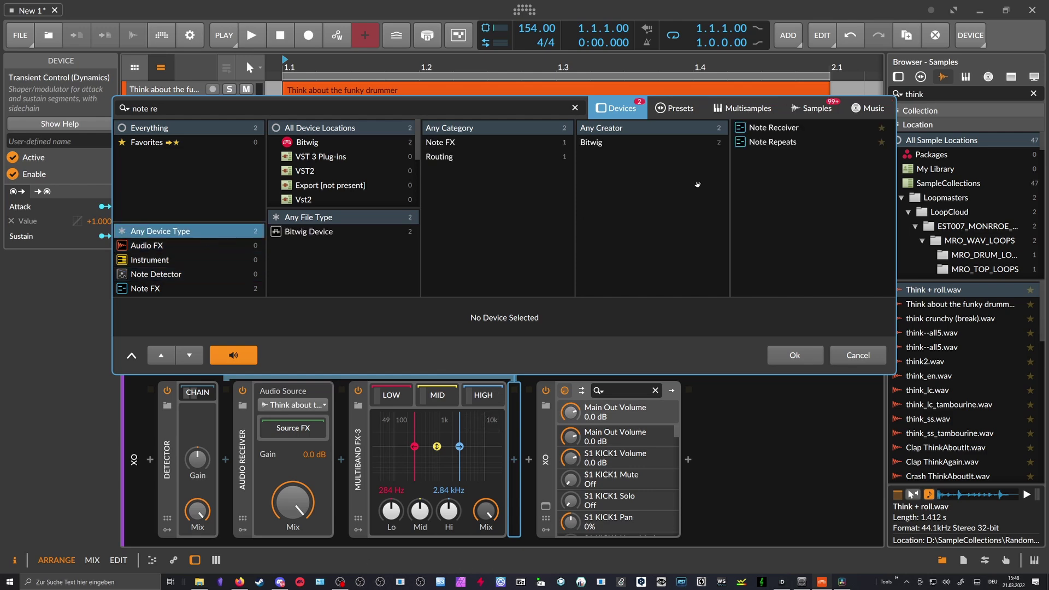
left_click(790, 134)
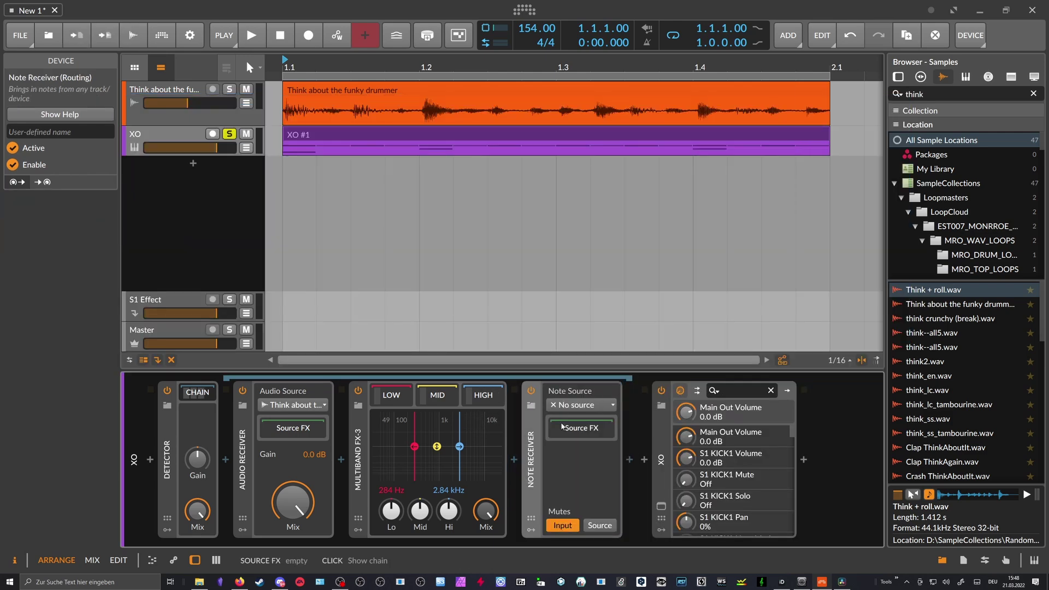
Step: Set the Note Receiver's note source to the Note Grid in the low band's Transient Control FX chain on the XO track
left_click(576, 405)
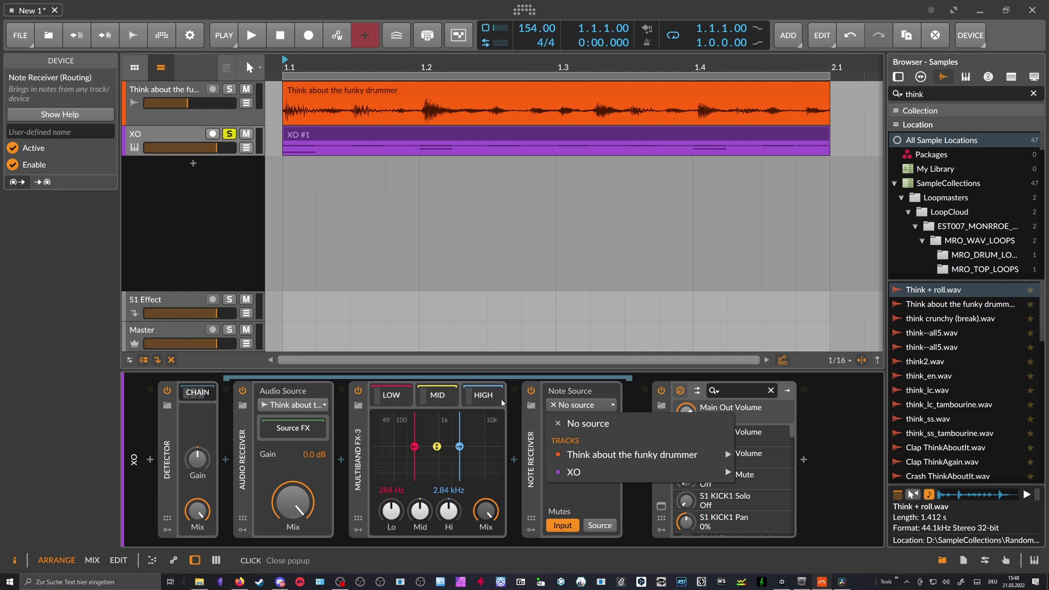
mouse_move(710, 472)
mouse_move(768, 488)
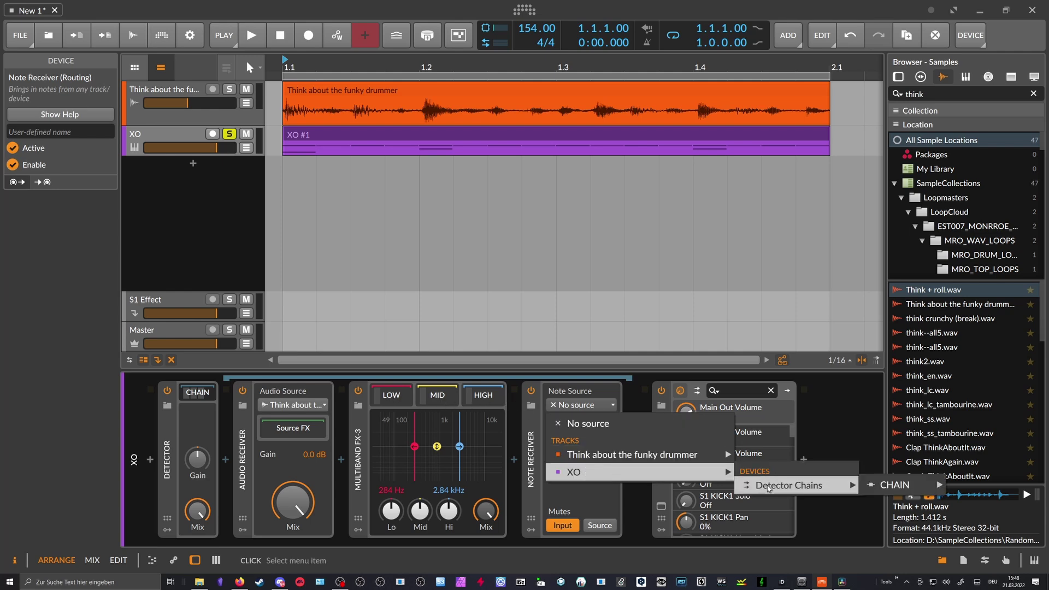
mouse_move(893, 486)
mouse_move(809, 485)
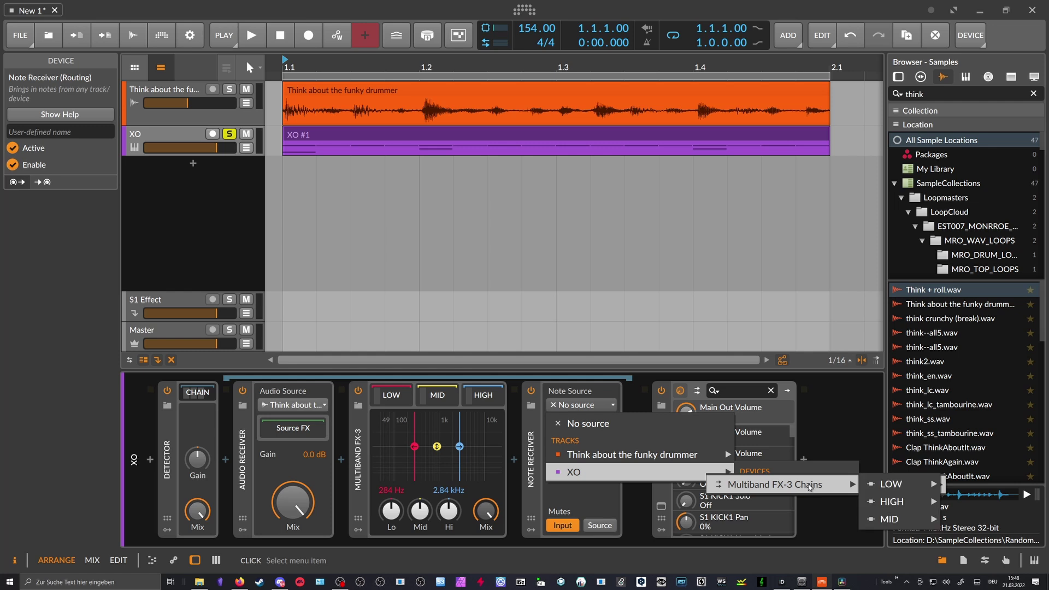
scroll(812, 488, "down", 1)
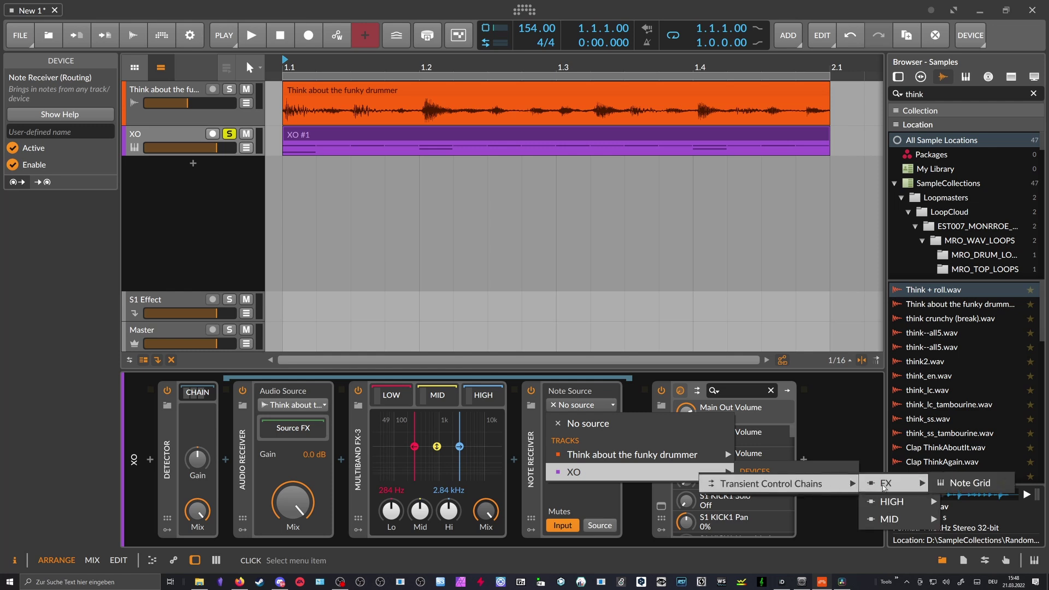
left_click(942, 484)
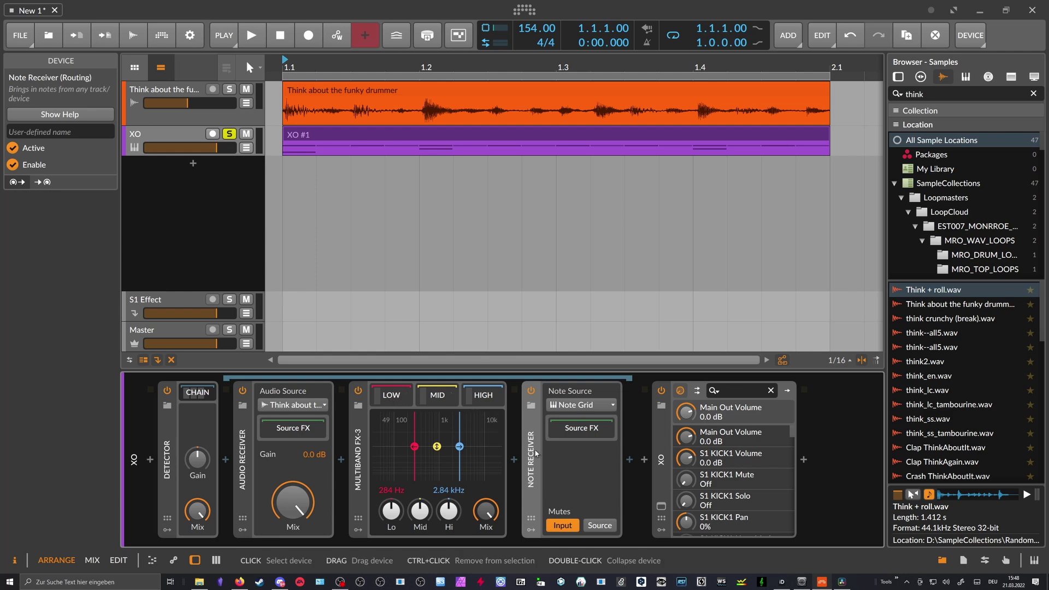
Step: Duplicate the Note Receiver, turn off the copy's input mute, and set its source to the mid band's Note Grid
key("ctrl+d")
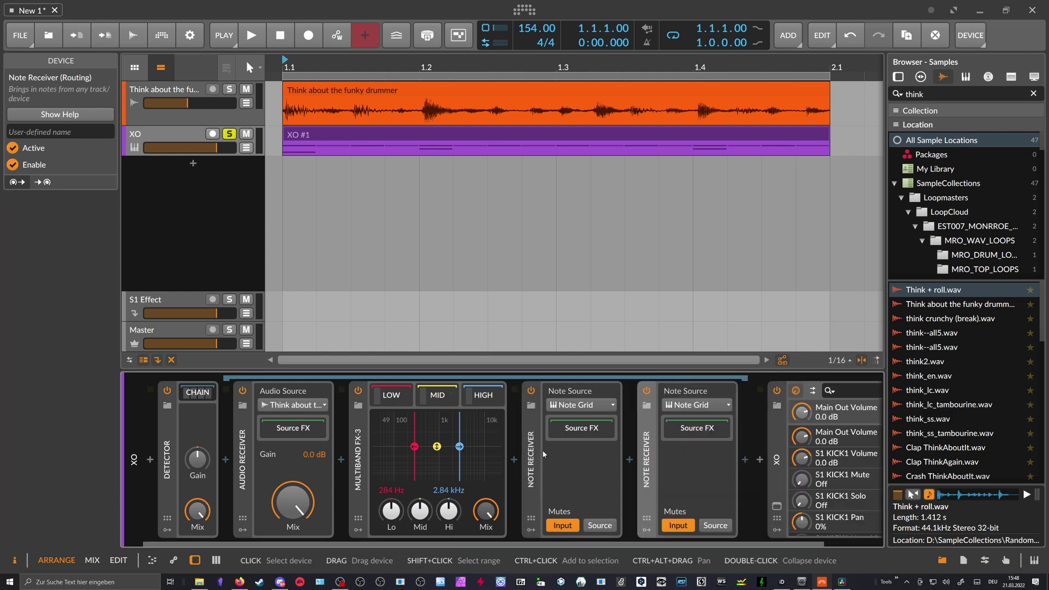
left_click(677, 528)
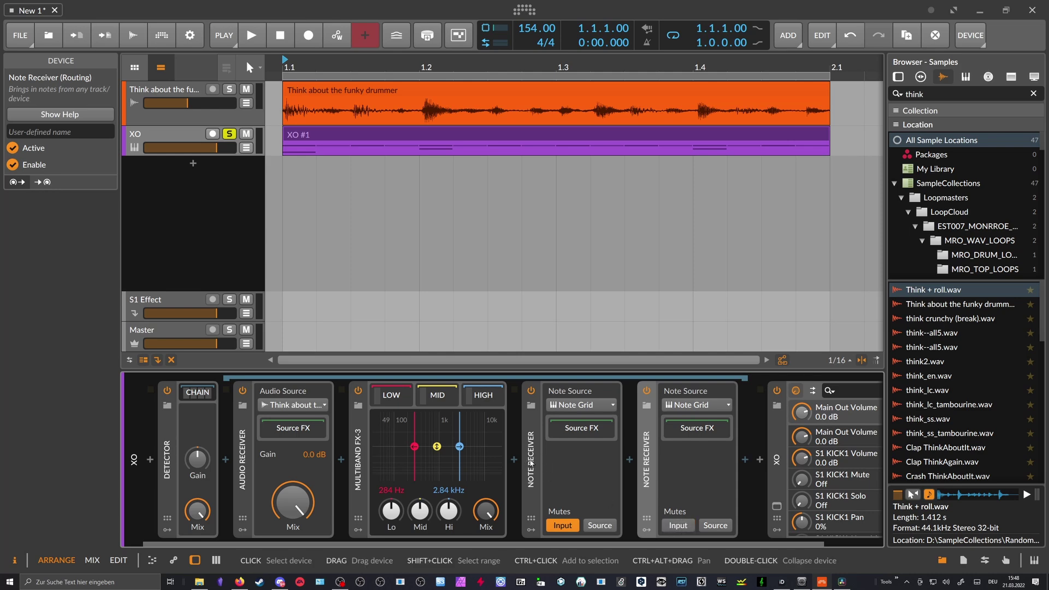
left_click(647, 445)
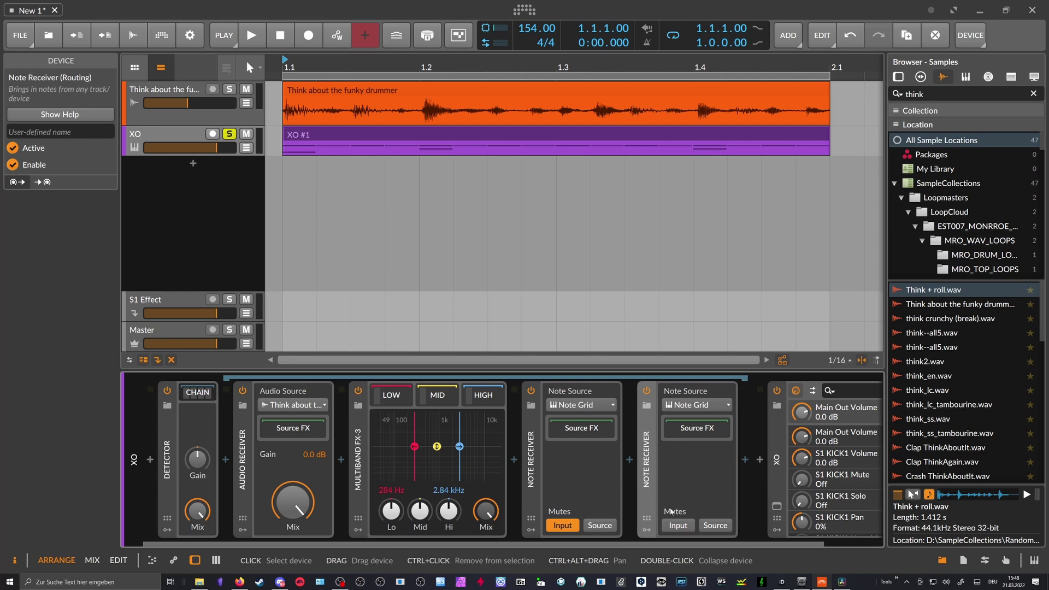
left_click(691, 405)
mouse_move(874, 486)
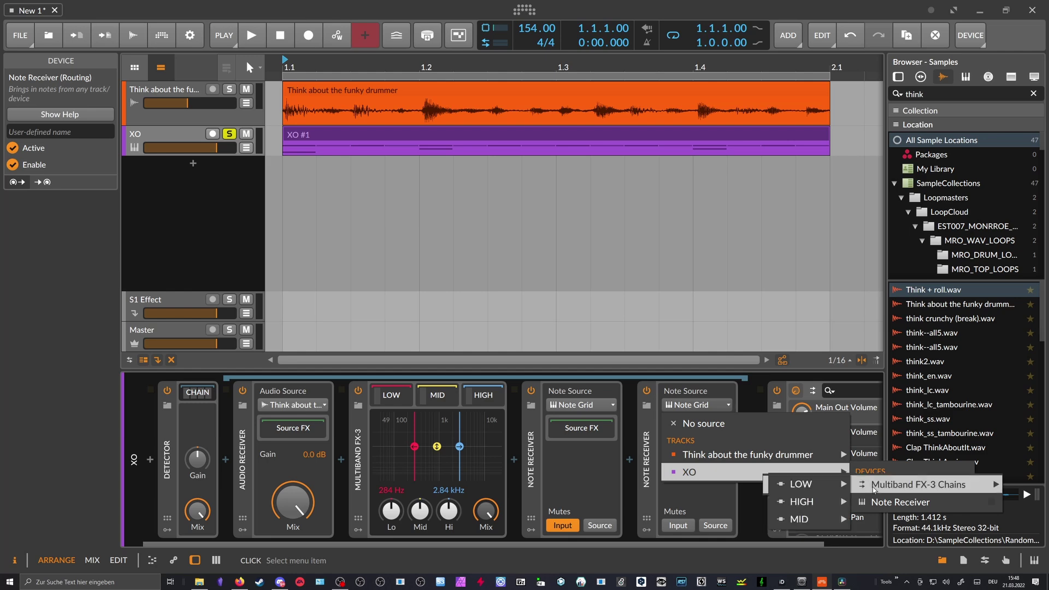
mouse_move(814, 518)
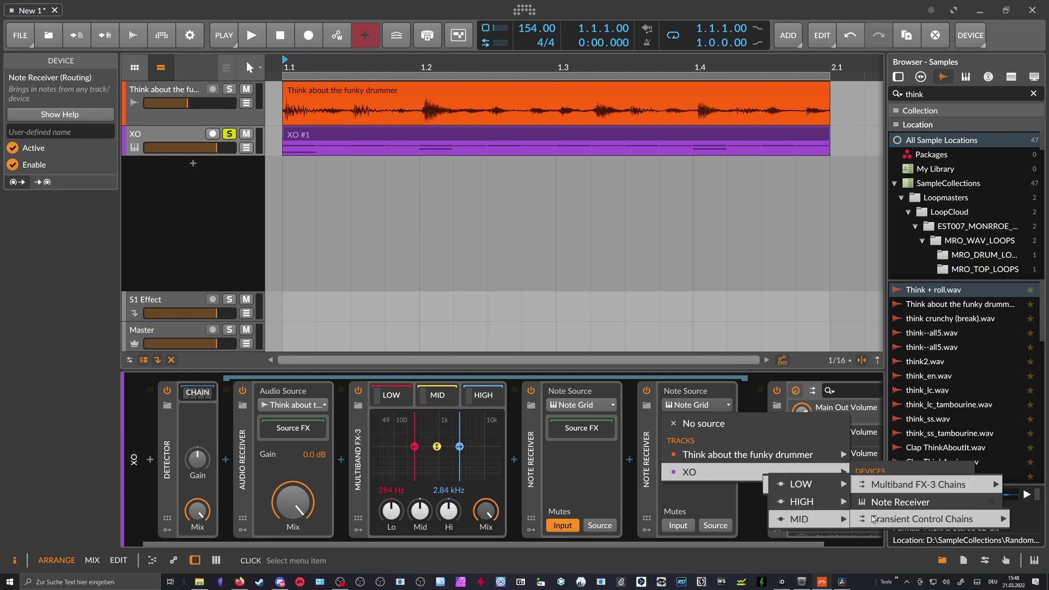
left_click(872, 518)
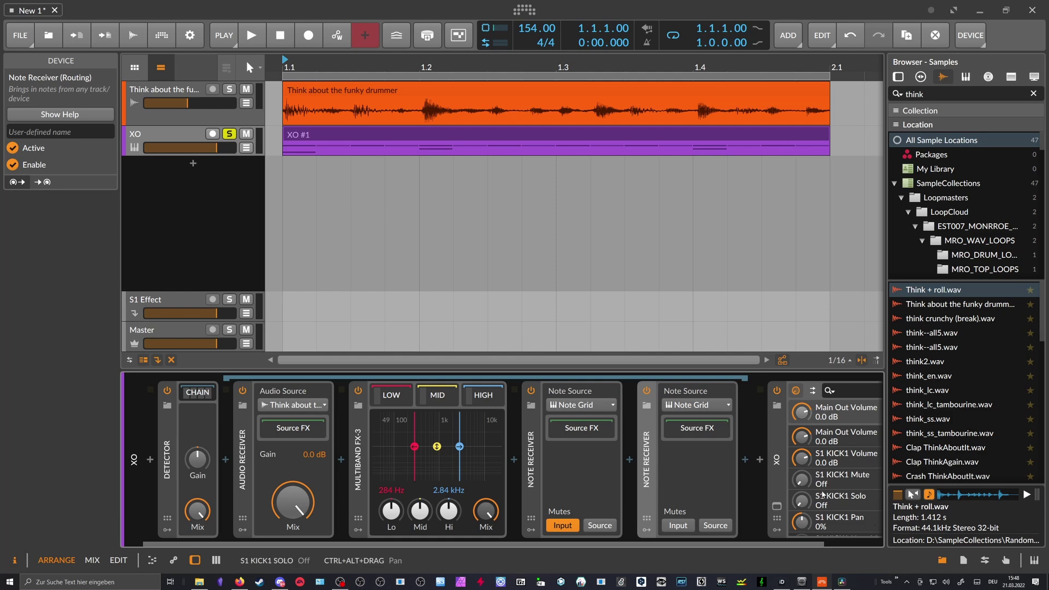
Step: Add a third Note Receiver with input mute off and set its source to the high band's Note Grid
left_click(813, 405)
mouse_move(819, 470)
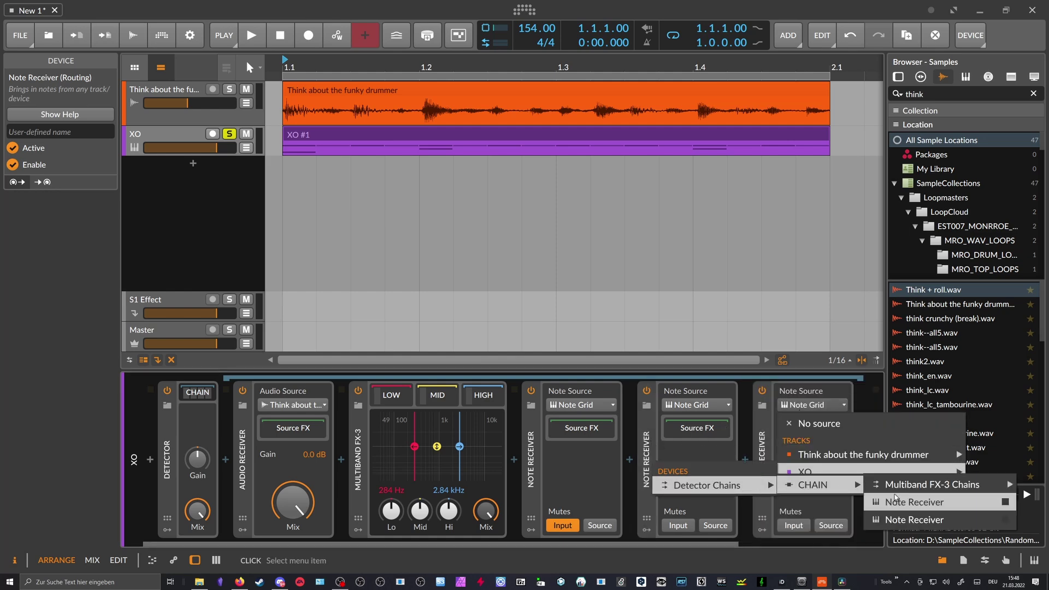
mouse_move(913, 488)
mouse_move(827, 502)
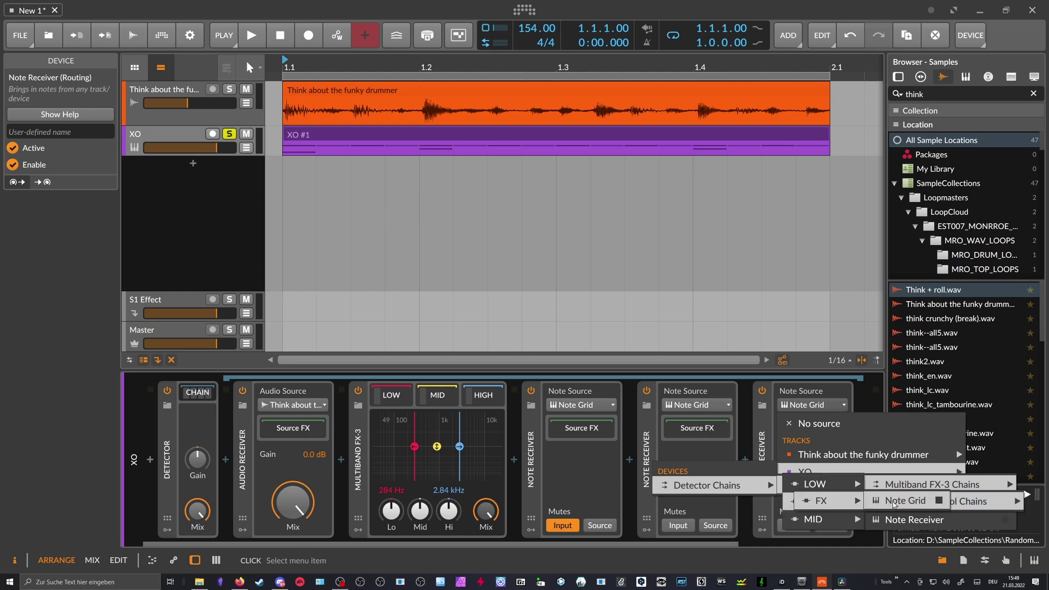
left_click(889, 501)
Step: Play the loop briefly to check the notes passing through the three Note Receivers into XO
scroll(666, 543, "right", 2)
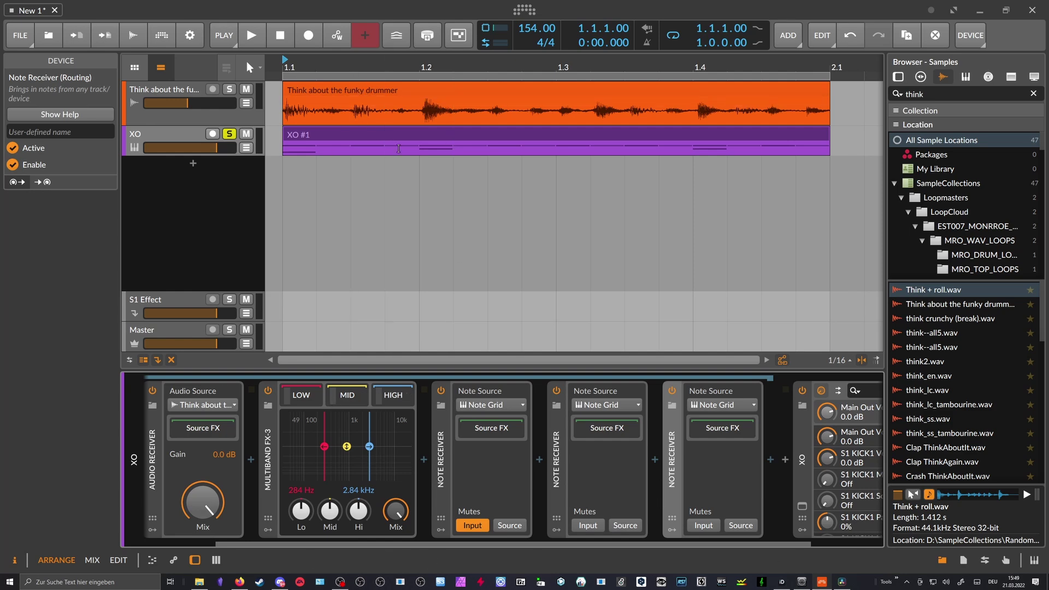
scroll(504, 536, "up", 3)
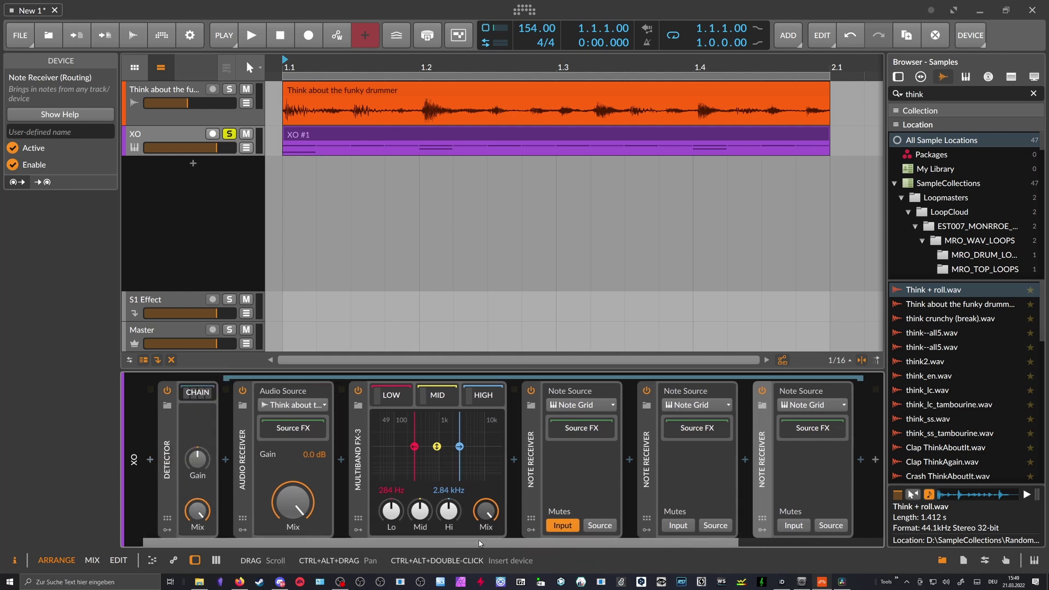
key("space")
left_click_drag(505, 544, 618, 544)
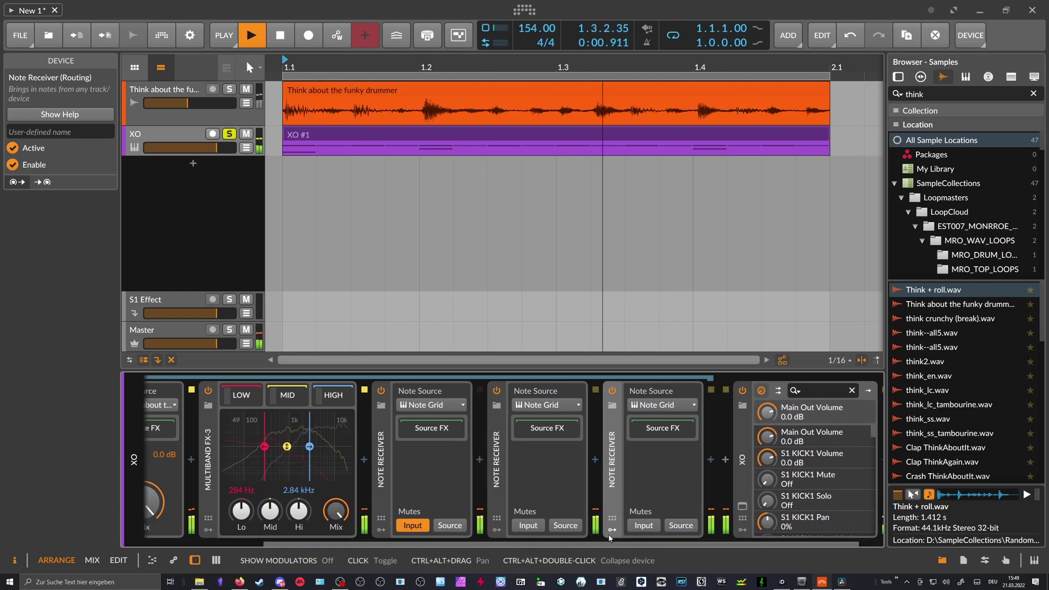
key("space")
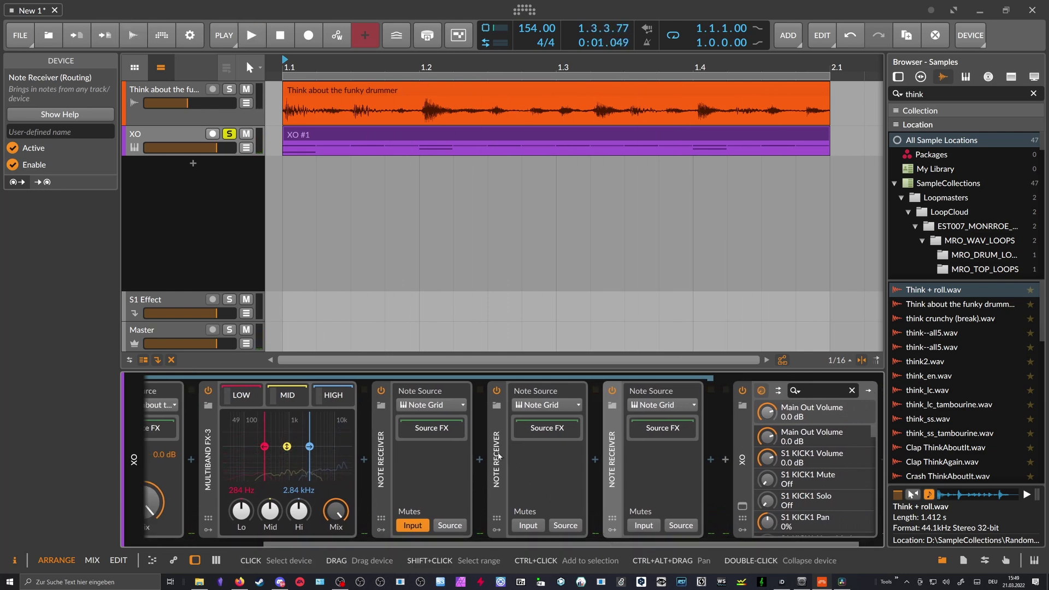
Step: Open the XO #1 clip in the note editor and select the C1 note at its start
left_click(506, 447)
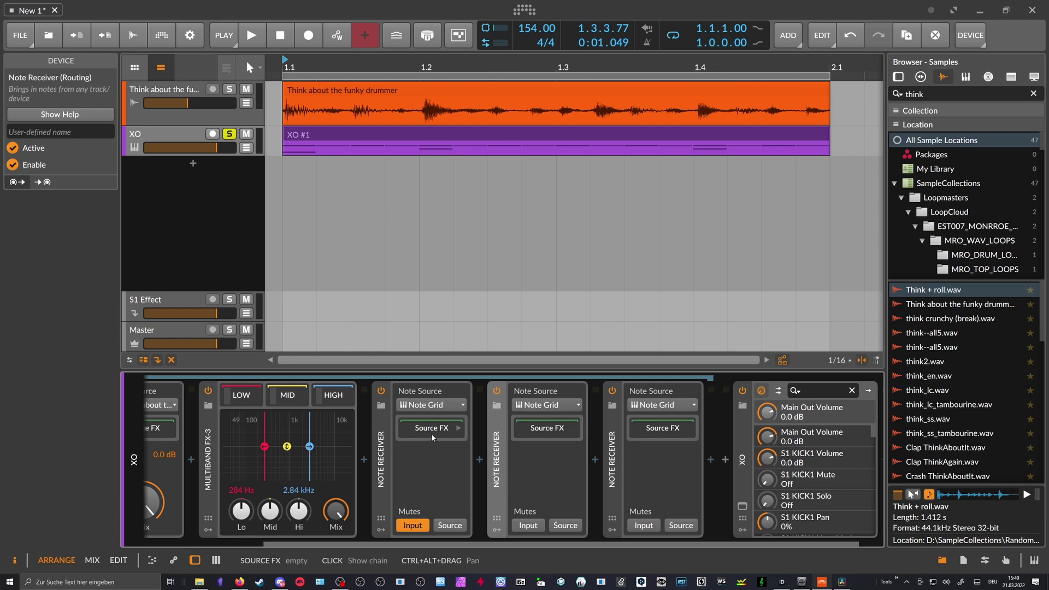
double_click(339, 139)
left_click(276, 404)
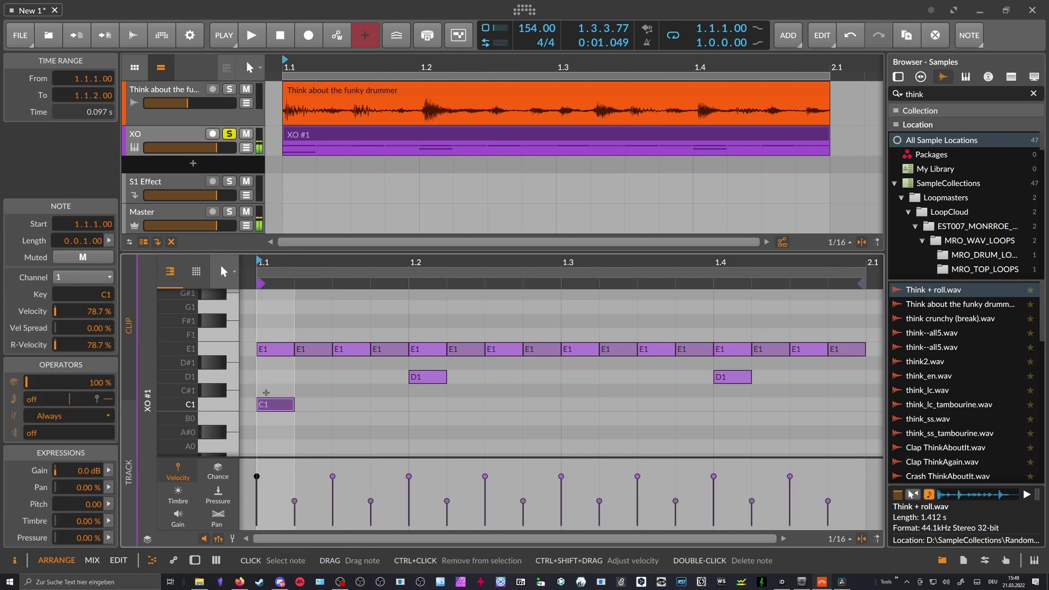
left_click(215, 393)
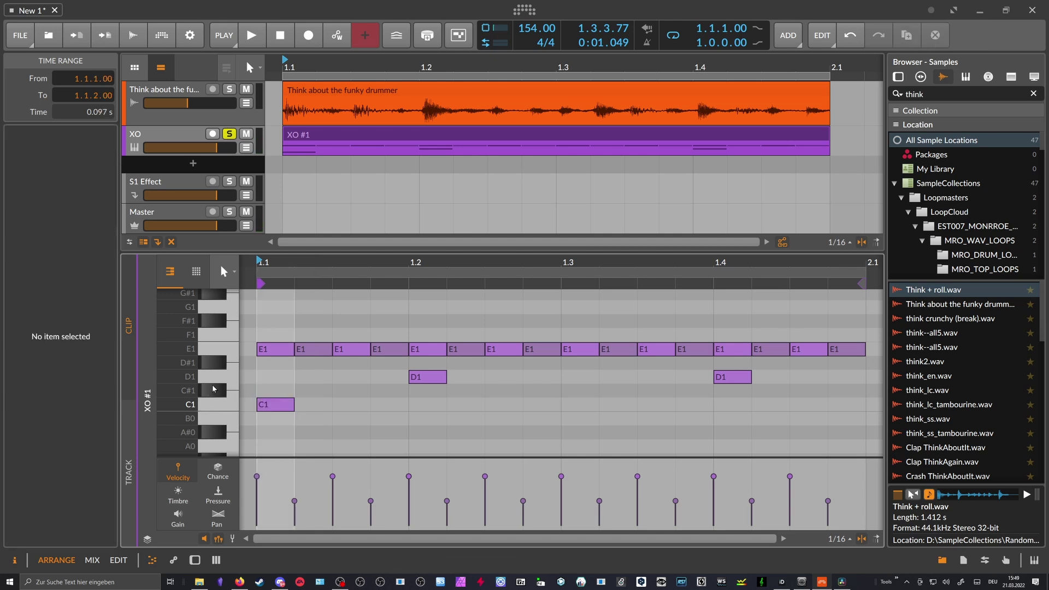
left_click(217, 381)
left_click_drag(255, 378, 270, 401)
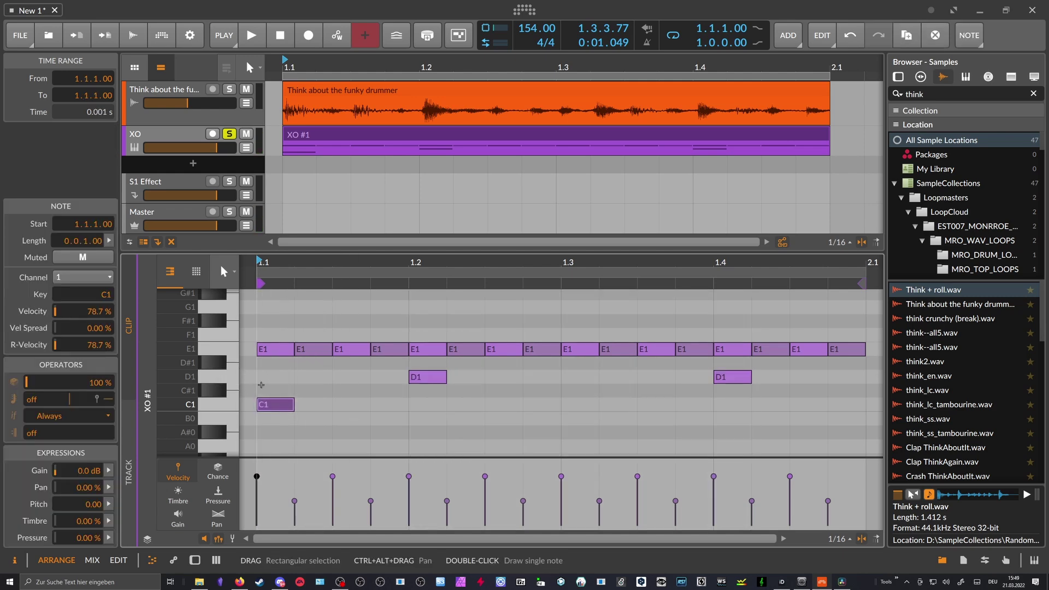
Step: Name the three Note Receivers in the XO track's device chain Low, Mid and High
key("d")
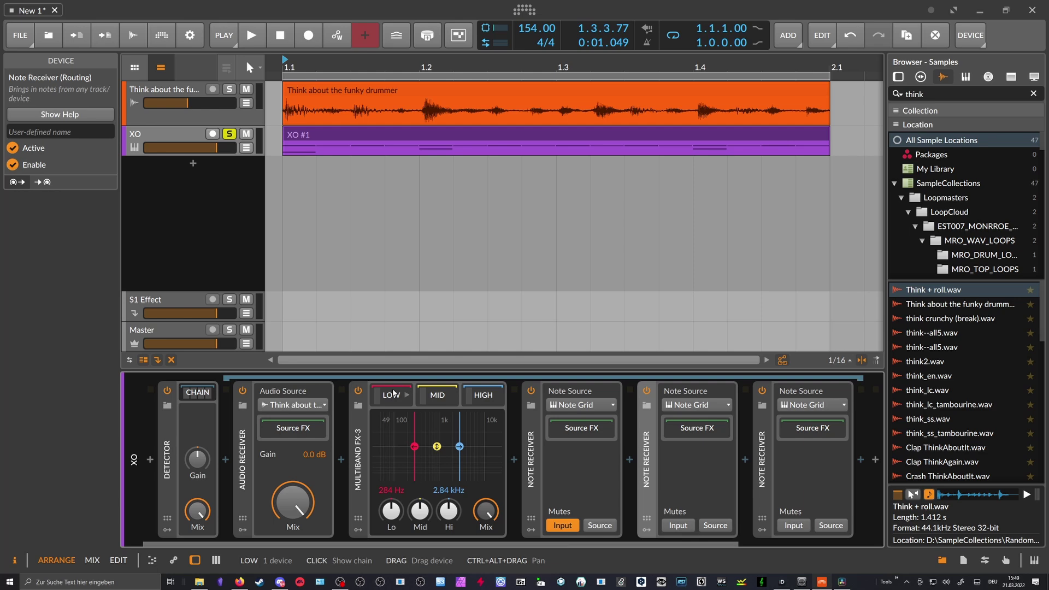
left_click(629, 460)
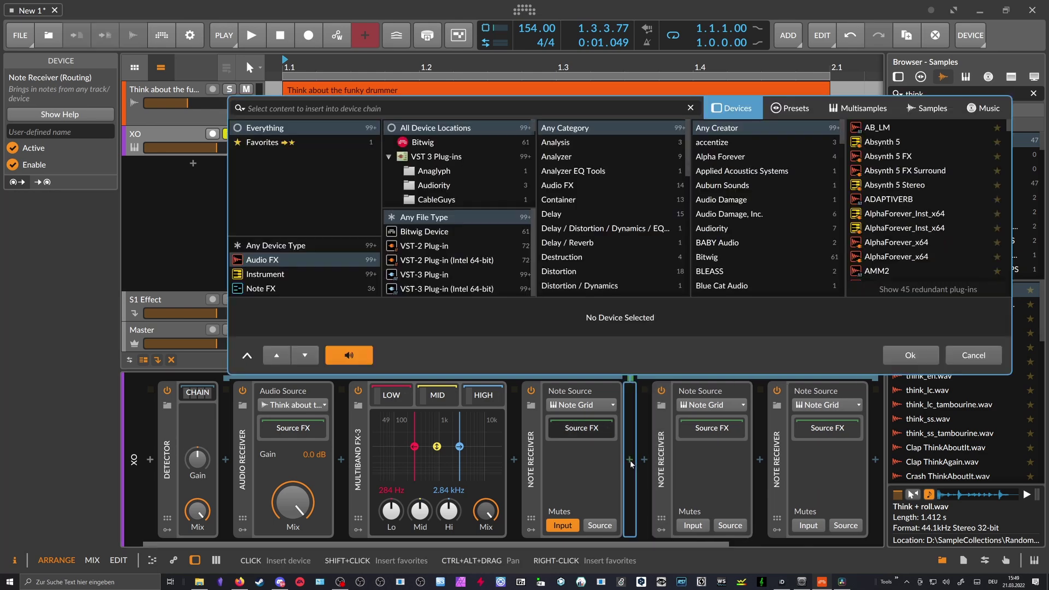
key("Escape")
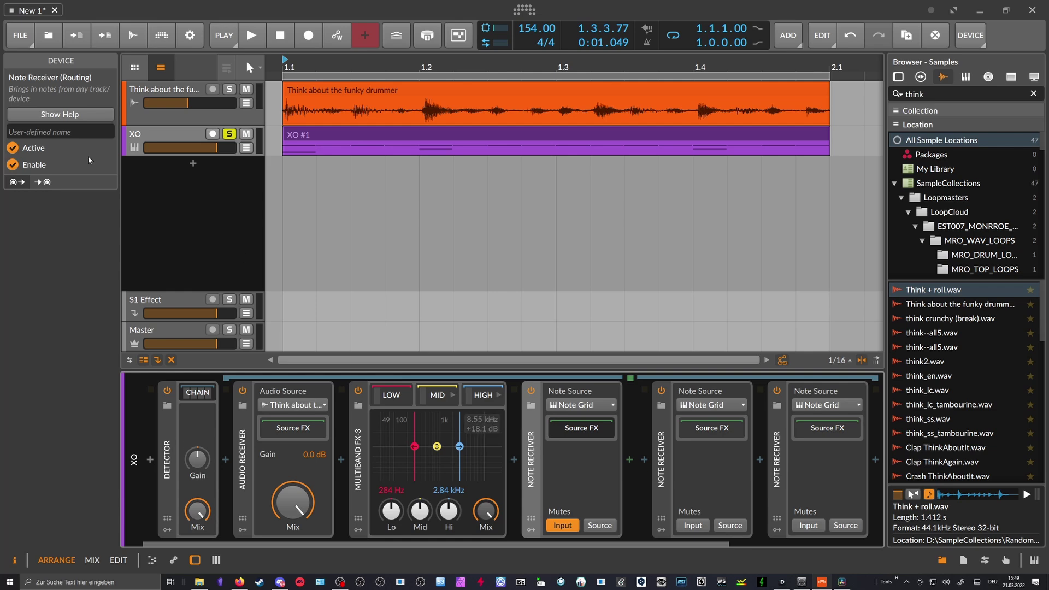
type("Low")
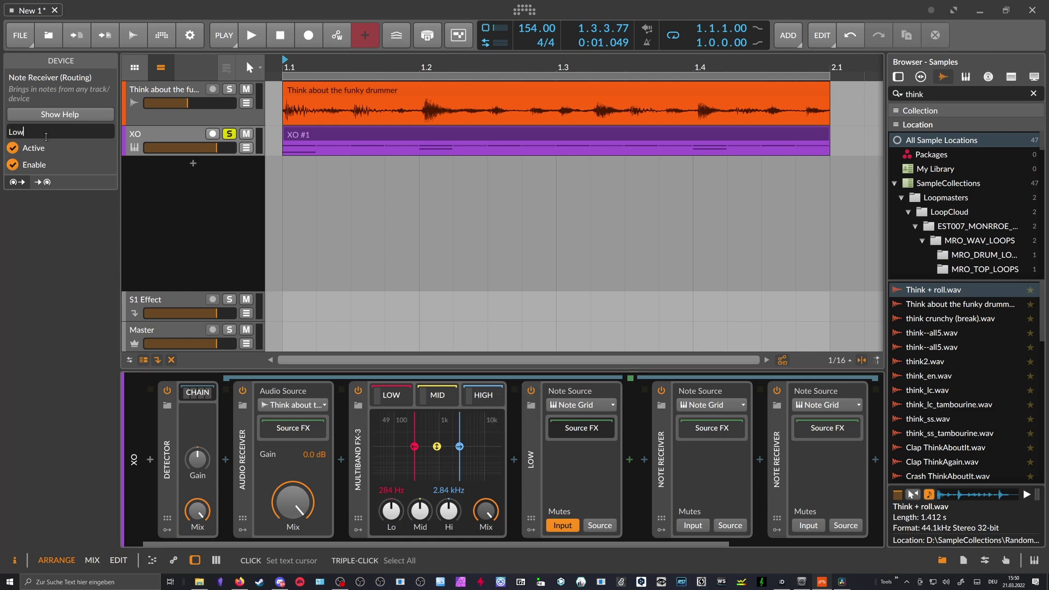
left_click(660, 431)
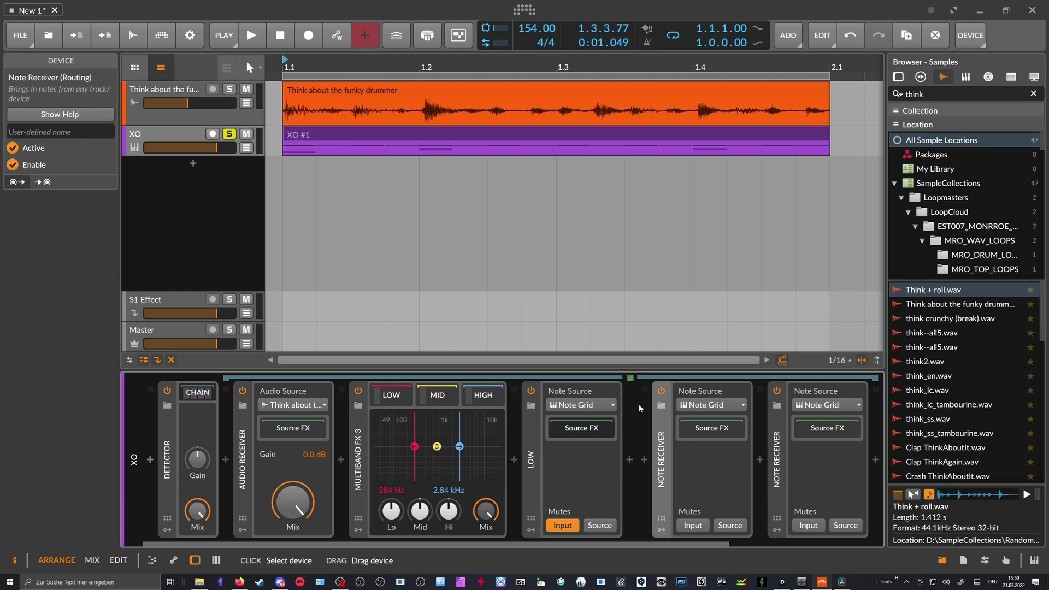
left_click(68, 132)
type("Mid")
key("Return")
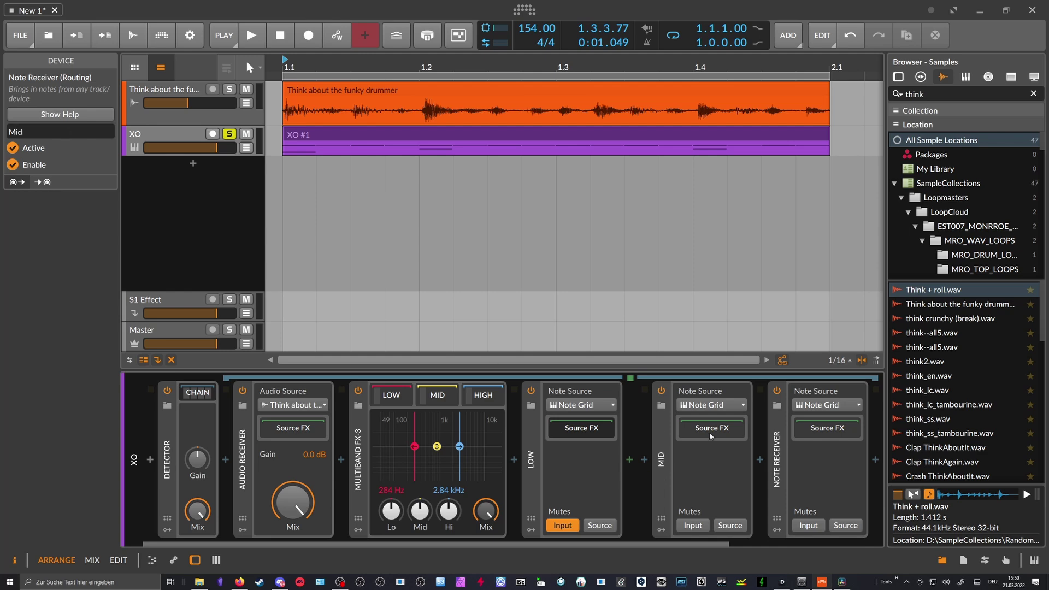
left_click(777, 459)
left_click(73, 132)
type("High")
Step: Insert a Note Filter from the Note FX devices directly after the Low receiver
left_click(630, 459)
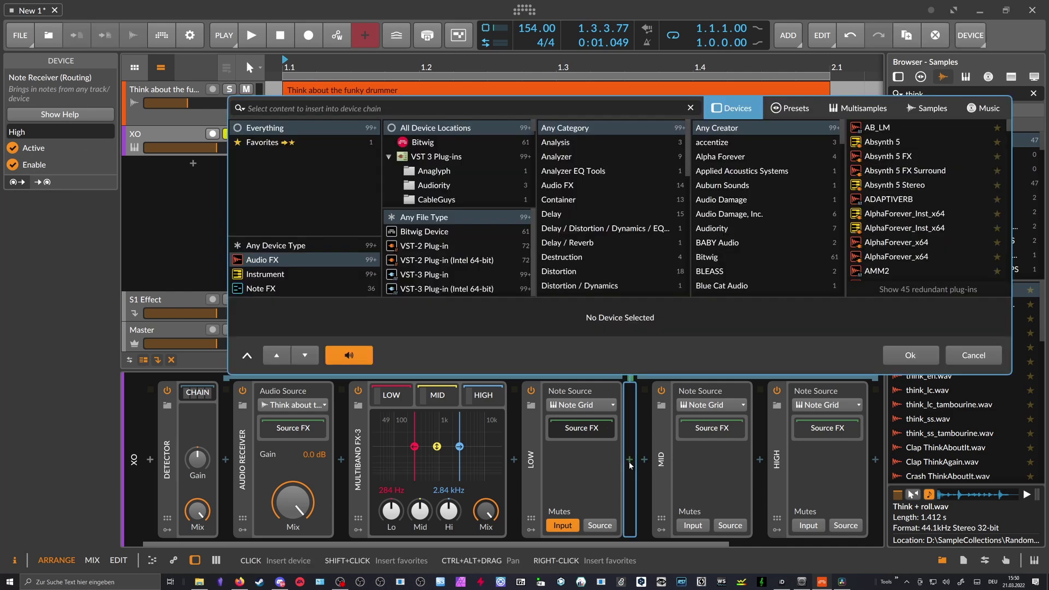
type("chann")
key("BackSpace")
key("BackSpace")
key("BackSpace")
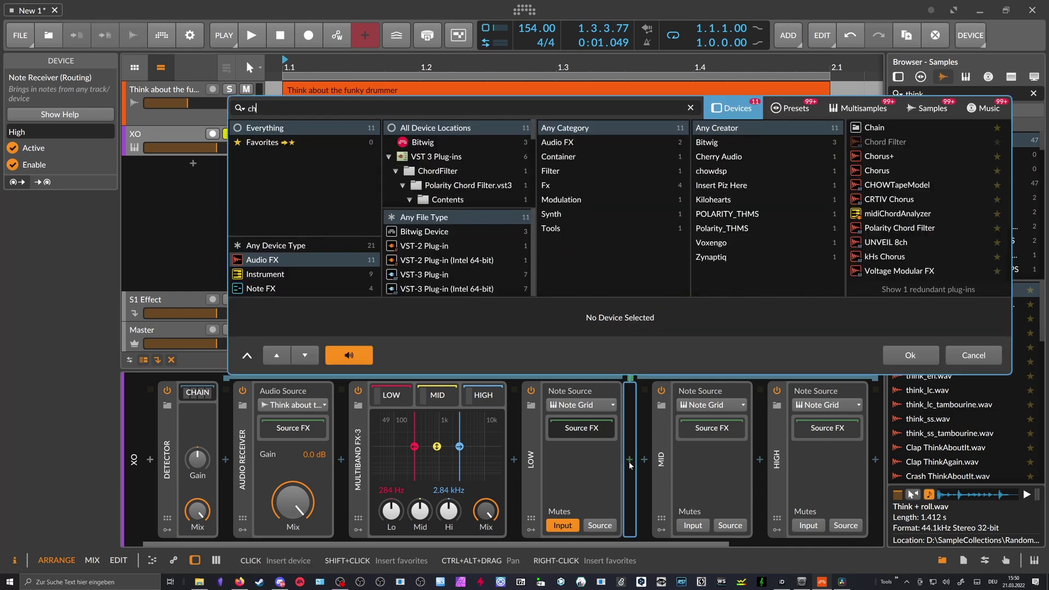
key("BackSpace")
key("BackSpace")
type("note")
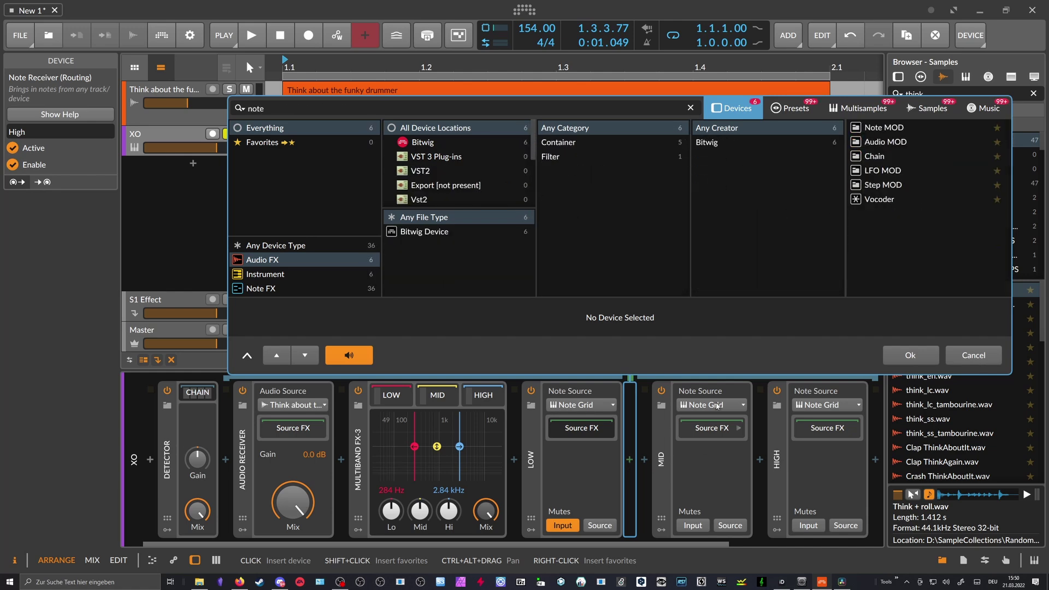
left_click(271, 288)
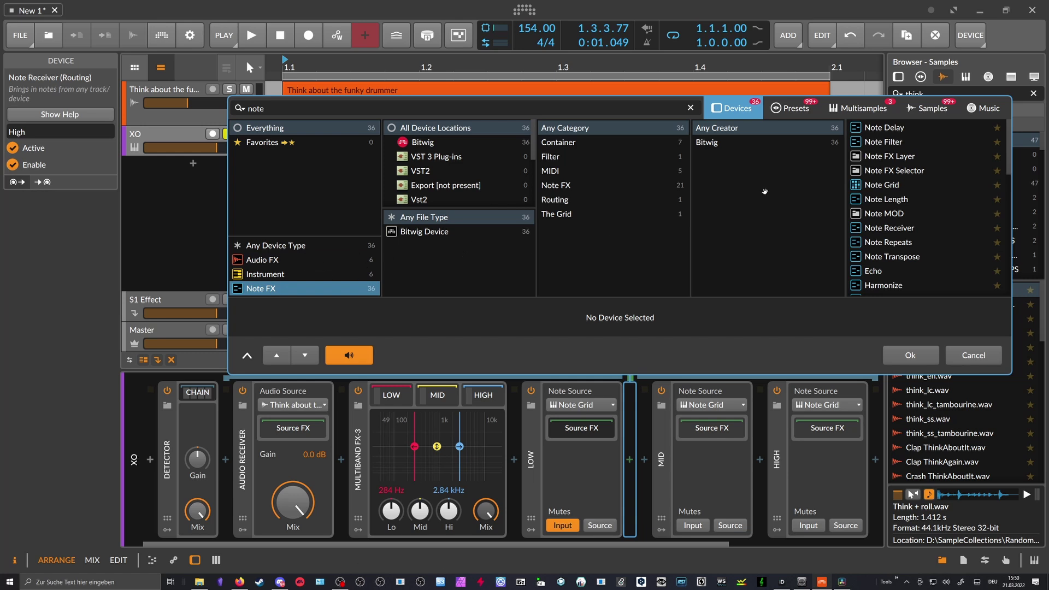
scroll(920, 202, "down", 2)
scroll(920, 202, "up", 2)
double_click(905, 141)
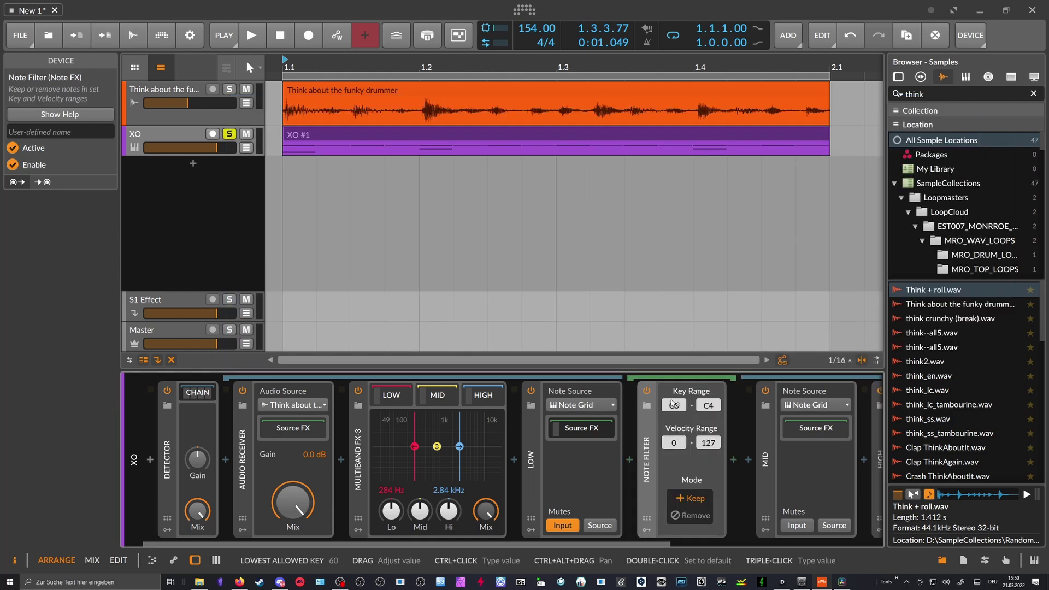
Step: Set the Note Filter's key range to C1 through C#1
left_click_drag(681, 410, 708, 451)
left_click_drag(586, 544, 643, 544)
left_click_drag(633, 408, 633, 429)
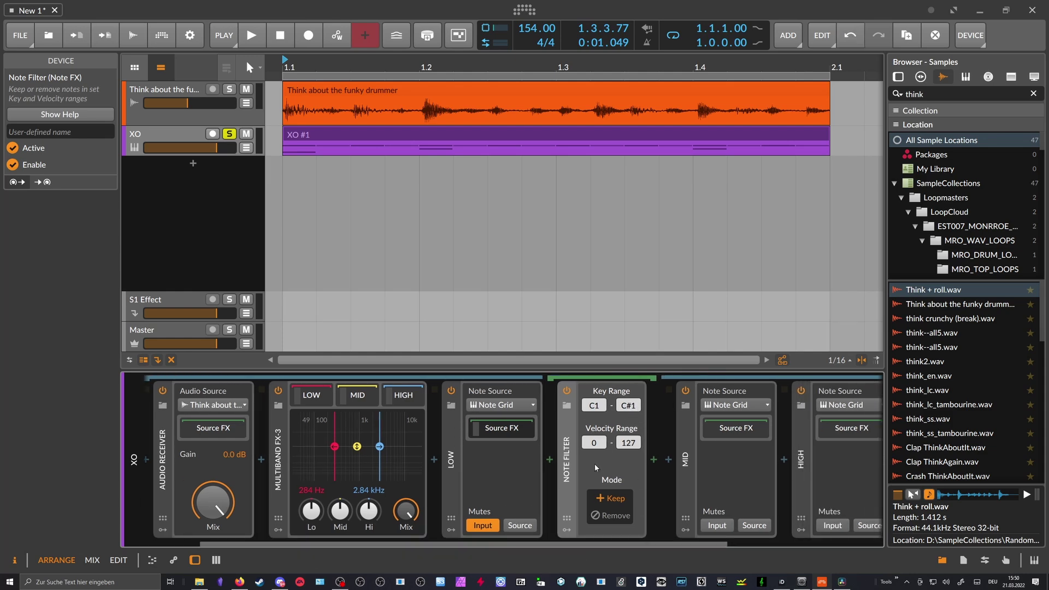
Step: Copy the Note Filter behind the Mid receiver and set the copy's key range to D1 through D#1
left_click_drag(531, 544, 652, 546)
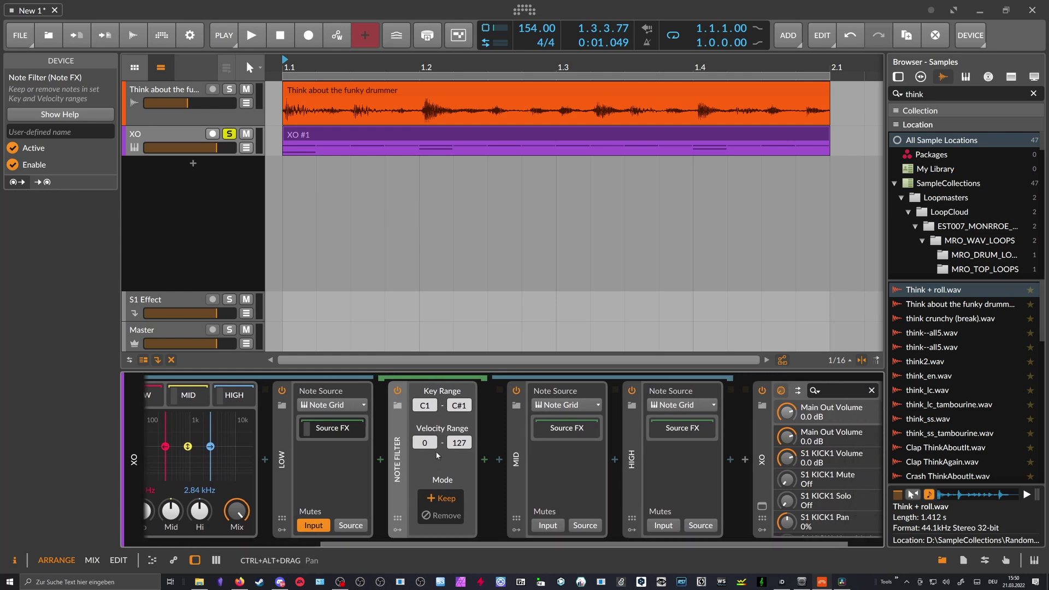
left_click_drag(387, 437, 566, 436)
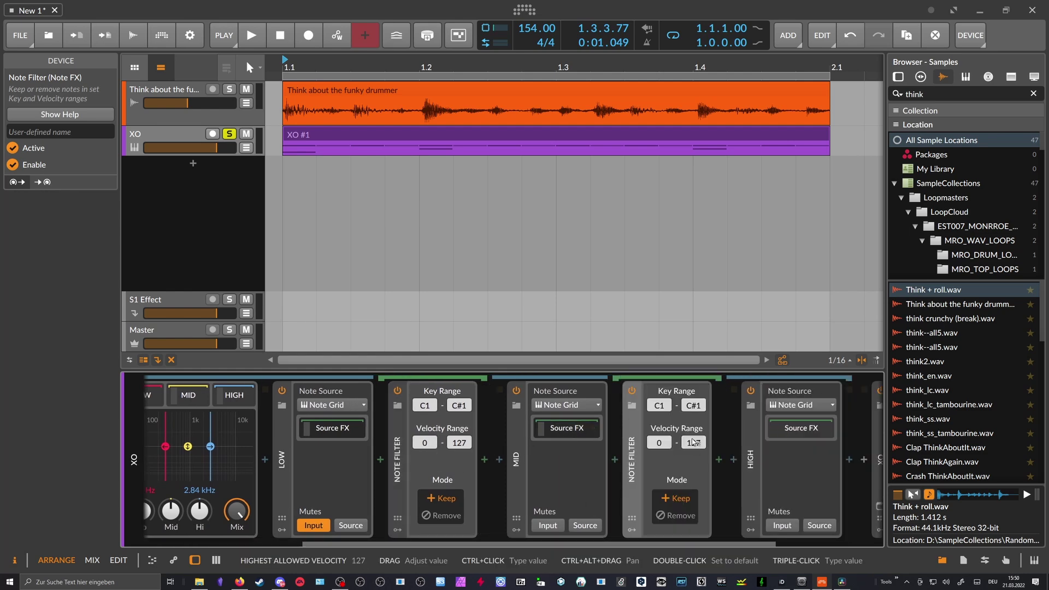
left_click_drag(658, 405, 694, 399)
Step: Check the pitches of the notes in the XO #1 clip and return to the XO track's devices
double_click(309, 138)
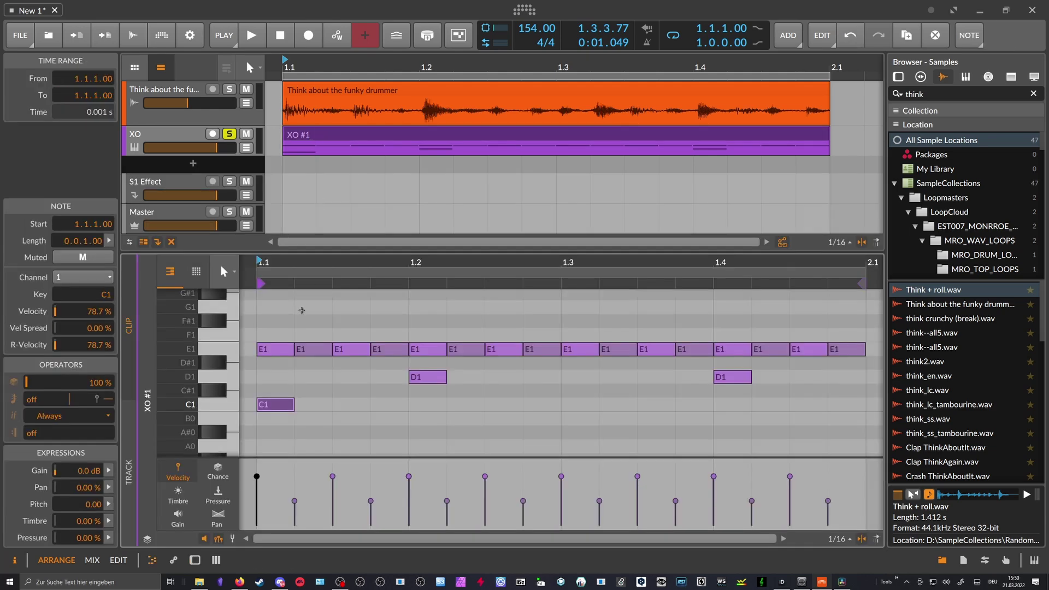
left_click(180, 140)
key("d")
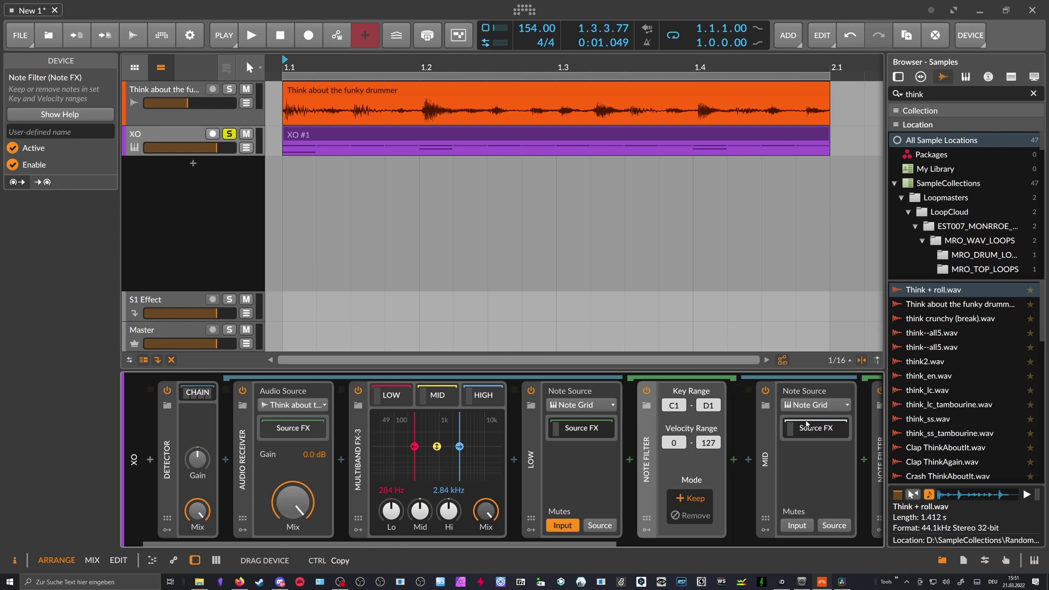
Step: Undo the extra Note Filter copy before the High receiver and the last key range changes
left_click_drag(561, 543, 720, 538)
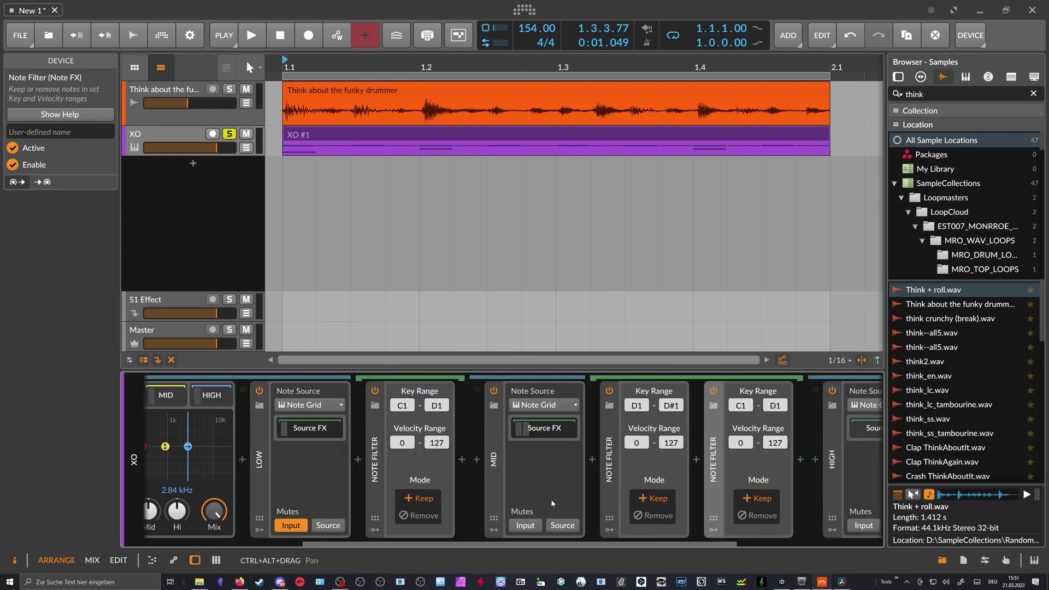
key("ctrl+z")
key("ctrl+z")
key("ctrl+z")
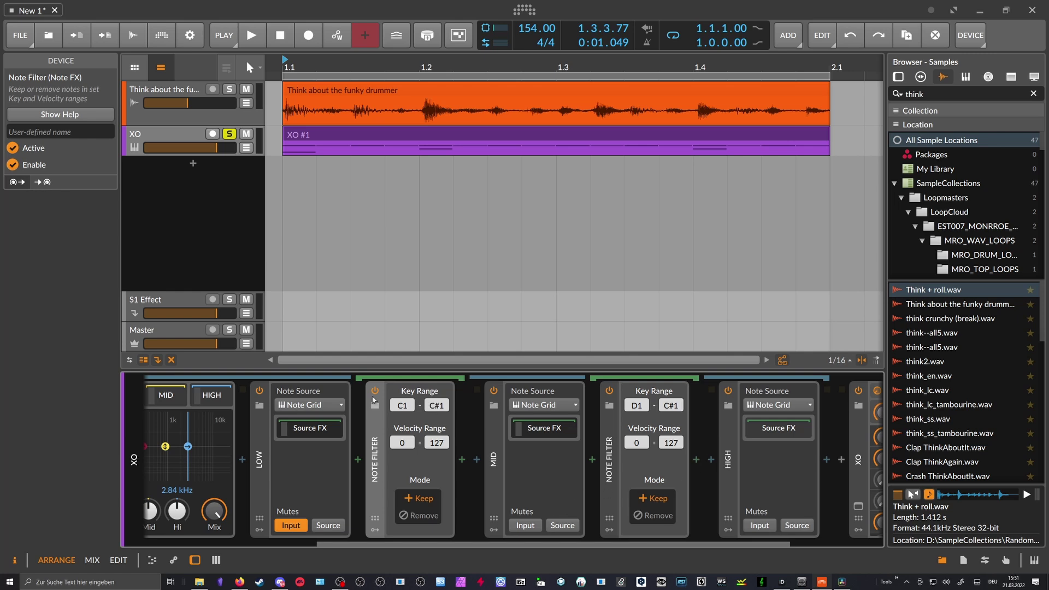
Step: Copy a Note Filter behind the High receiver and set its key range to E1 through F1
left_click_drag(458, 543, 490, 544)
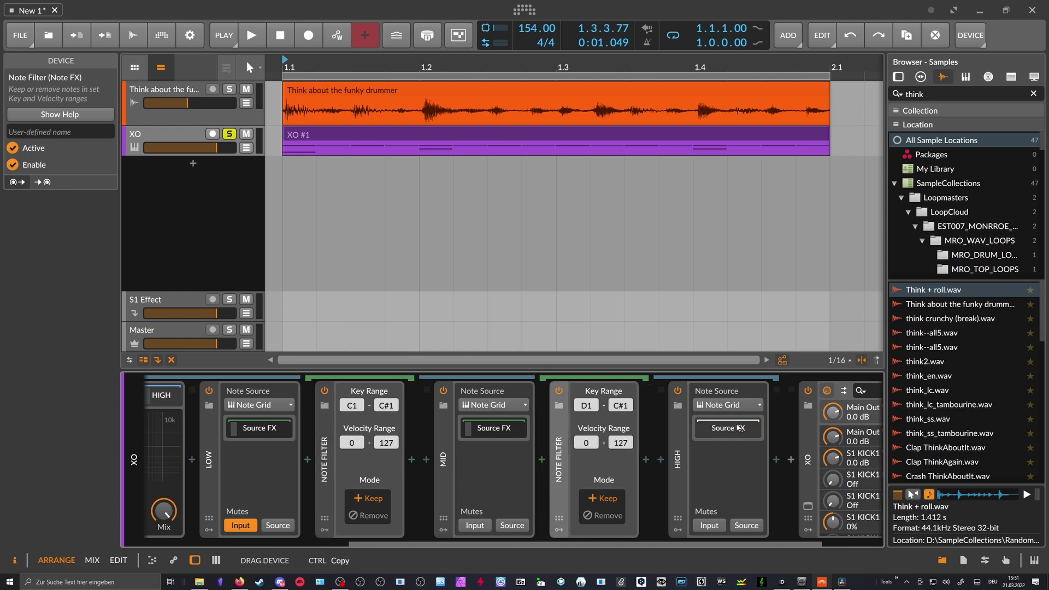
left_click_drag(737, 424, 740, 429)
left_click_drag(594, 544, 703, 544)
left_click_drag(633, 405, 667, 399)
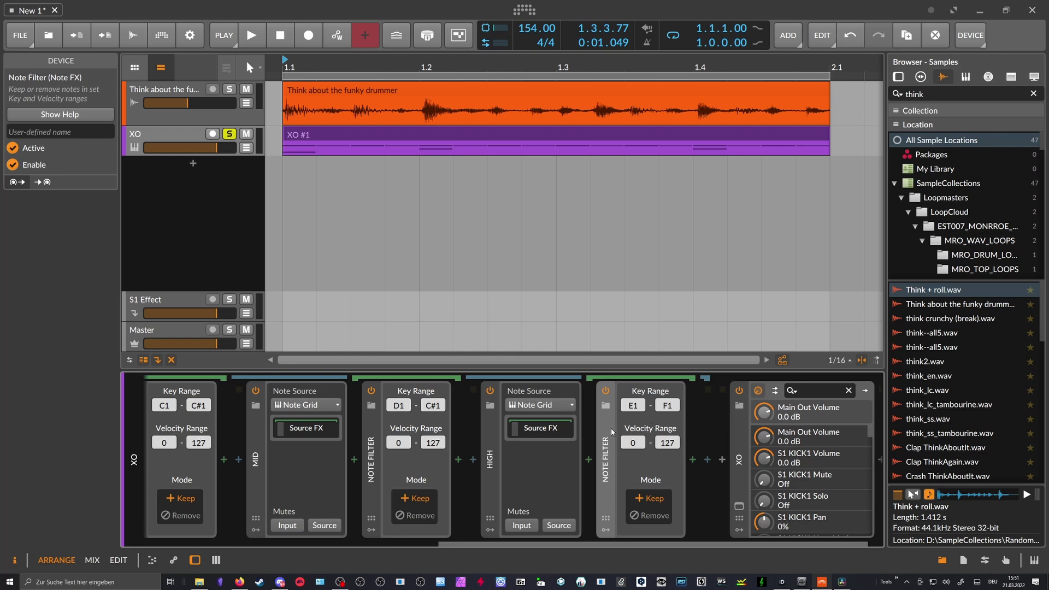
Step: Delete the Note Filter between the Mid and High receivers
scroll(382, 432, "left", 2)
key("Delete")
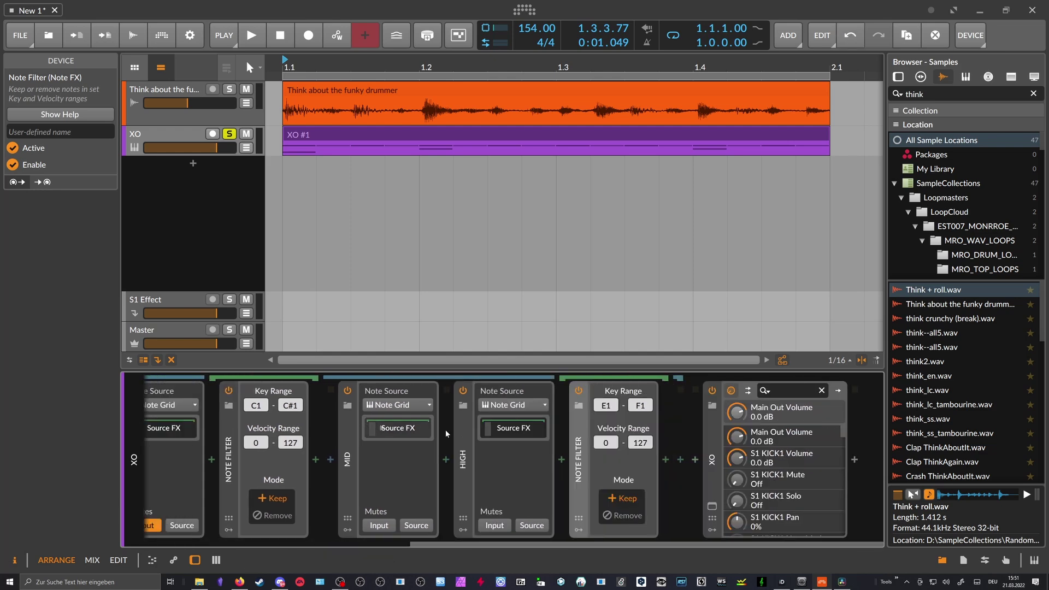
Step: Review the C1 and D1 notes in the XO #1 clip and select the whole row of E1 notes
double_click(314, 135)
left_click(289, 408)
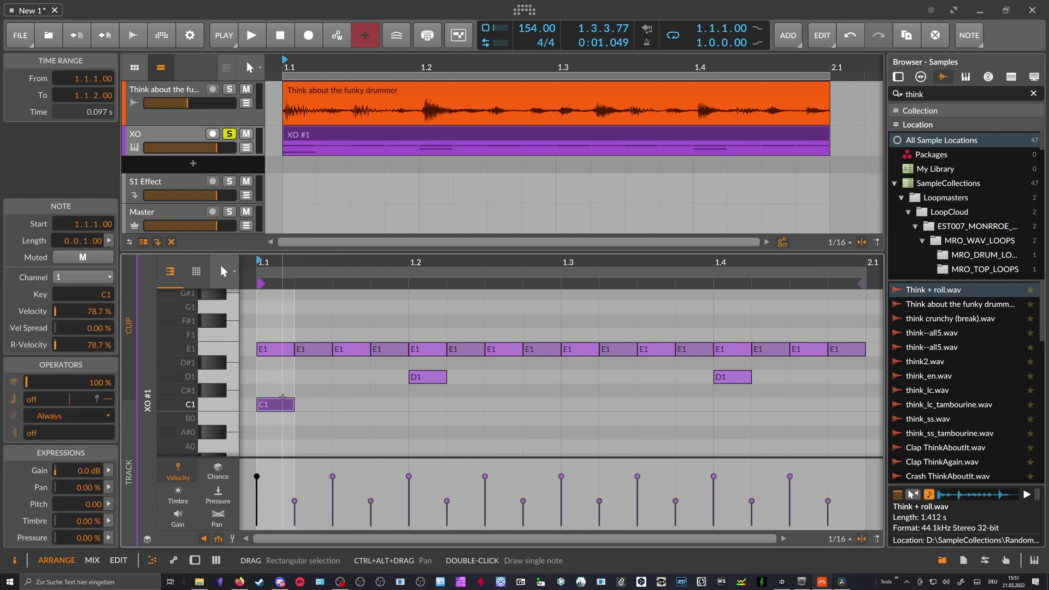
left_click(332, 377)
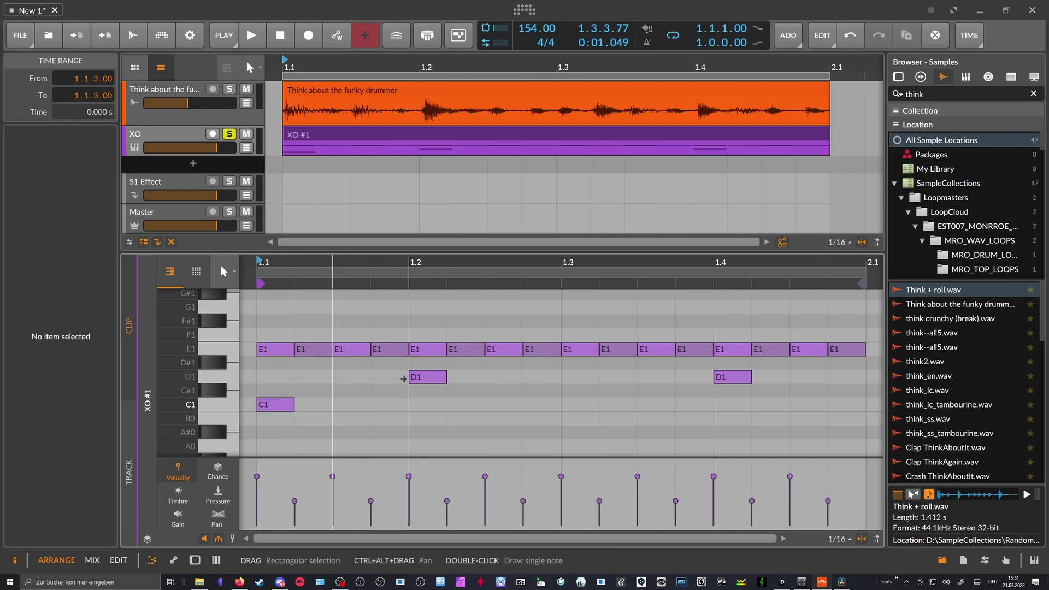
left_click_drag(264, 324, 876, 342)
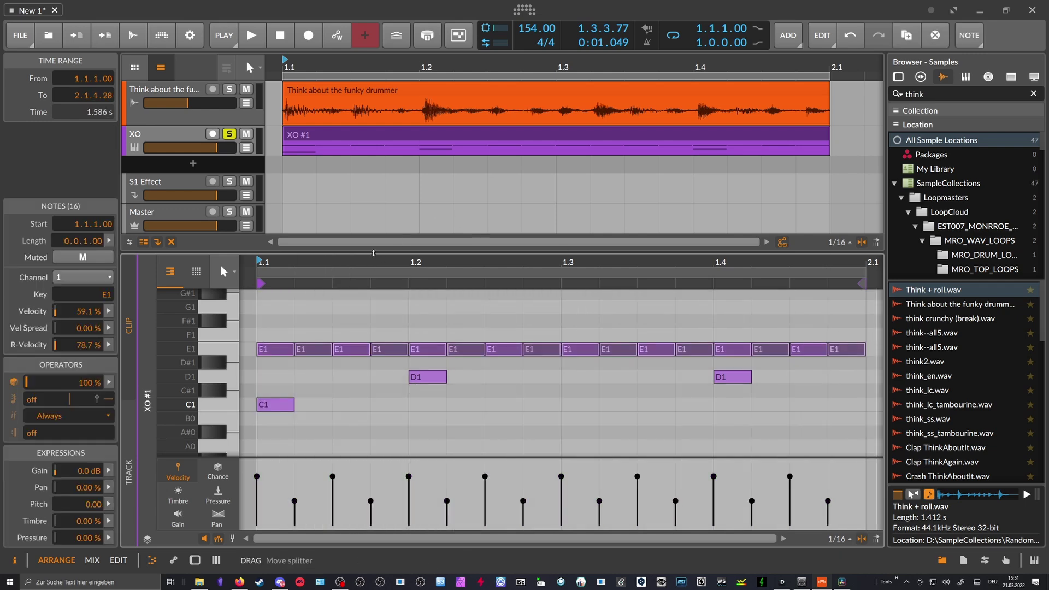
Step: Start playback and show the mid band's chain of the Multiband FX-3 on the XO track
key("space")
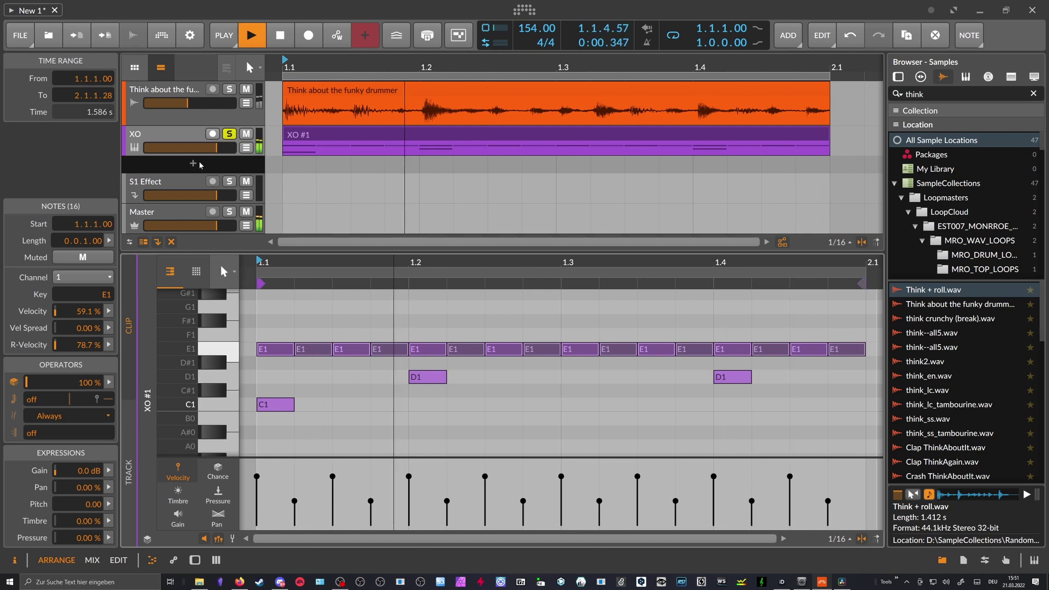
double_click(182, 136)
left_click(437, 394)
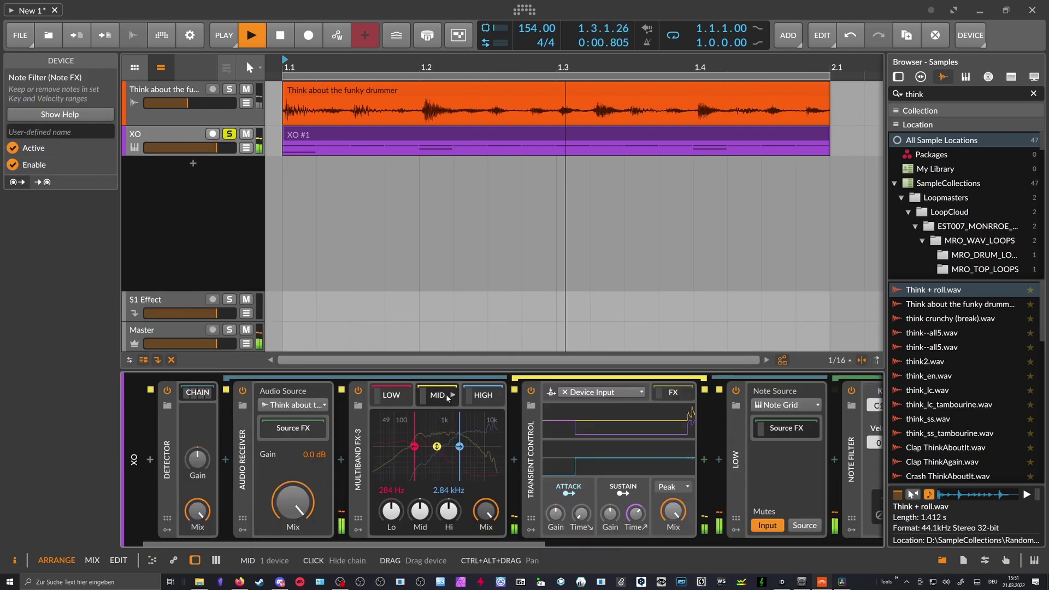
Step: Set the highest key of the Low receiver's Note Filter to D1 and look through the high band's chain
left_click_drag(525, 544, 659, 544)
left_click_drag(668, 404, 668, 398)
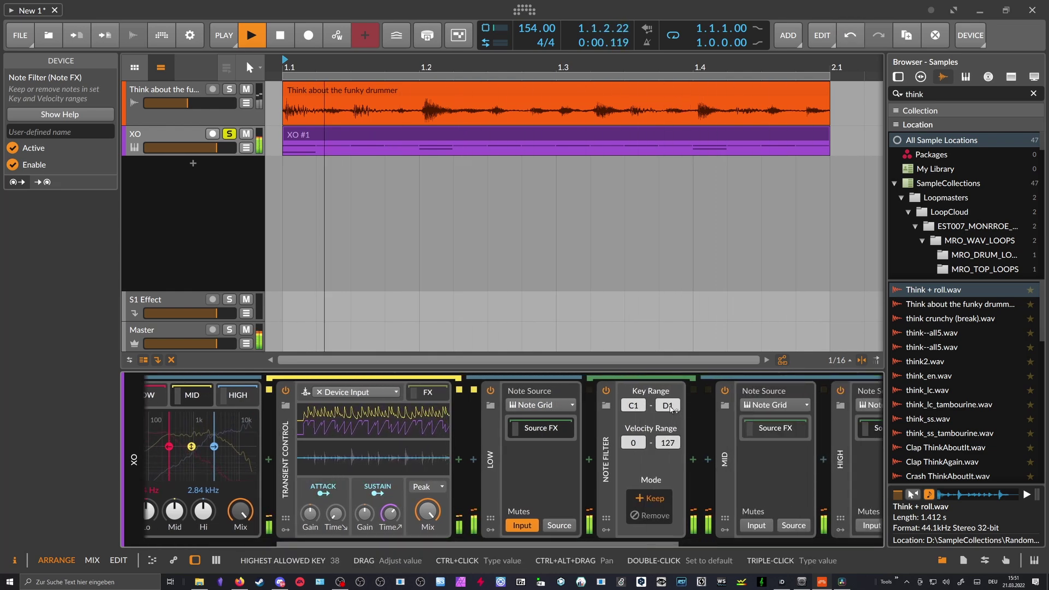
left_click(541, 428)
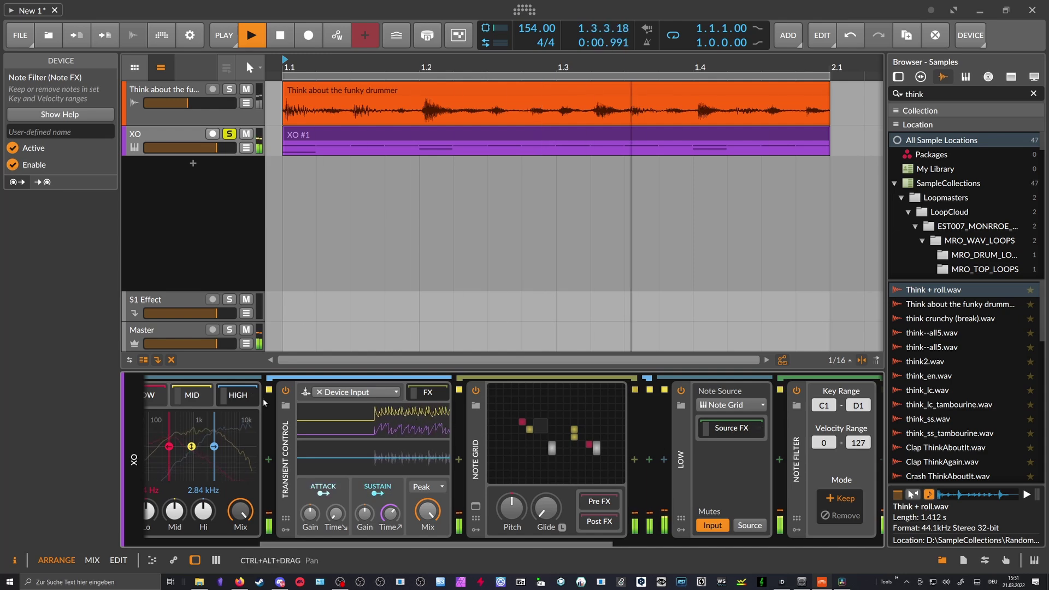
left_click(732, 429)
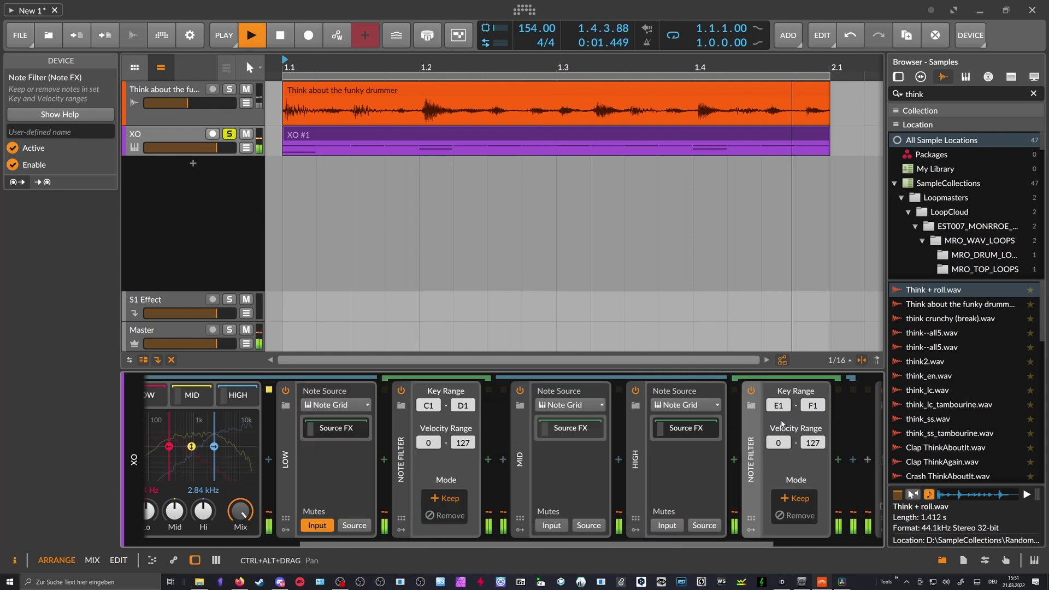
Step: Put a Note Filter back between the Mid and High receivers with D1 as its lowest key
left_click_drag(778, 405, 779, 405)
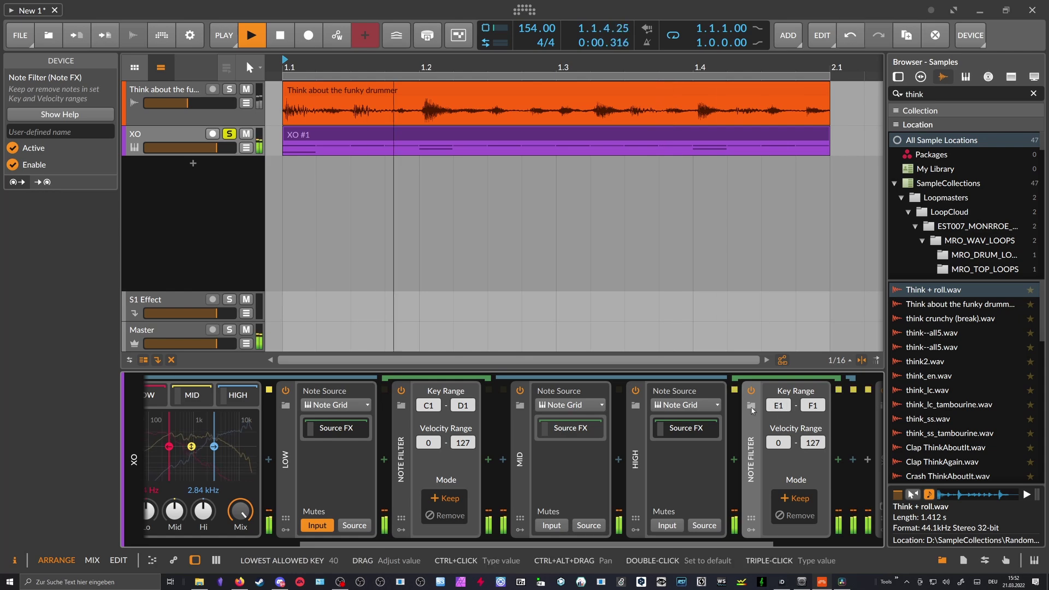
left_click(582, 429)
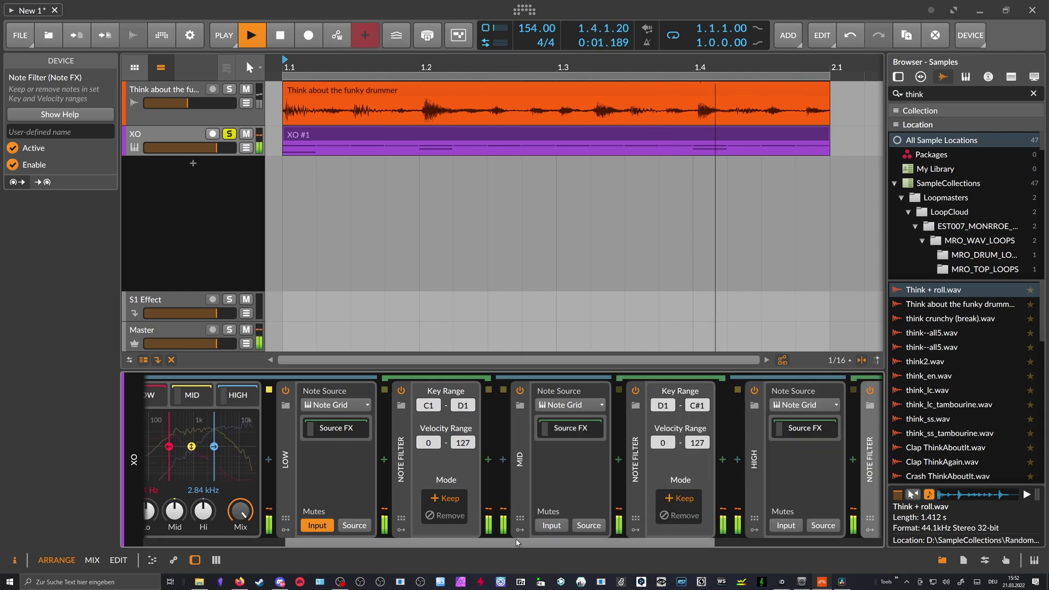
scroll(668, 416, "right", 5)
Step: Set the highest key to D#1 on the Mid receiver's Note Filter and to C#1 on the Low receiver's
left_click(660, 405)
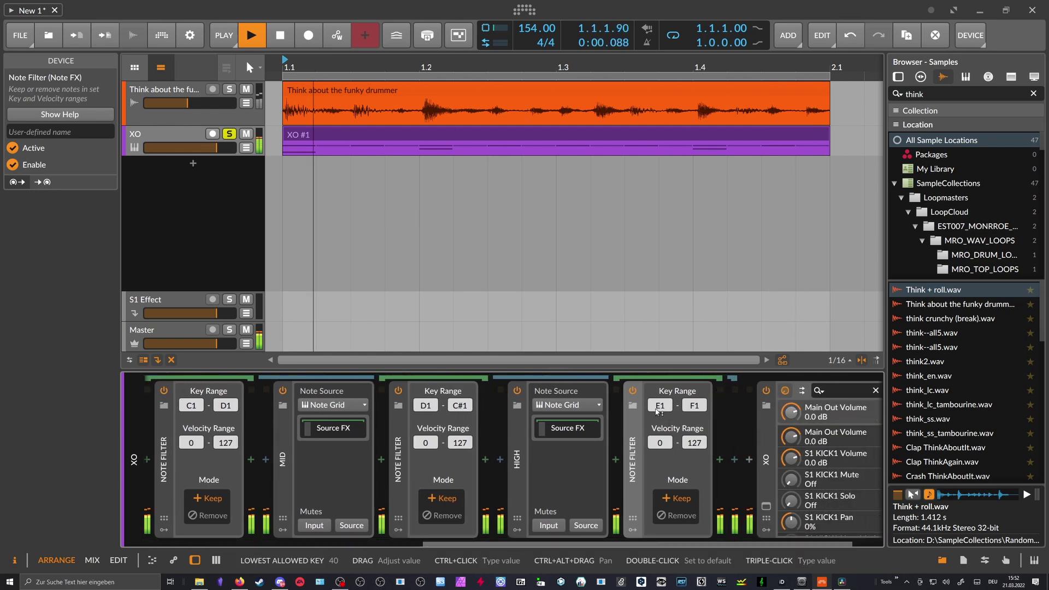
left_click_drag(459, 405, 460, 397)
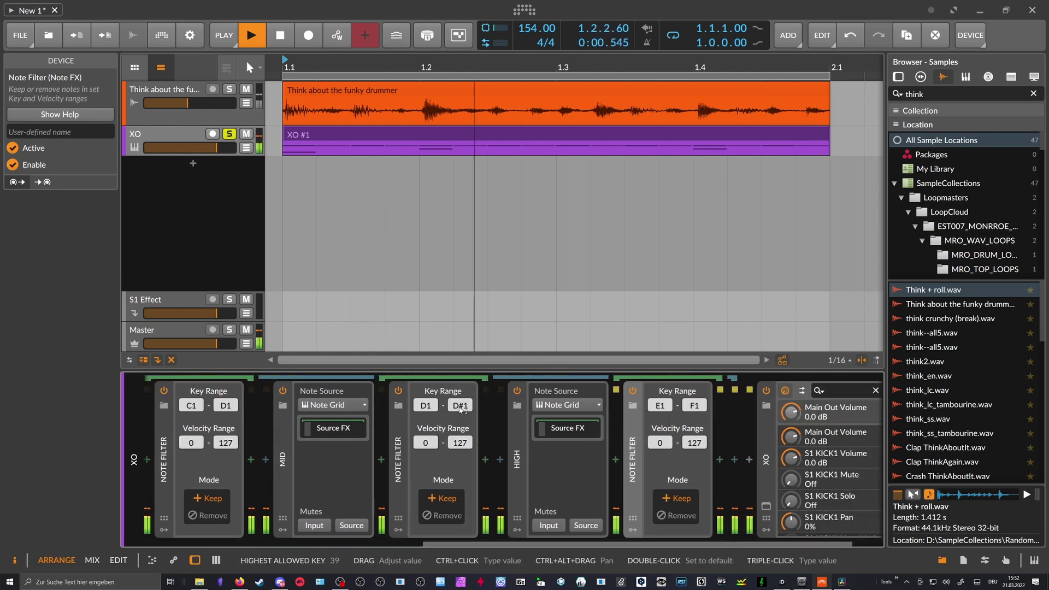
left_click_drag(226, 405, 226, 409)
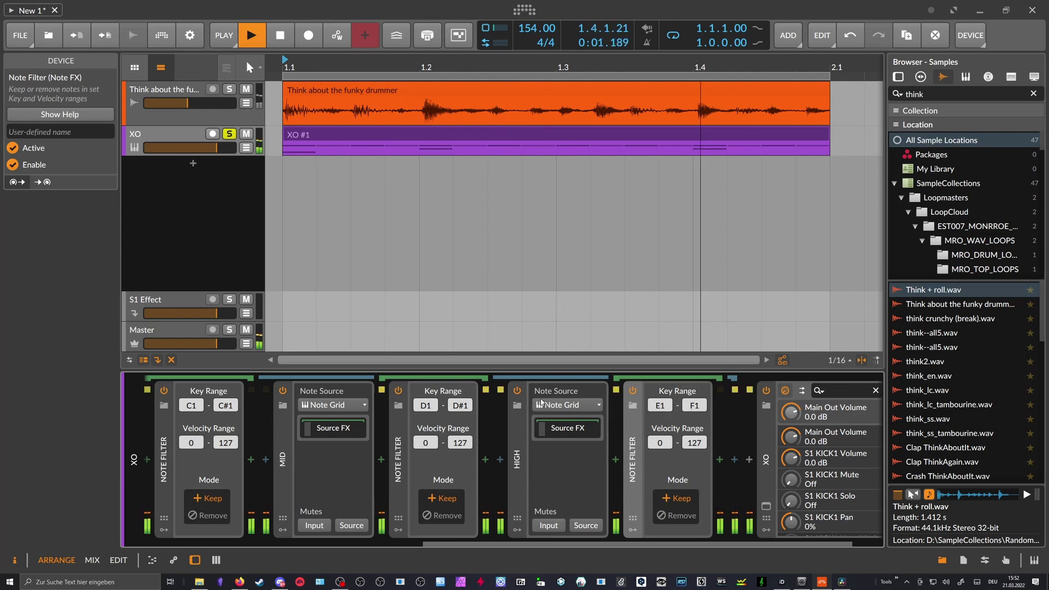
left_click_drag(511, 543, 228, 537)
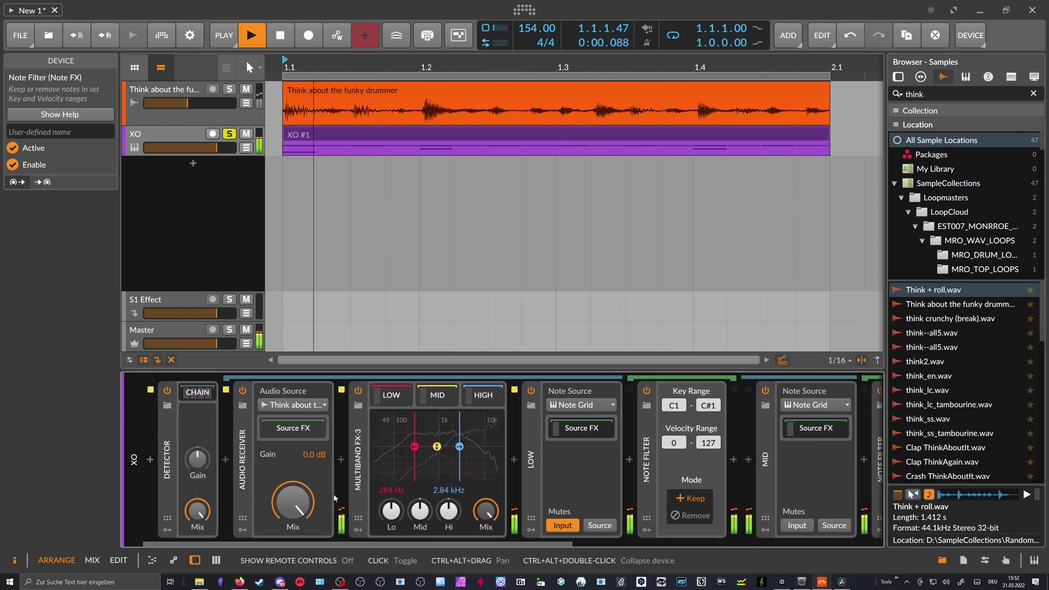
Step: Open XO's Sample Combiner and switch the kick 1, closed hi-hat and open hi-hat to similar samples during playback
left_click(204, 395)
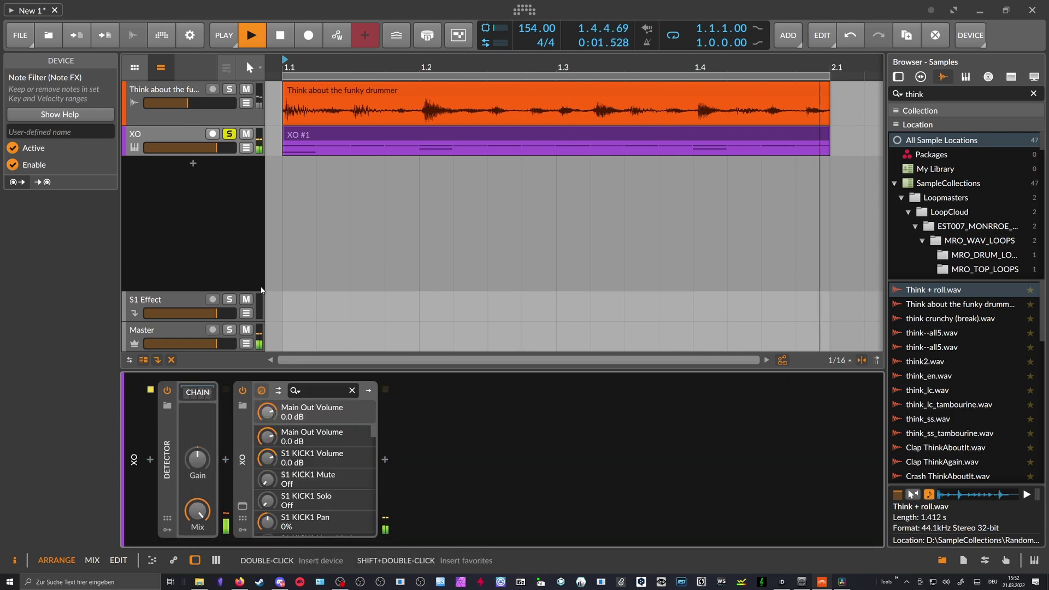
left_click(203, 137)
key("space")
left_click(242, 506)
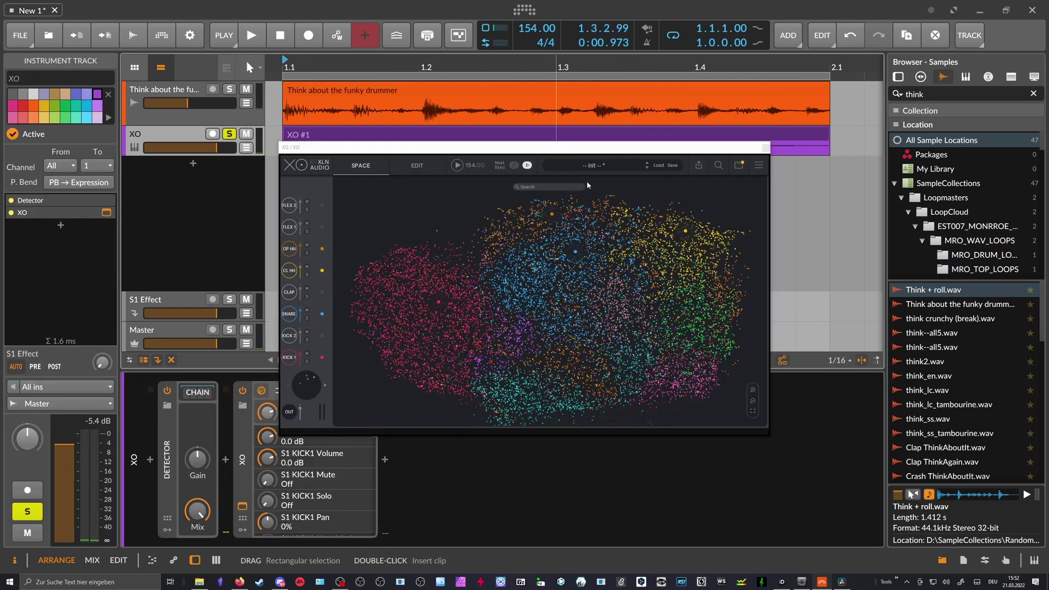
left_click(407, 171)
left_click(601, 182)
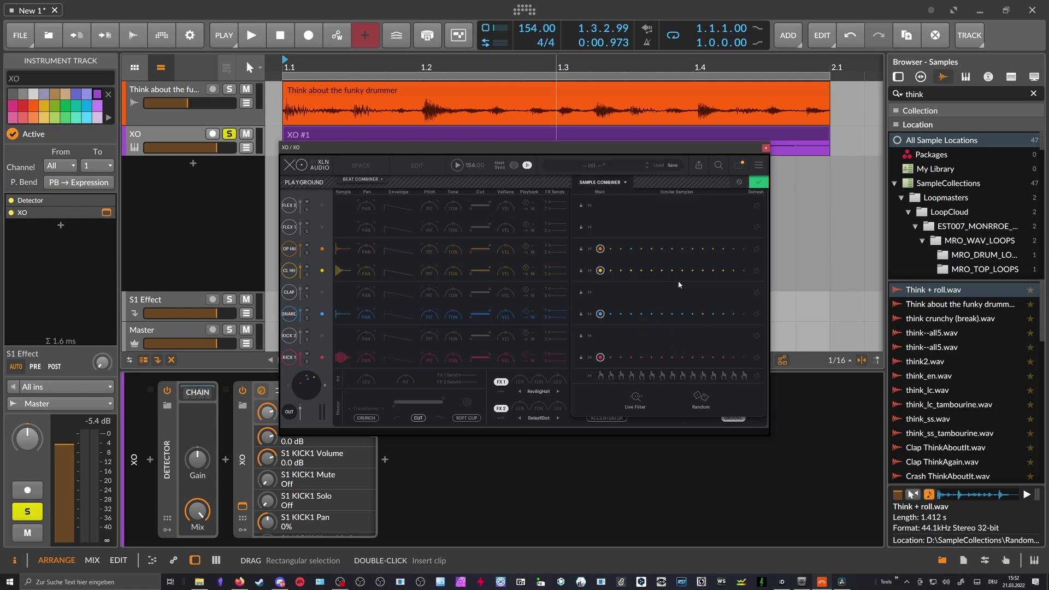
key("space")
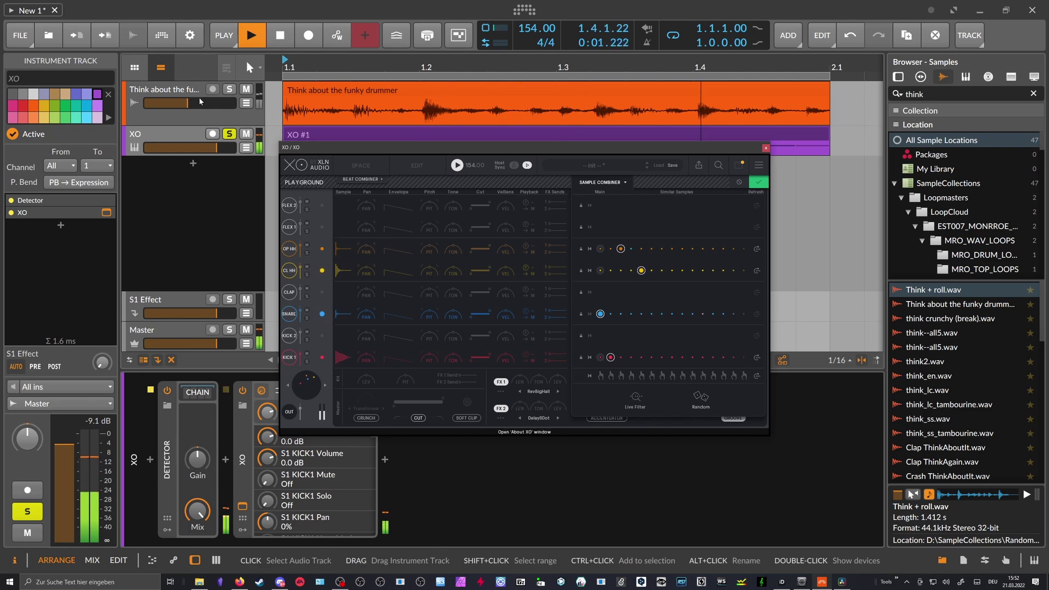
Step: Solo the drum loop track alongside XO and lower its volume slightly, finishing with the XO window closed and playback stopped
left_click(230, 90)
left_click_drag(193, 103, 181, 103)
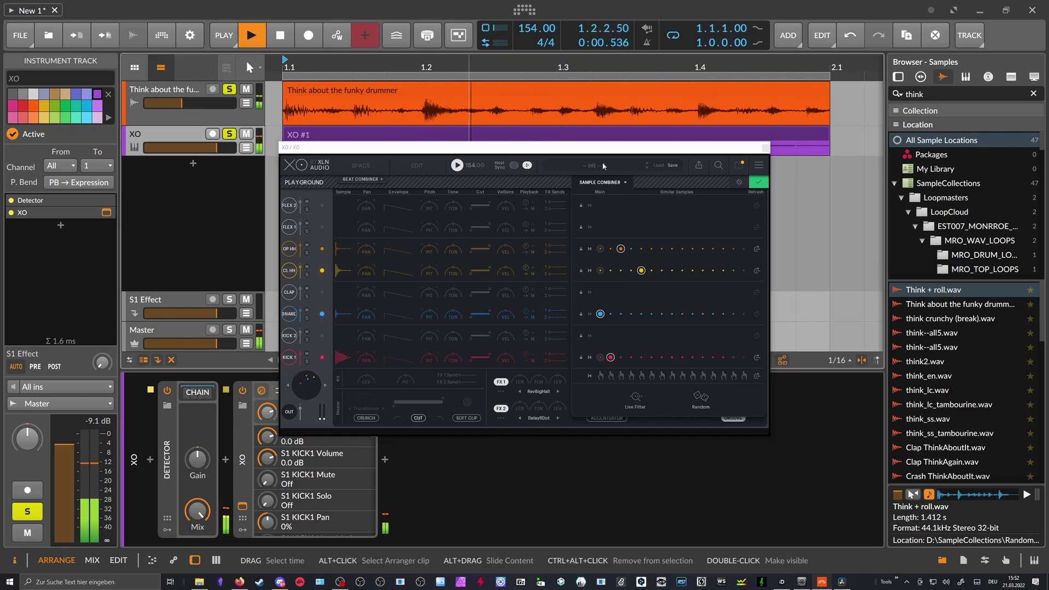
left_click(765, 147)
key("space")
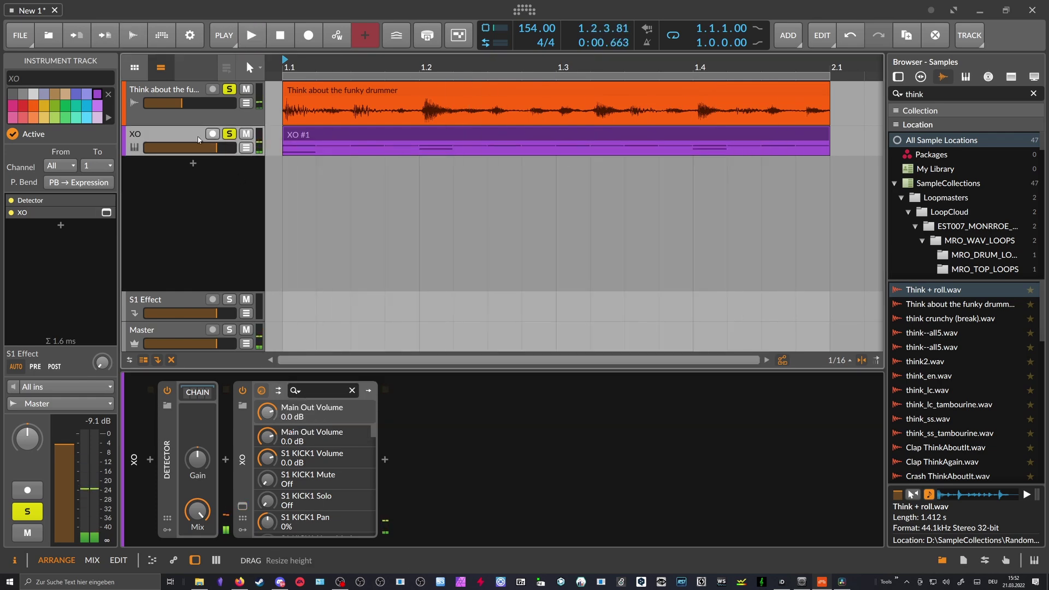
Step: Show the low band's chain in the XO track's Detector and insert PEEL between the Audio Receiver and Multiband FX-3
double_click(196, 136)
left_click(196, 392)
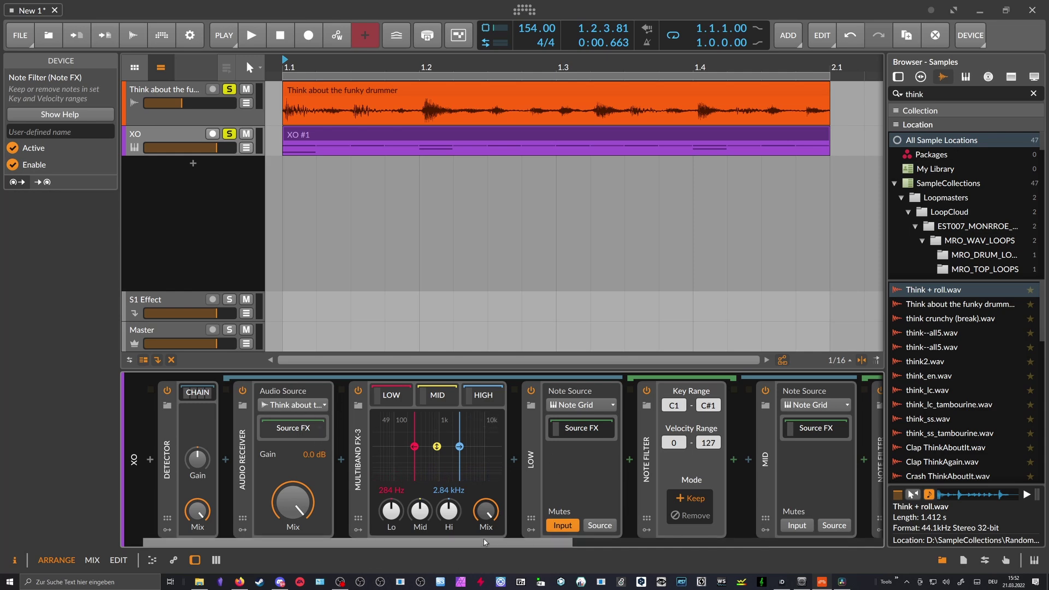
left_click(393, 399)
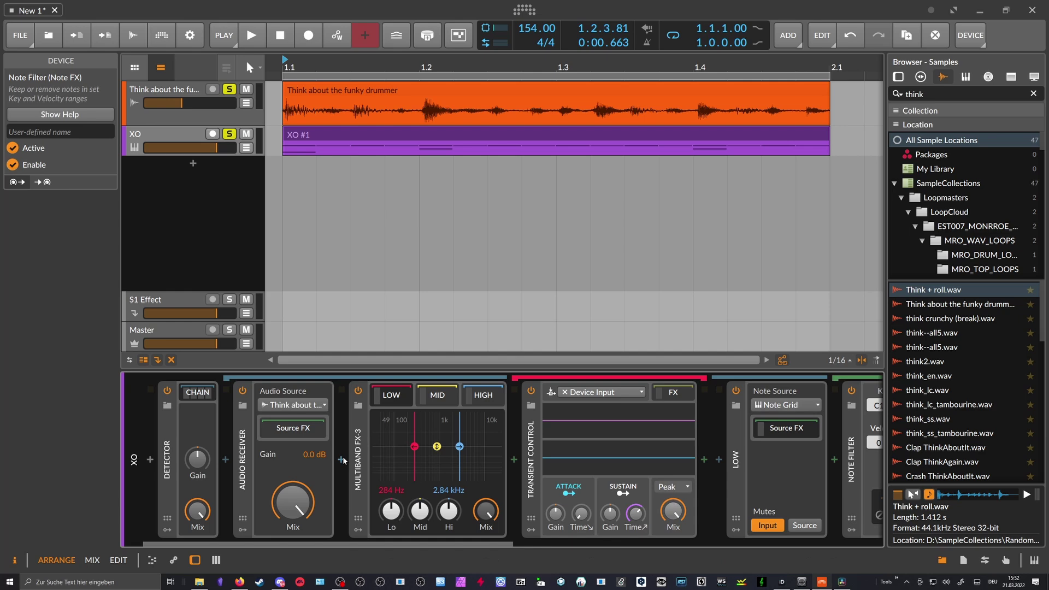
left_click(340, 459)
type("peel")
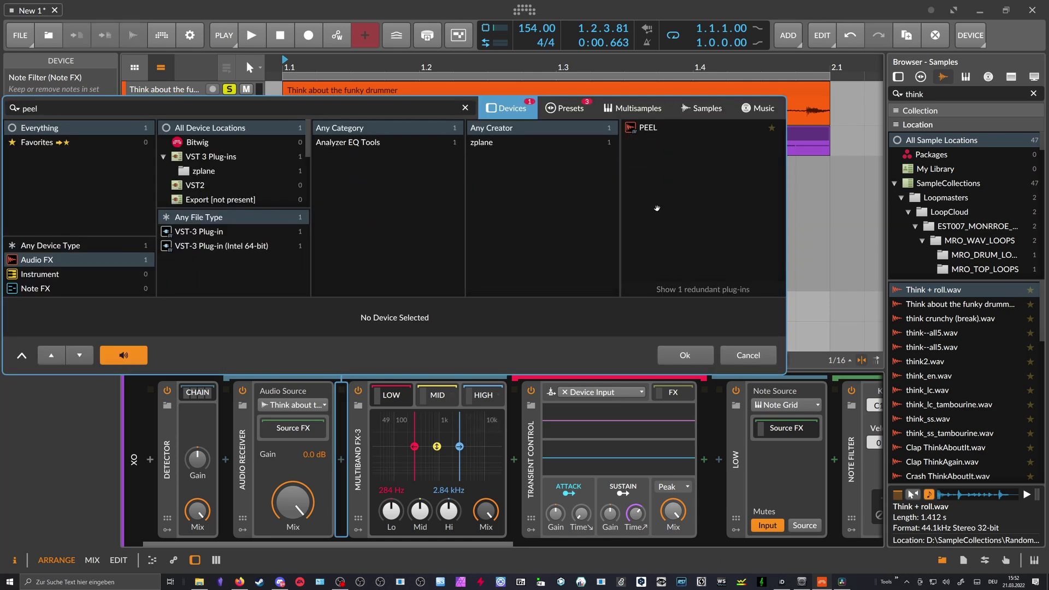
double_click(649, 129)
Step: Set a full-width frequency selection in PEEL and move it to about 121–296 Hz during playback
left_click_drag(480, 168, 428, 159)
left_click_drag(373, 276, 578, 295)
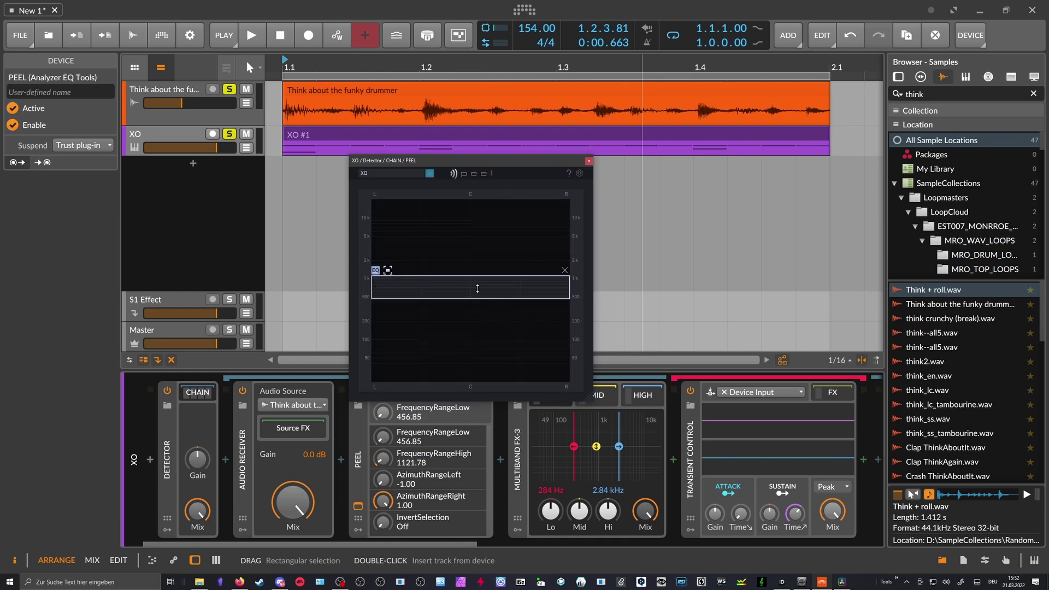
key("space")
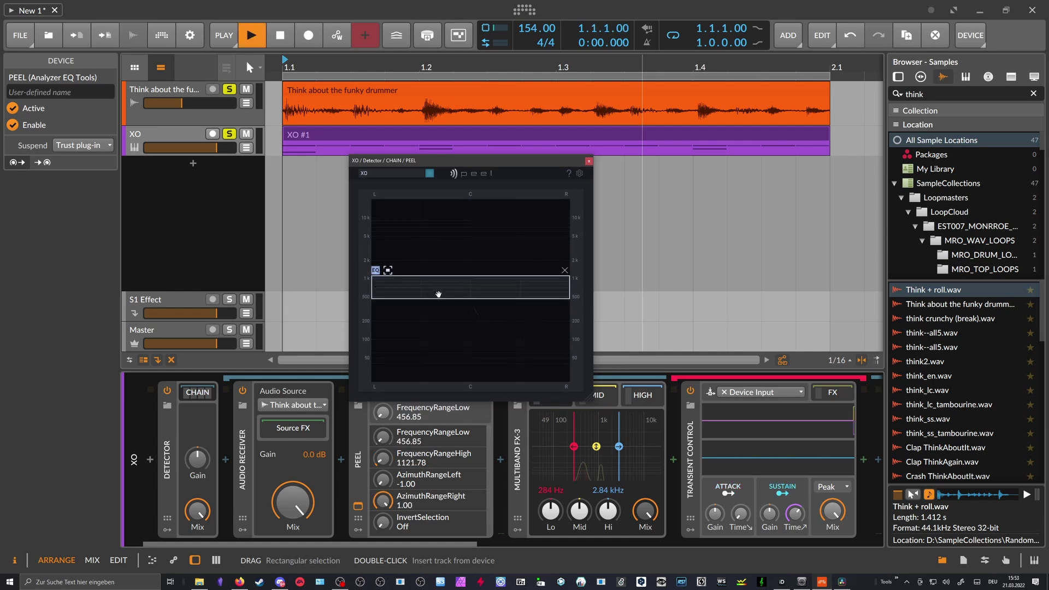
left_click_drag(438, 294, 462, 325)
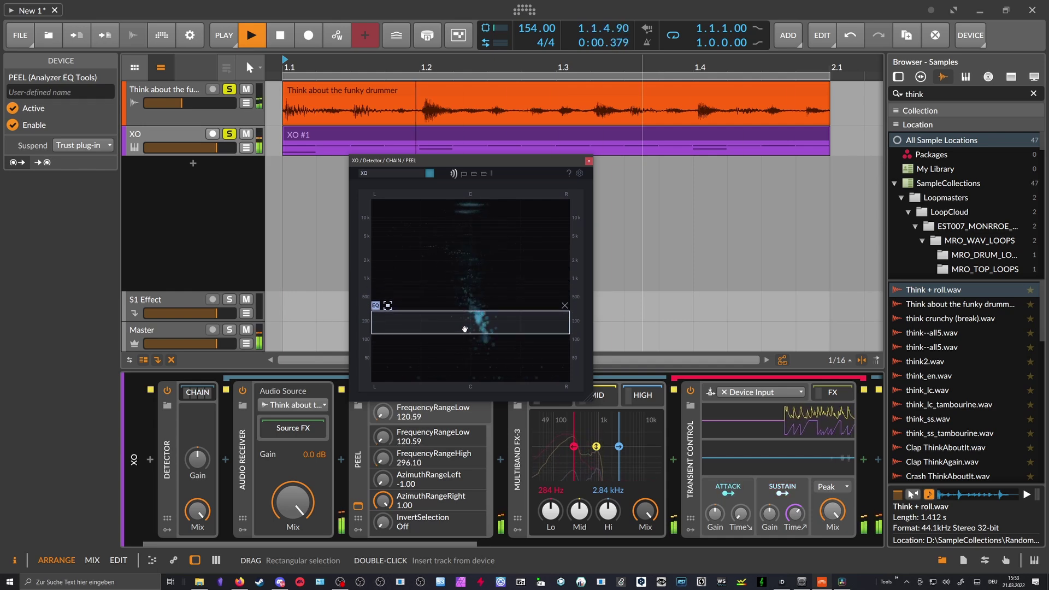
key("space")
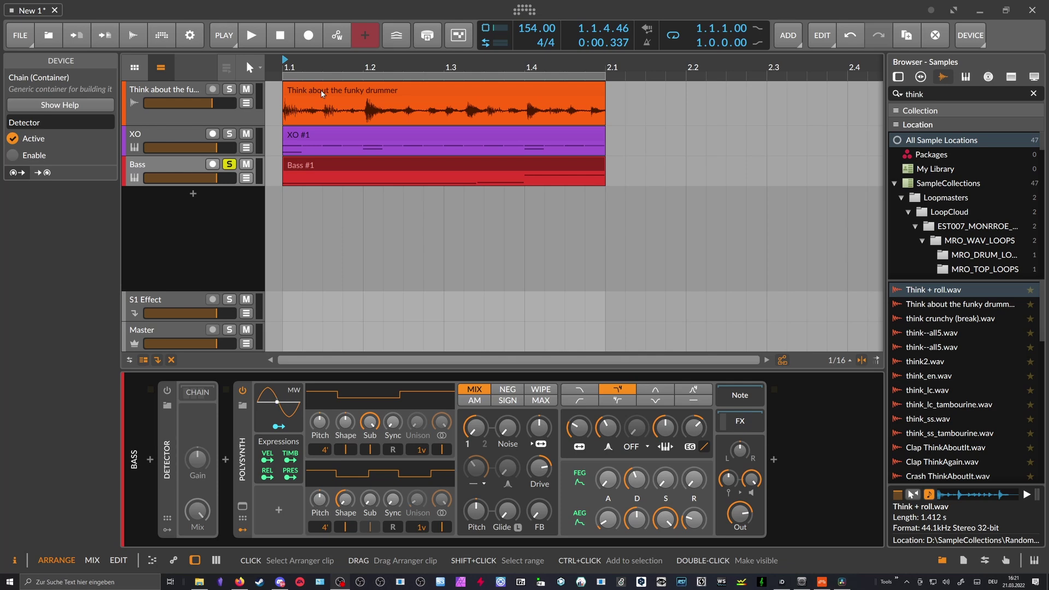
Step: Examine the notes of the Bass clip and of the XO clip
double_click(316, 163)
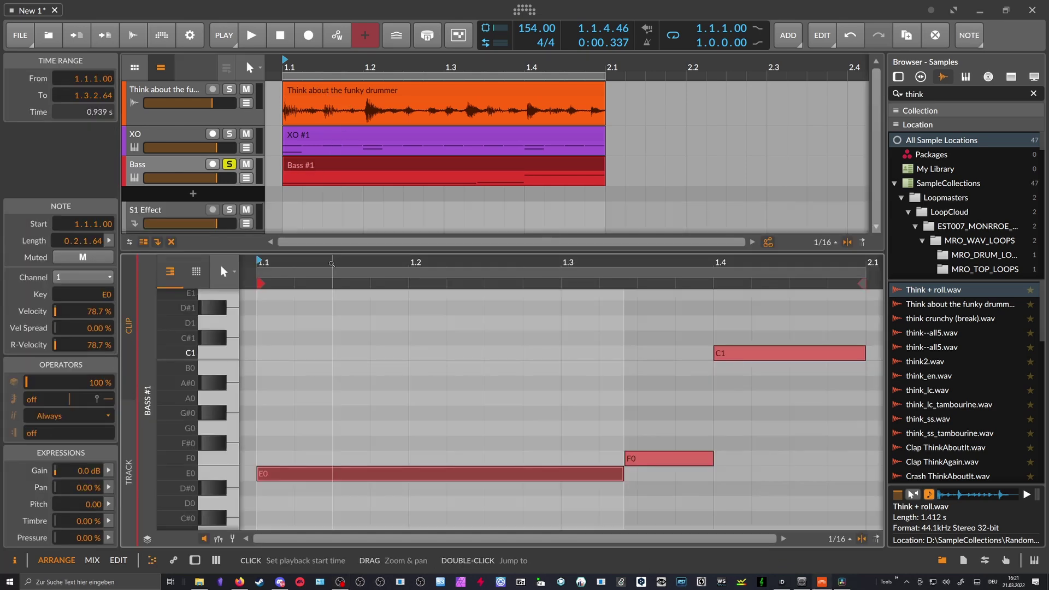
left_click_drag(331, 264, 332, 241)
left_click_drag(332, 323, 614, 517)
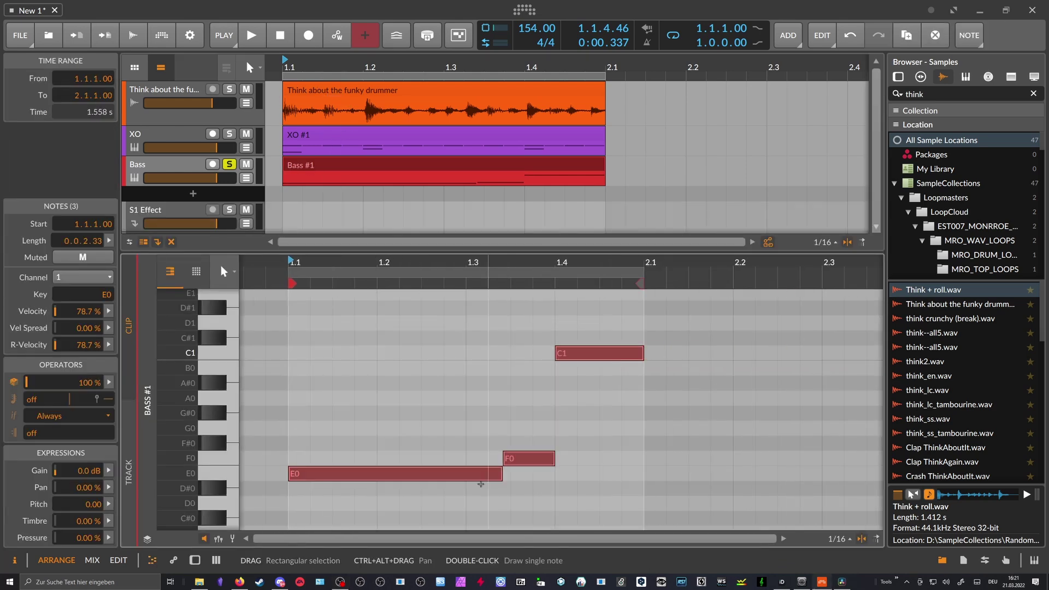
left_click(370, 139)
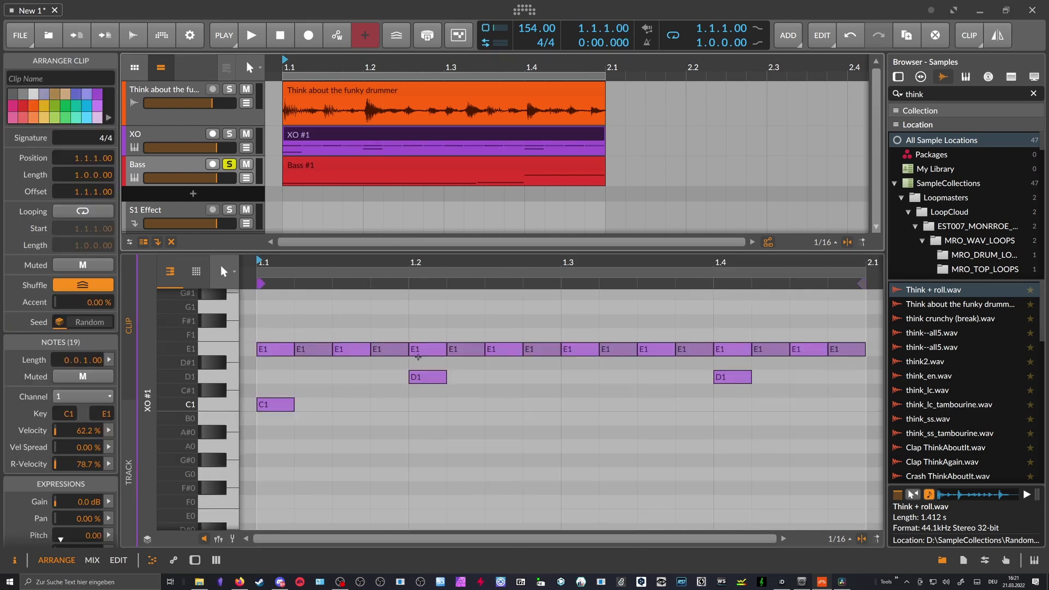
Step: Return to the Bass clip's notes and play the soloed bass line
double_click(197, 163)
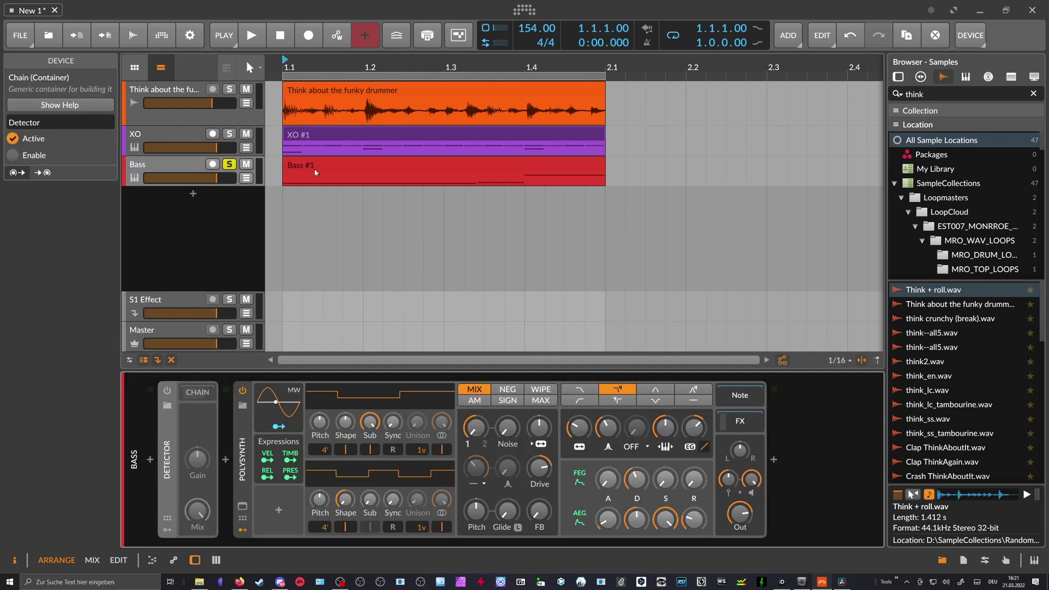
left_click(306, 168)
double_click(328, 165)
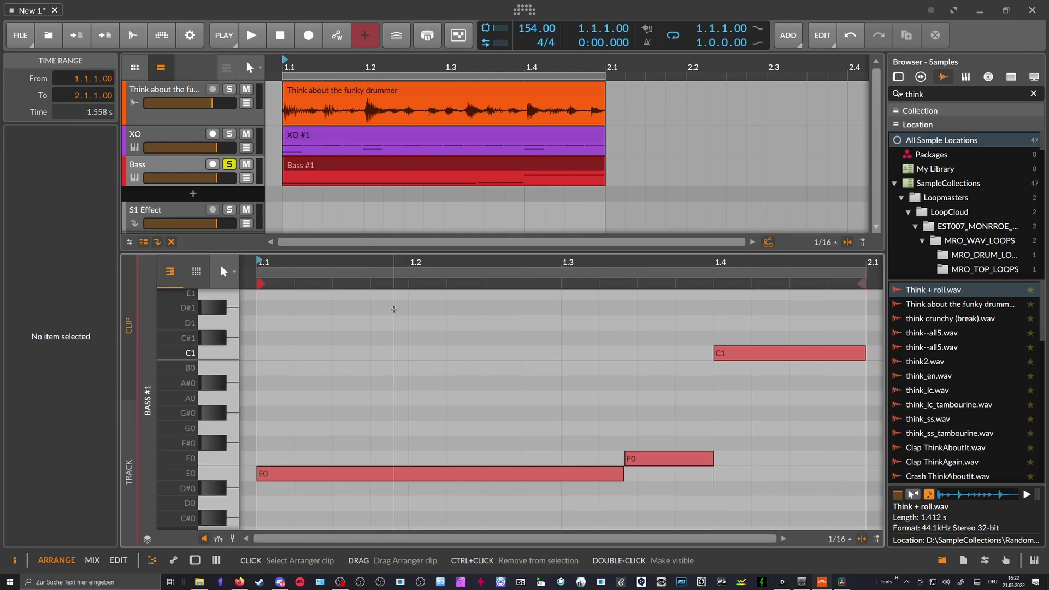
key("space")
left_click_drag(403, 273, 410, 263)
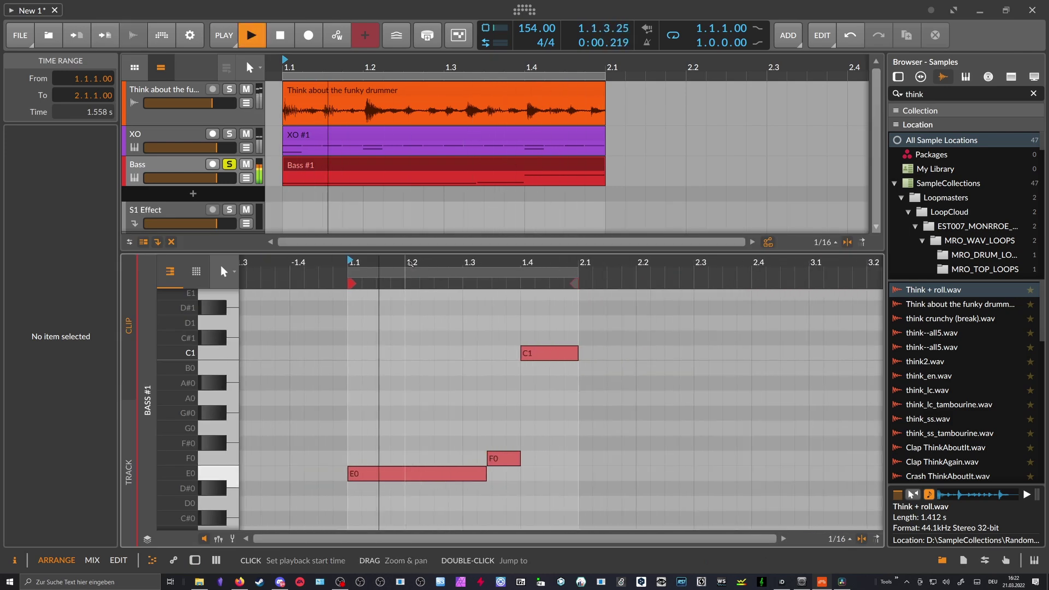
key("space")
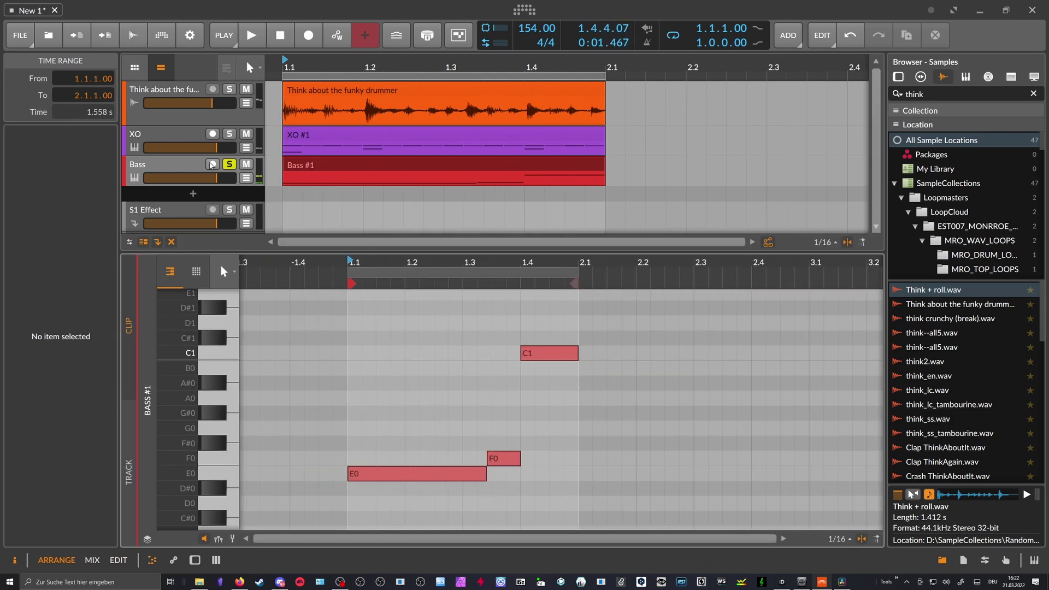
Step: Enable the Detector chain on the Bass track and play the bass line through it
key("d")
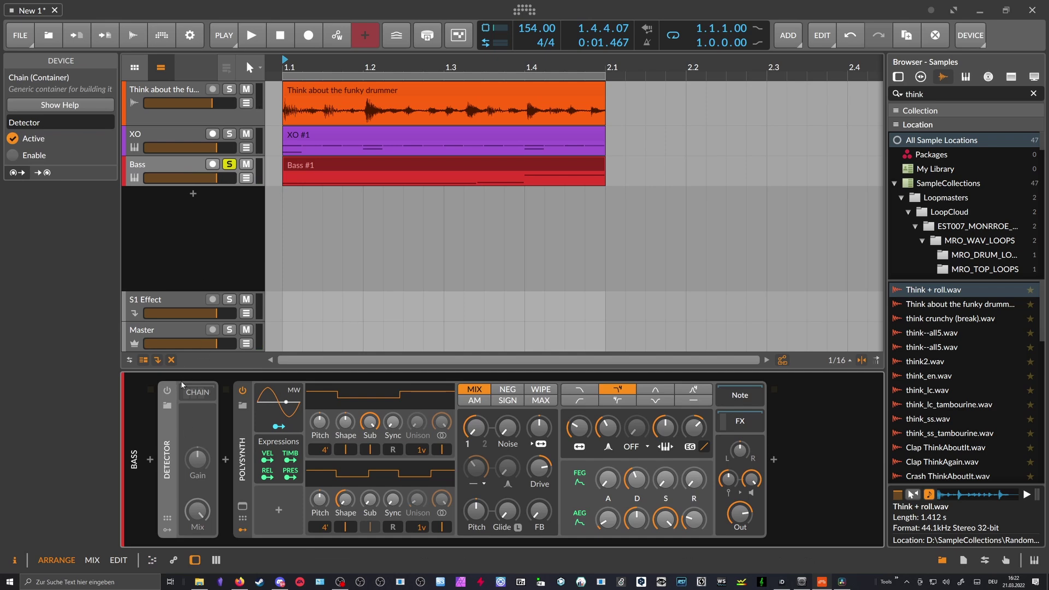
left_click(197, 393)
left_click(197, 393)
key("space")
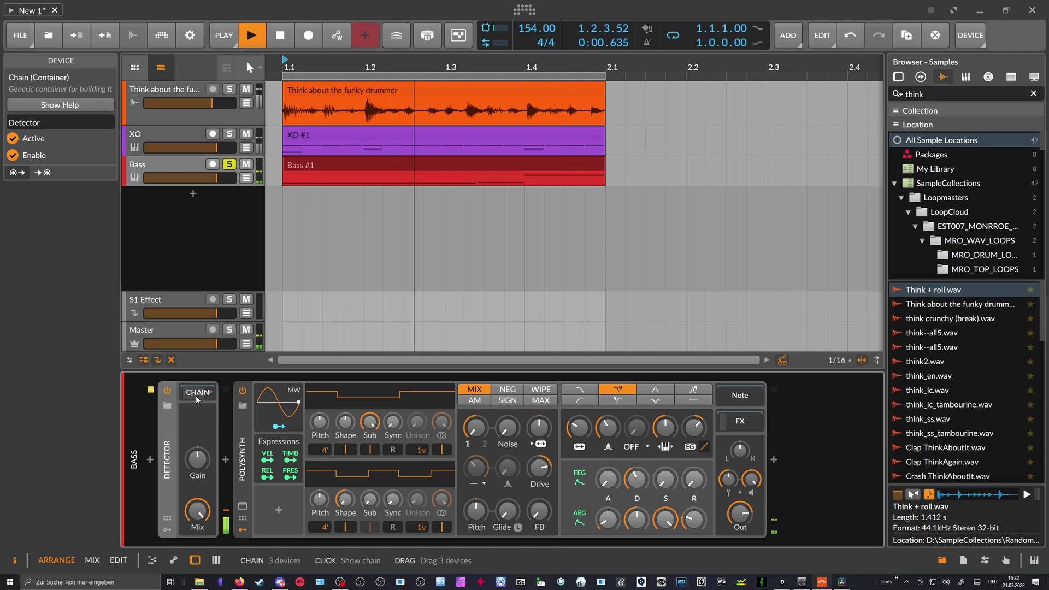
key("space")
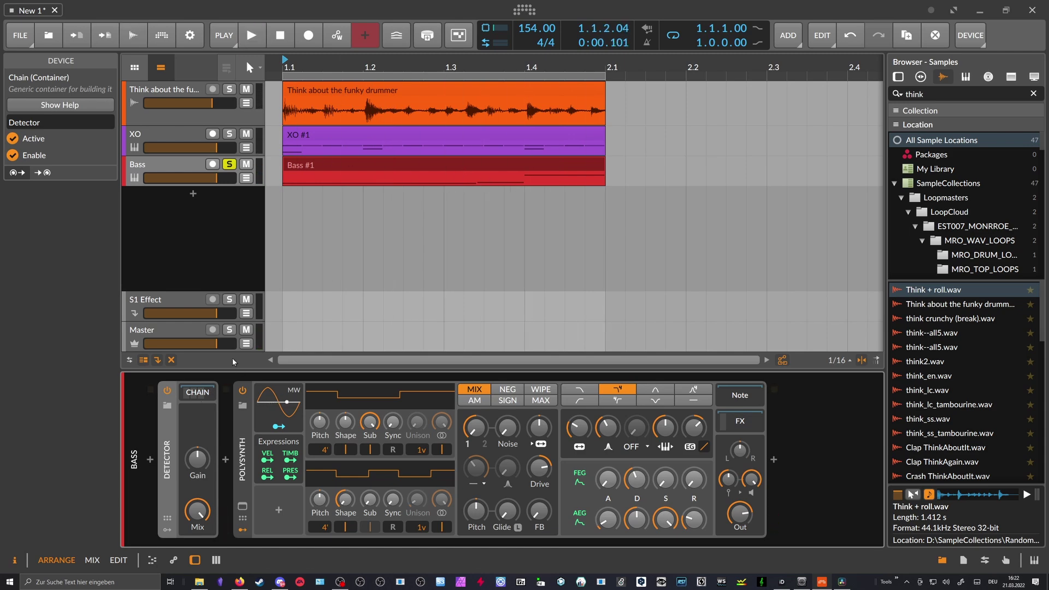
Step: Open the Note Grid in the Bass track's Detector chain full size and examine the Clock Quantize module's signals during playback
left_click(198, 392)
left_click(632, 437)
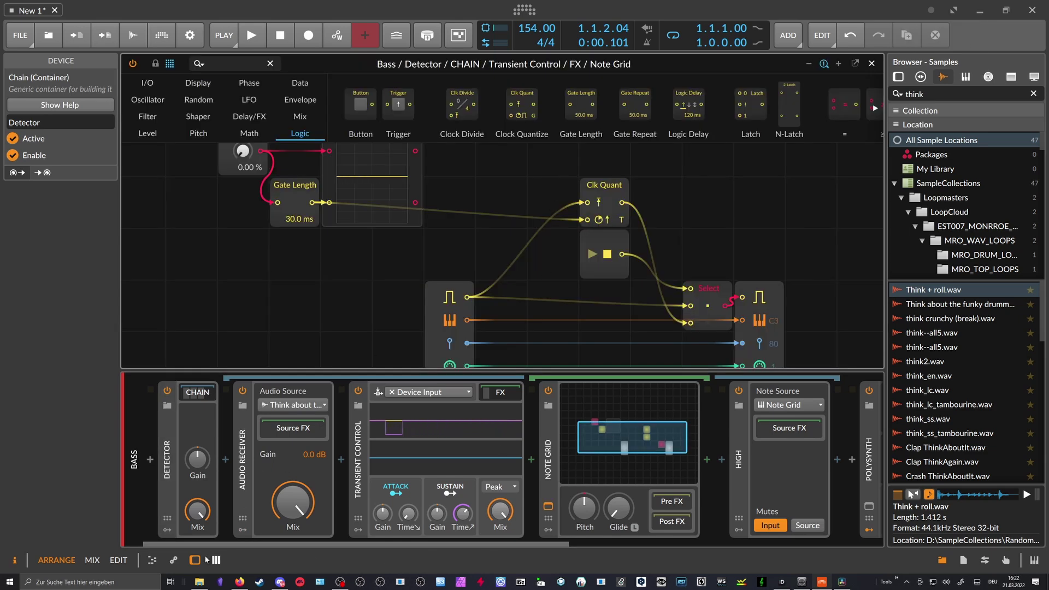
left_click(195, 560)
left_click_drag(564, 269, 545, 243)
left_click(518, 270)
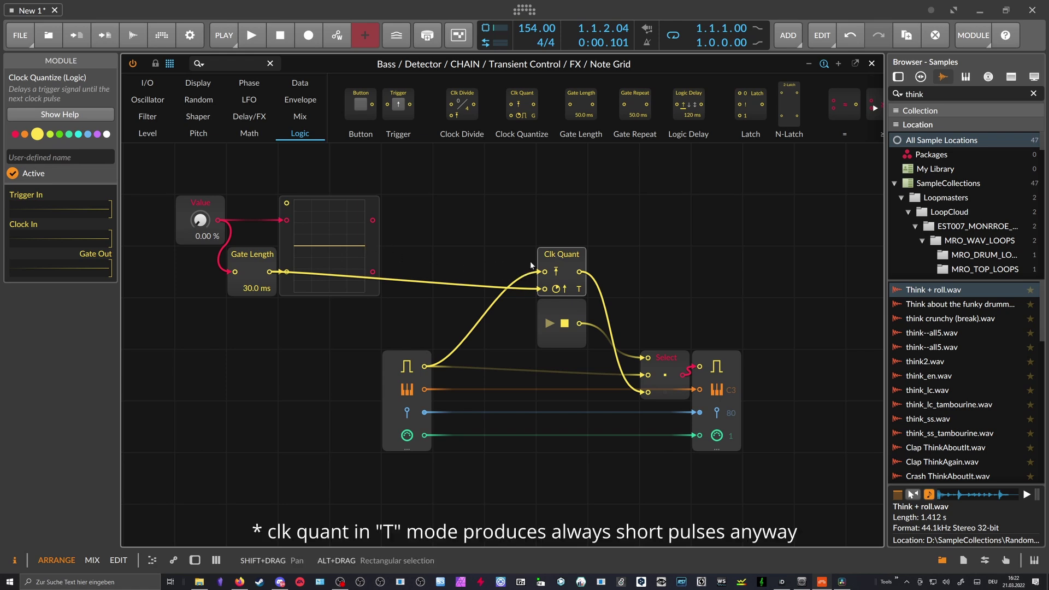
key("space")
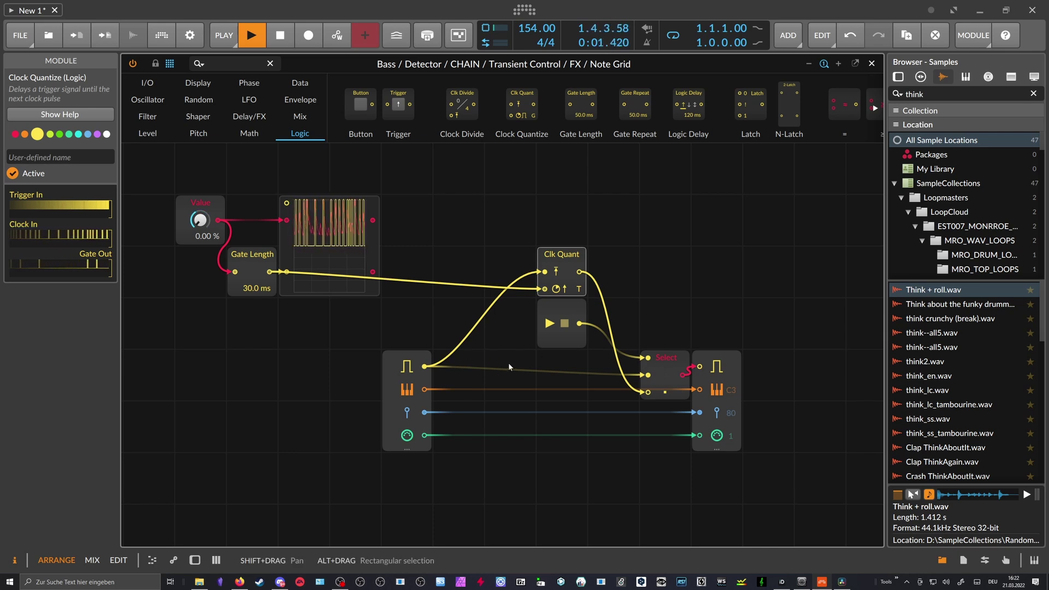
key("space")
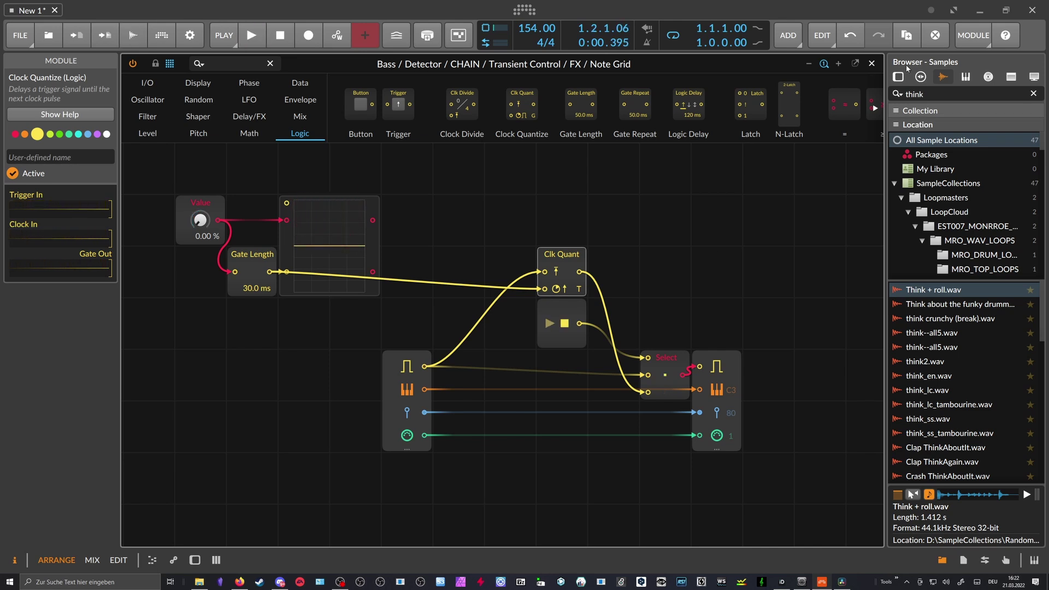
Step: Close the Note Grid and examine the length of the E0 note in the Bass clip
left_click(872, 64)
double_click(391, 166)
left_click_drag(366, 336, 306, 371)
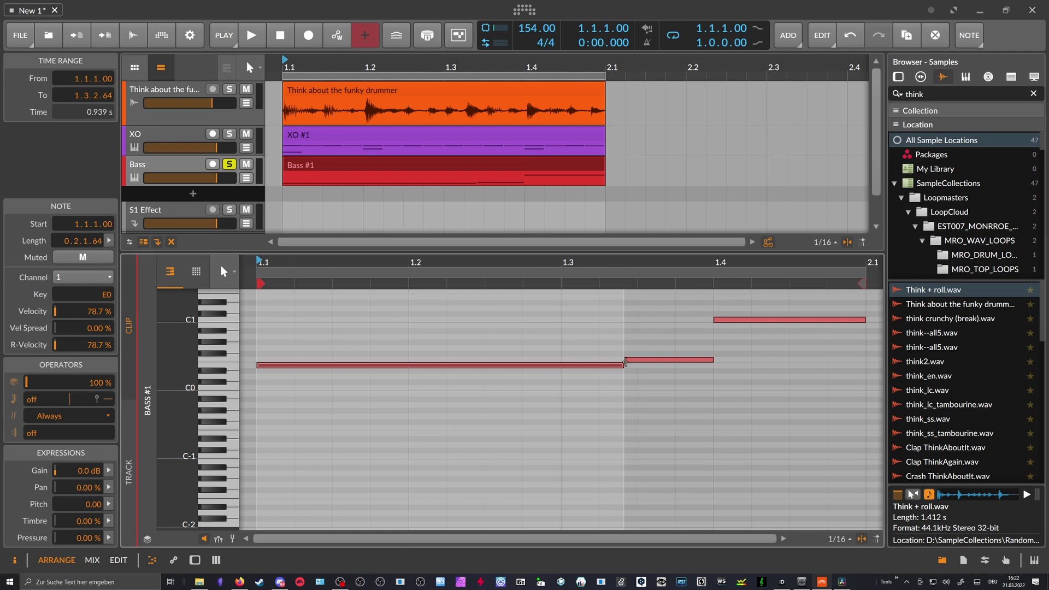
left_click(615, 365)
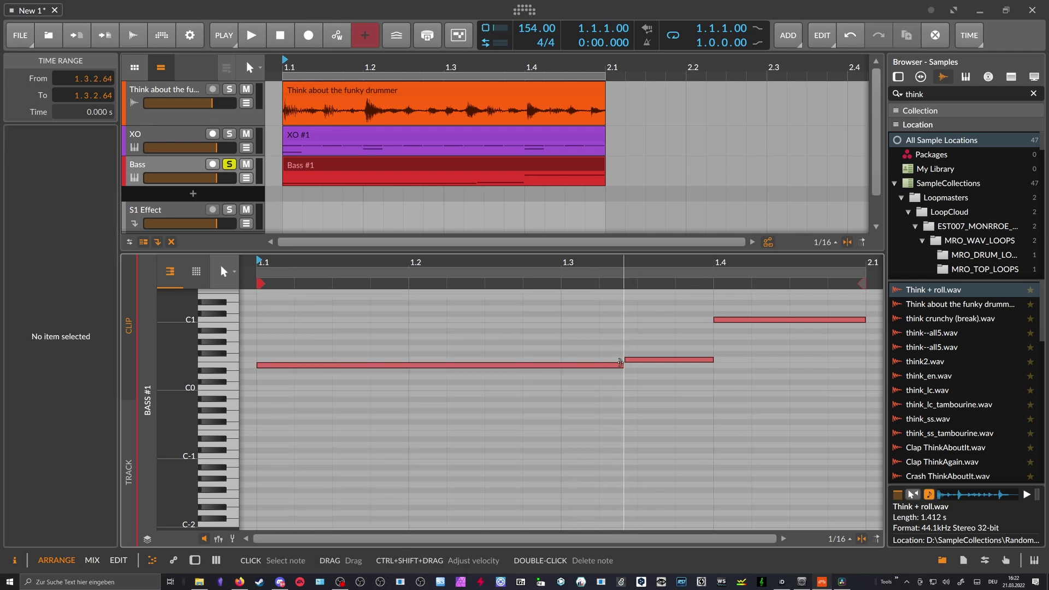
left_click(589, 365)
left_click_drag(613, 268, 613, 257)
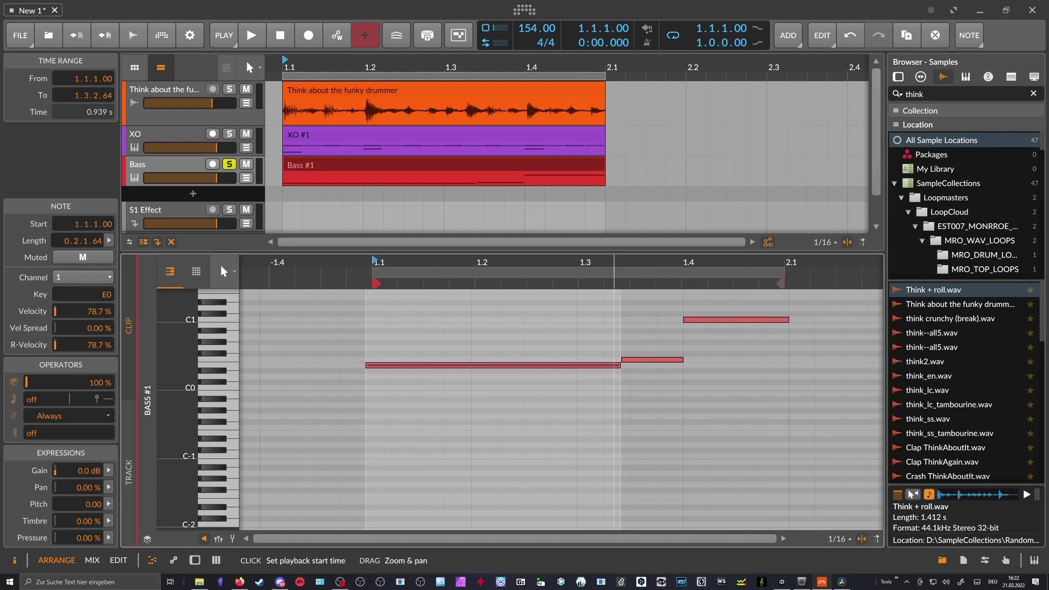
Step: Reopen the Bass track's Note Grid full size and move the Transport Playing module down beside the Select module, finishing with Clock Quantize selected
double_click(183, 169)
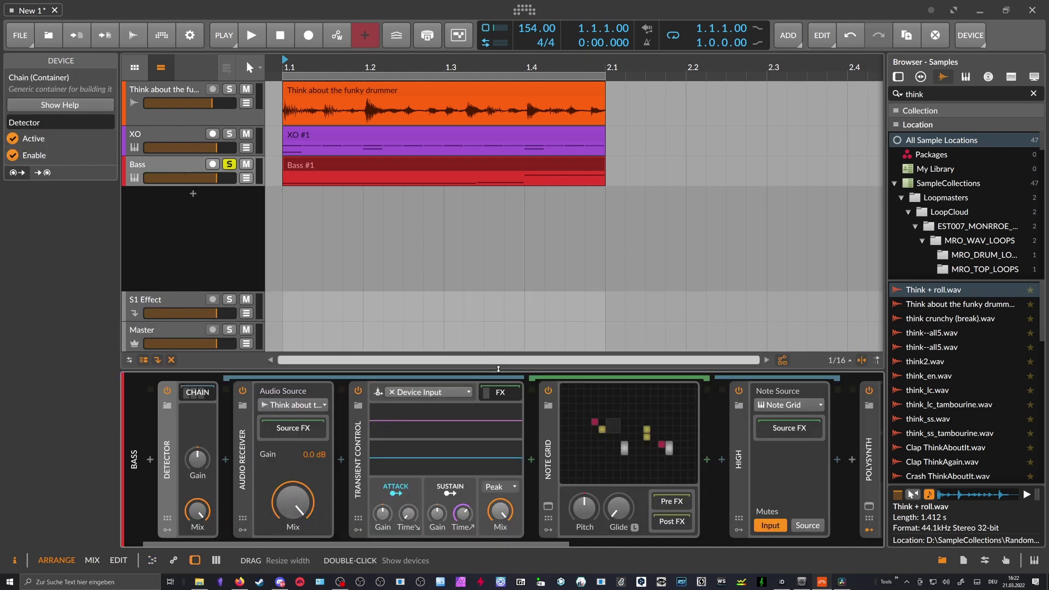
left_click(616, 436)
left_click_drag(523, 192, 469, 242)
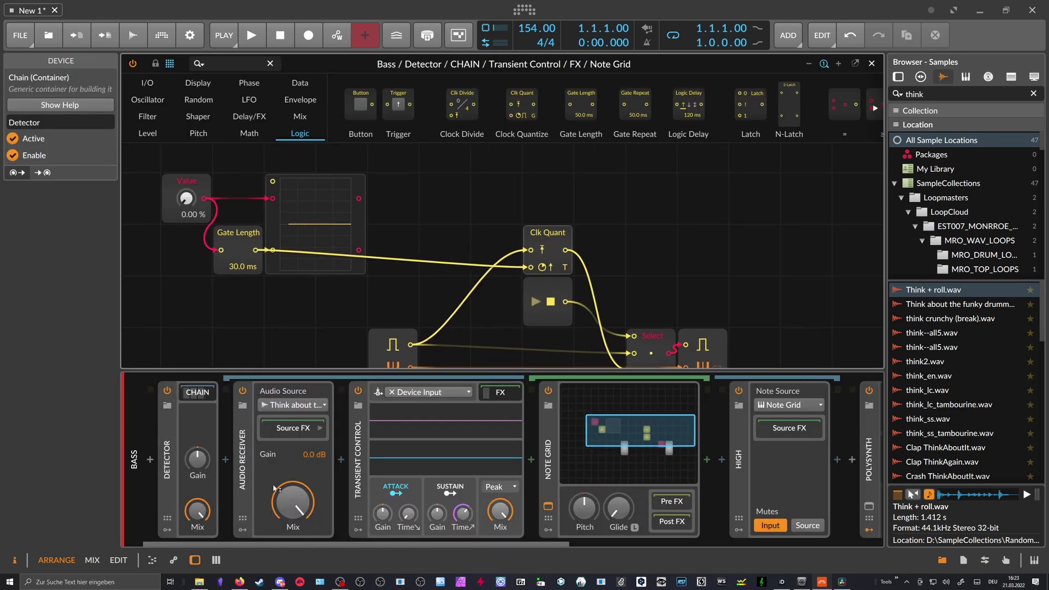
left_click(195, 560)
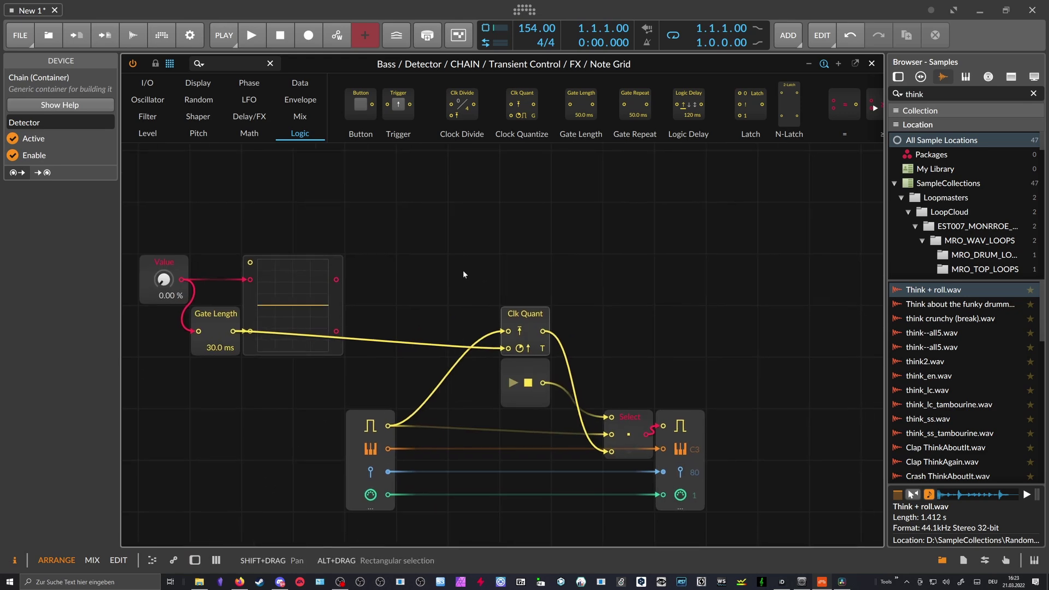
left_click(538, 382)
left_click_drag(538, 382, 538, 434)
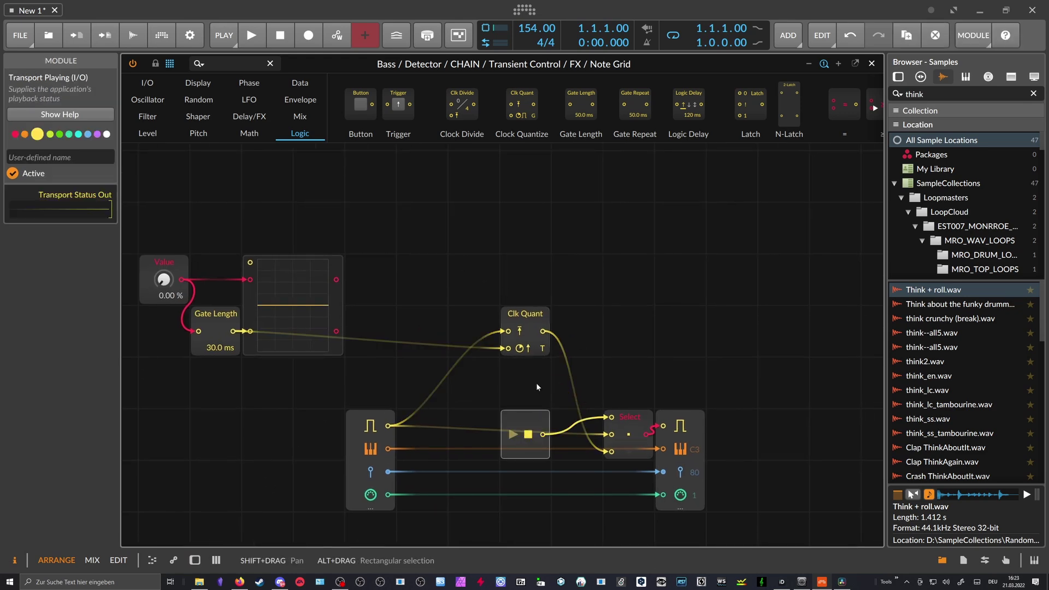
left_click(531, 319)
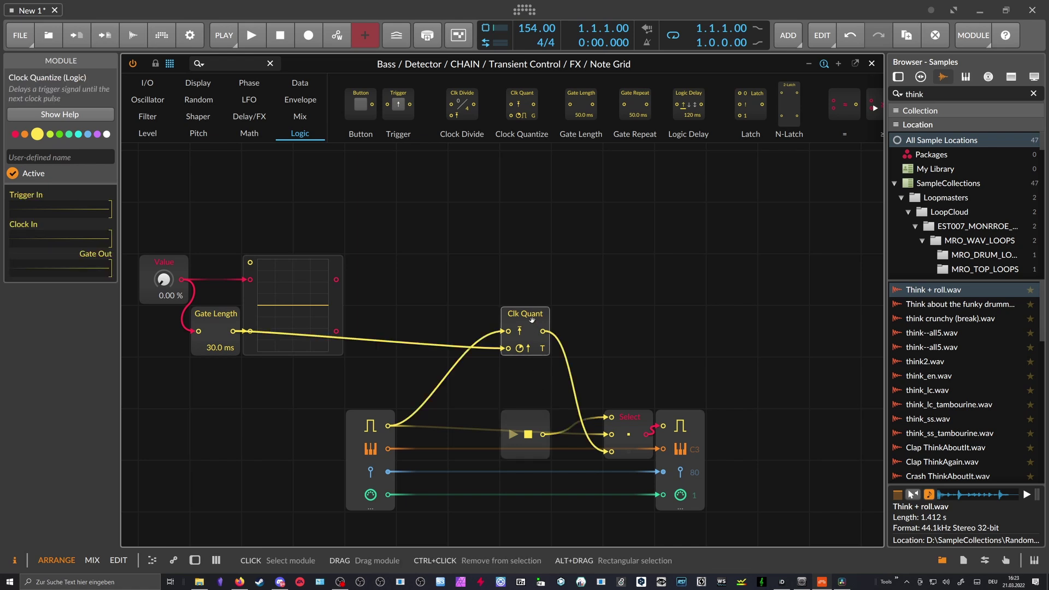
Step: Add a Latch module above the Select module and connect the Clock Quantize output to the Latch's set input
left_click(236, 66)
type("latch")
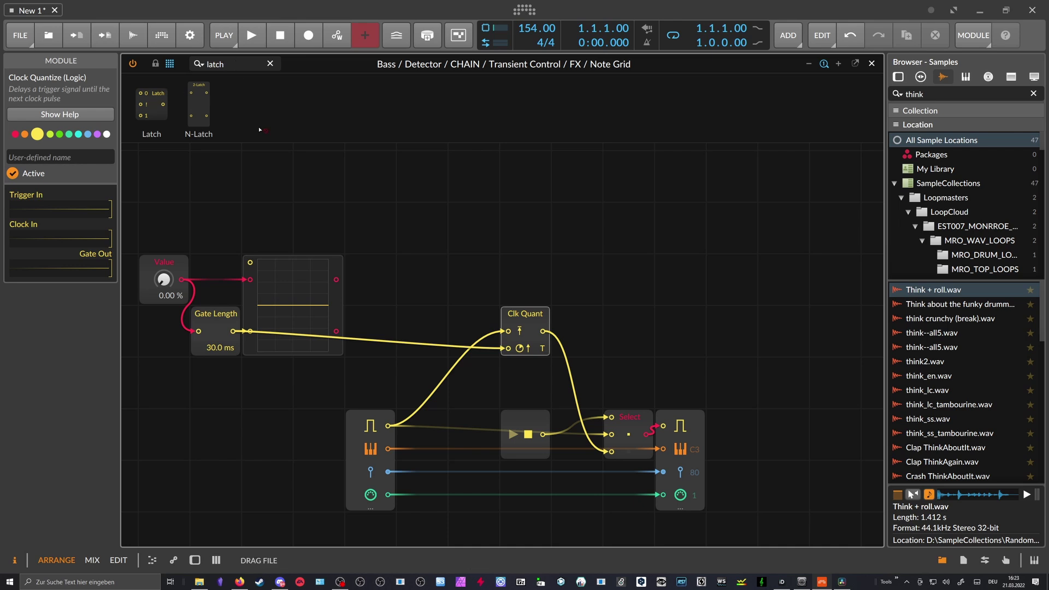
left_click_drag(151, 106, 620, 273)
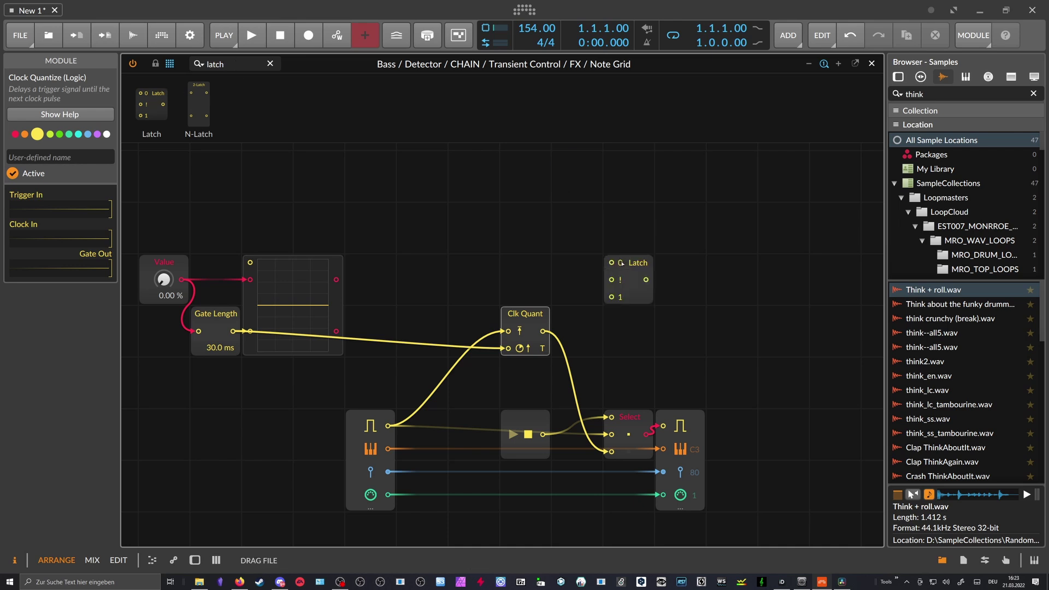
left_click(537, 323)
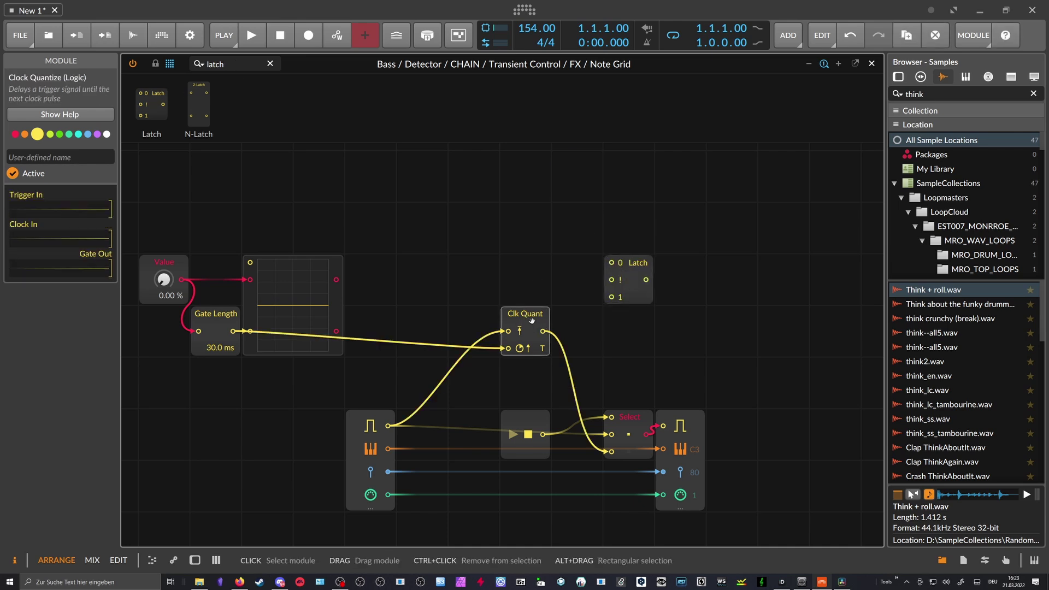
left_click_drag(542, 331, 608, 300)
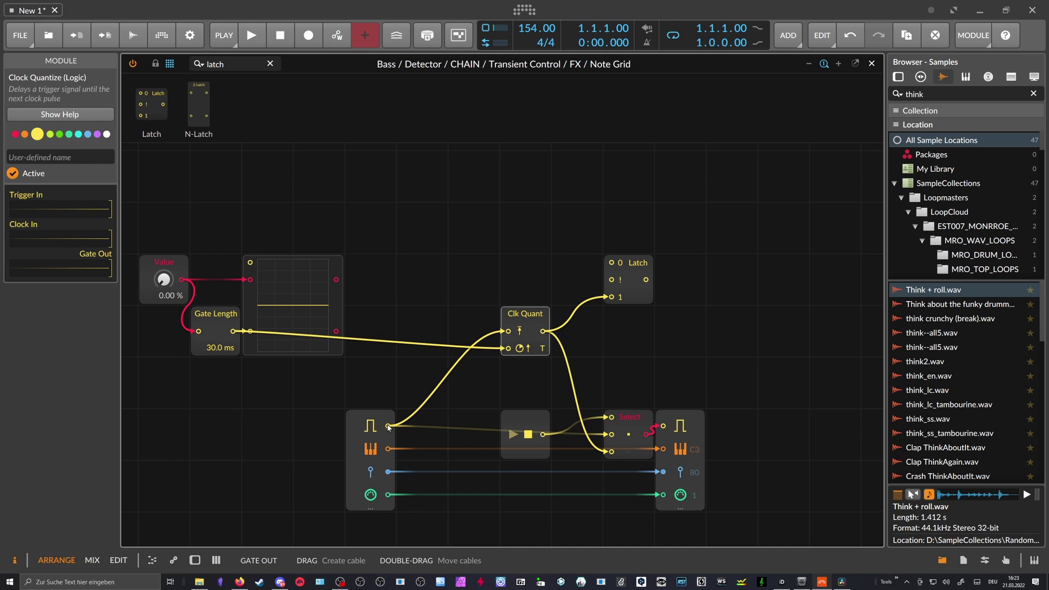
Step: Add an equals comparator from the Logic modules above Clock Quantize and connect the note input's gate output to its first input
left_click(369, 424)
left_click(219, 64)
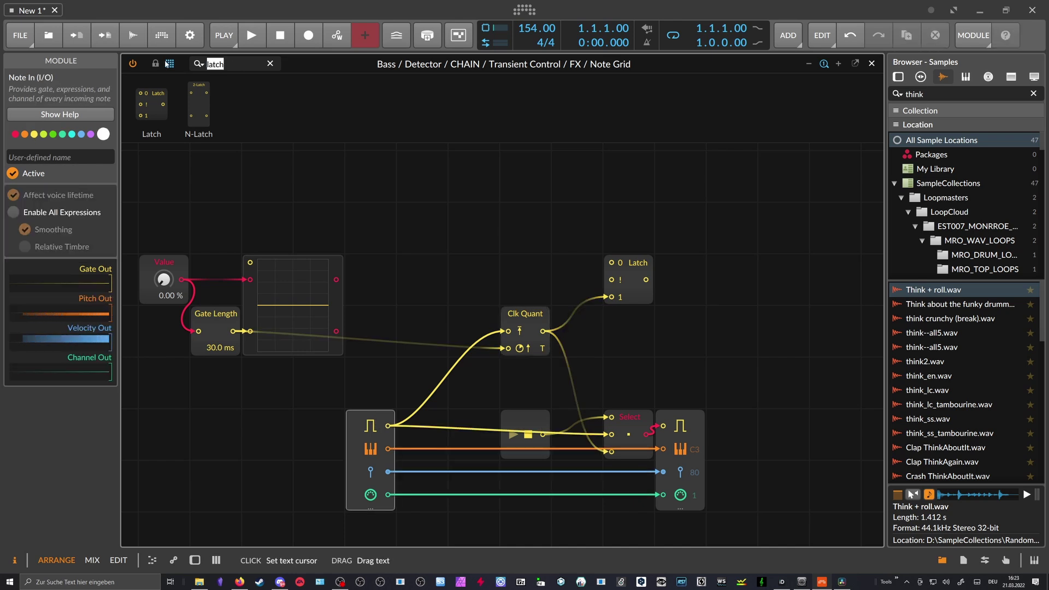
key("BackSpace")
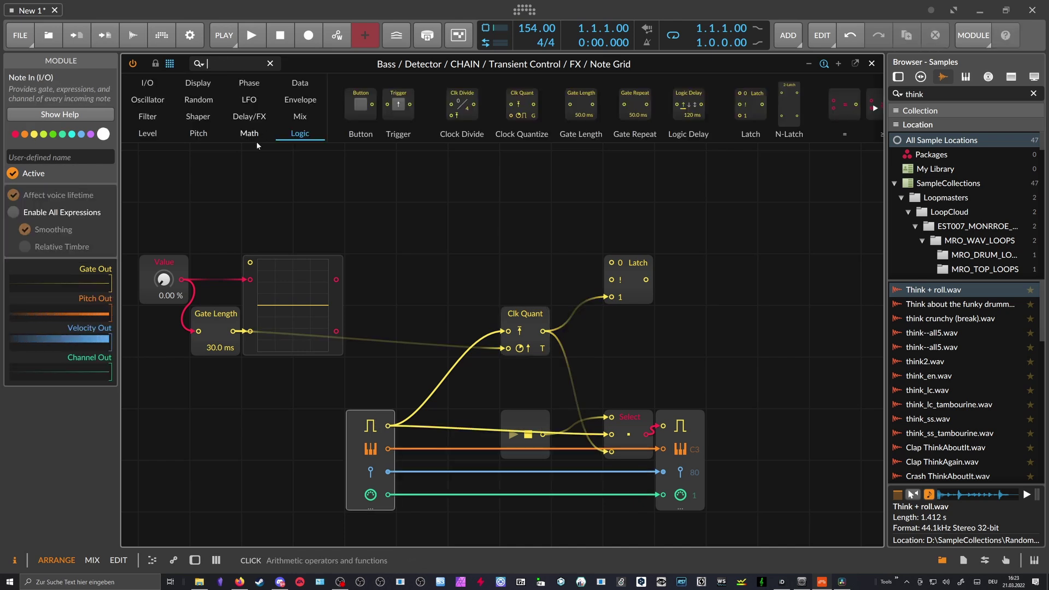
left_click_drag(845, 104, 524, 227)
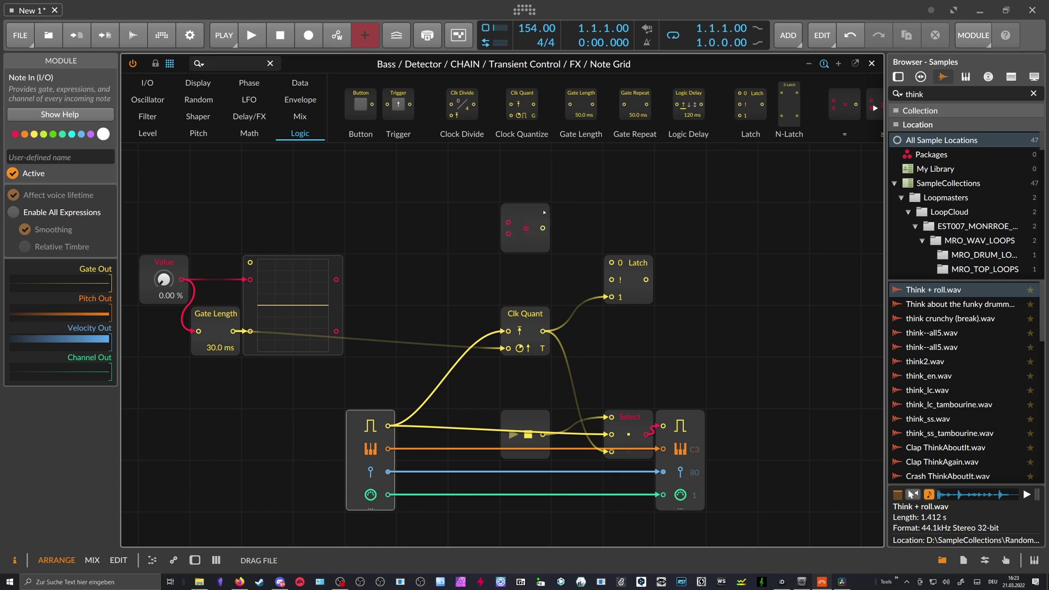
left_click_drag(387, 425, 473, 216)
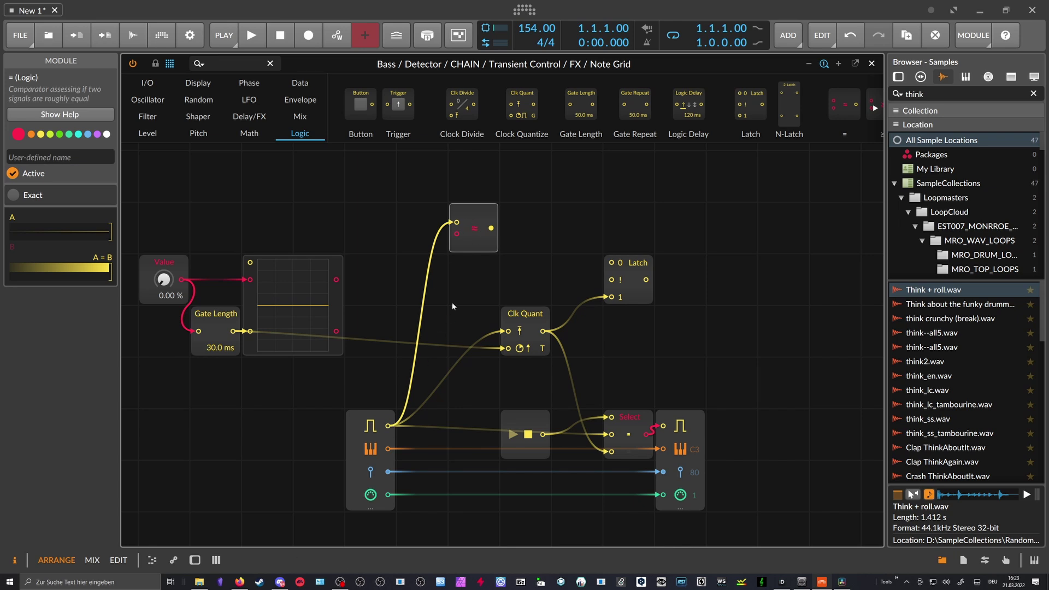
left_click(371, 432)
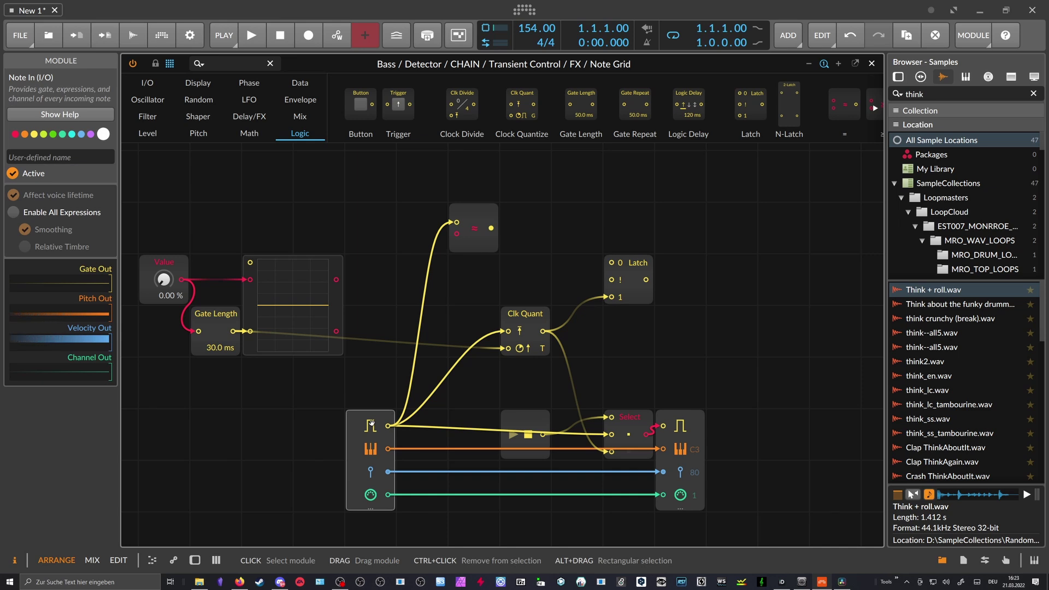
left_click(492, 232)
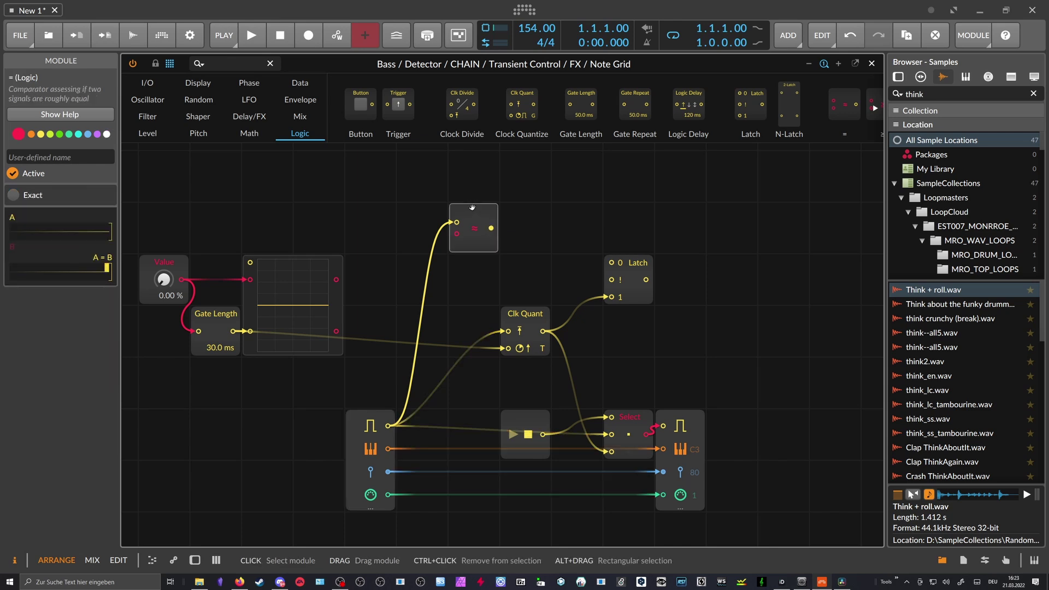
Step: Add a Gate Repeat module after the equals comparator, set its repeat rate to 5.00 ms and connect it to the Latch's reset input
left_click(202, 64)
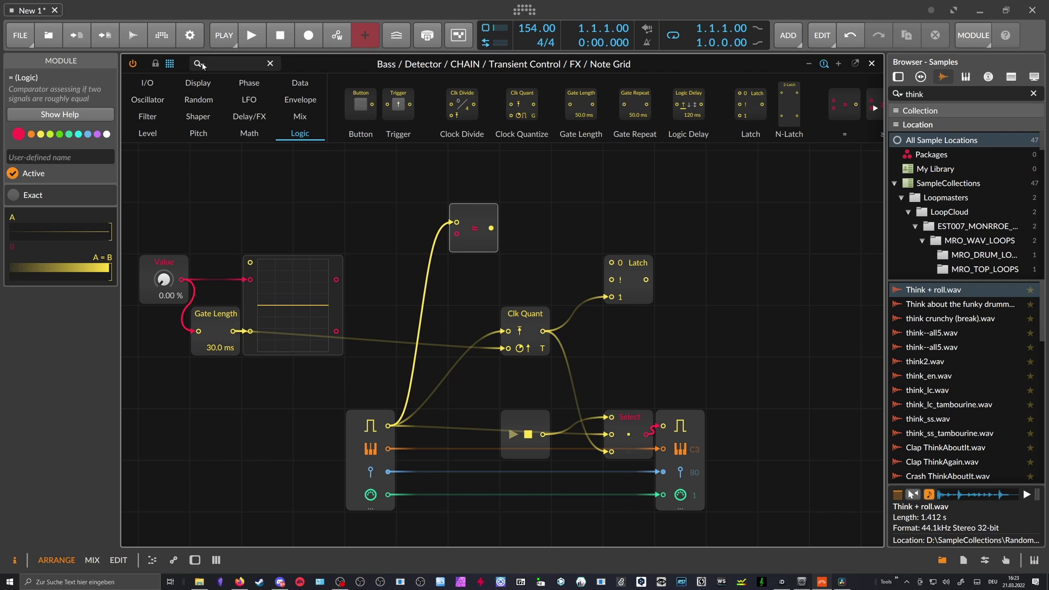
type("repe")
key("Return")
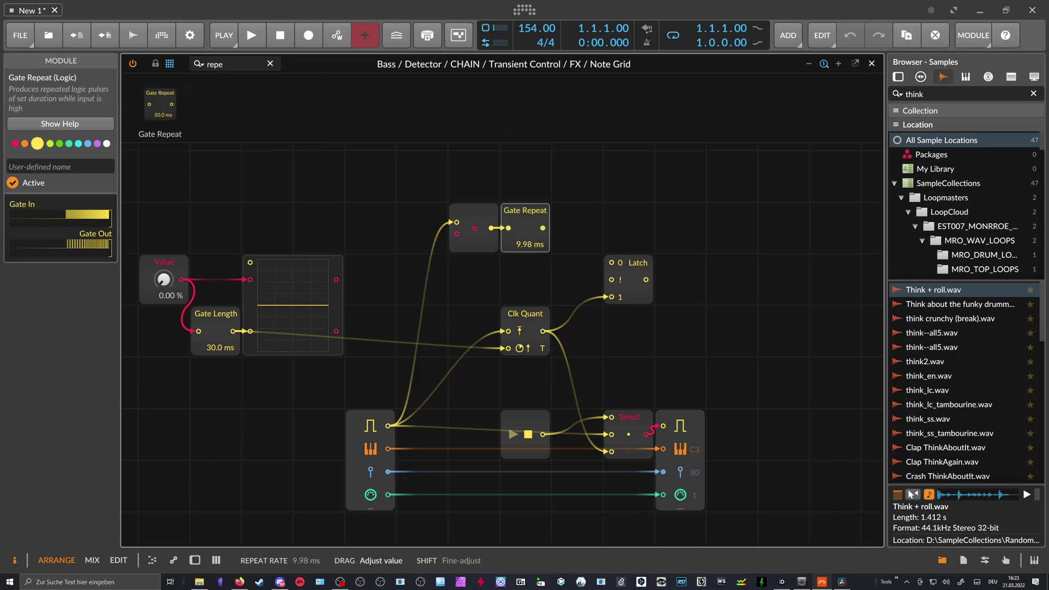
double_click(527, 244)
key("Return")
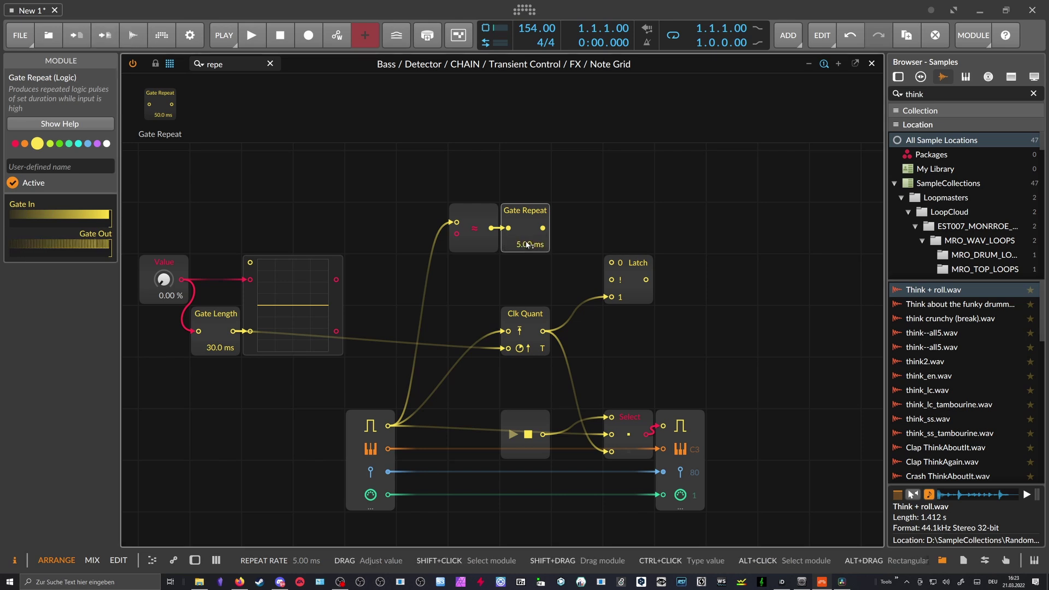
left_click_drag(542, 227, 611, 263)
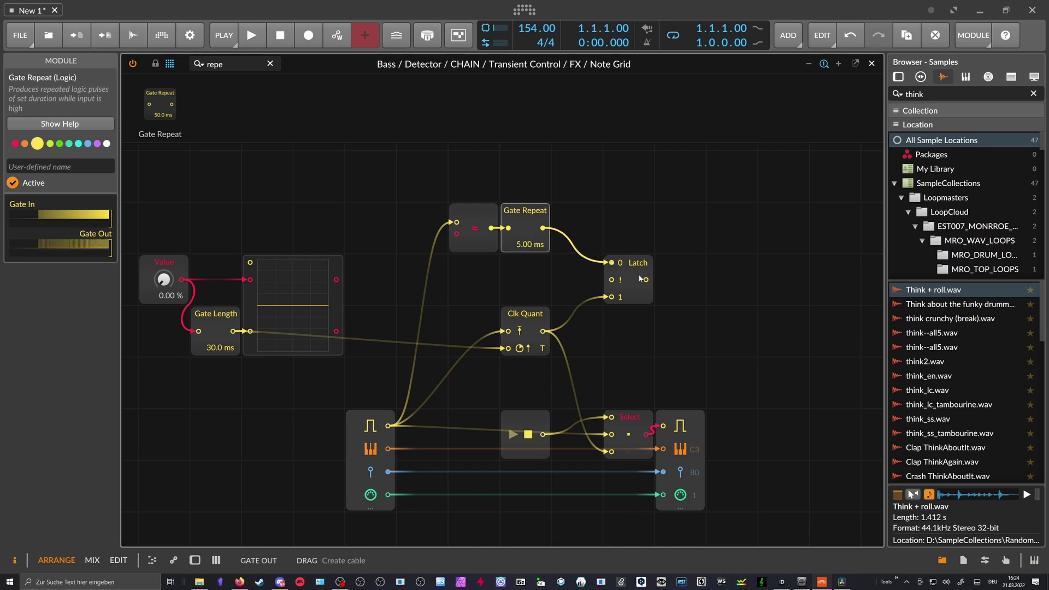
Step: Connect the Latch output to the Select module's last input in place of Clock Quantize and close the Note Grid
left_click(533, 317)
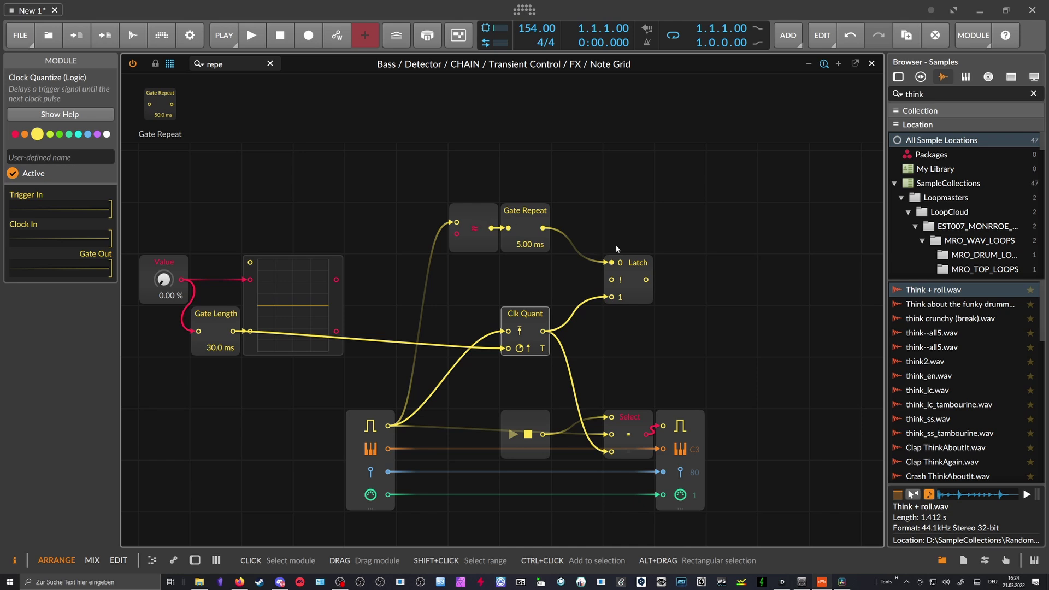
left_click_drag(646, 280, 611, 451)
left_click(715, 263)
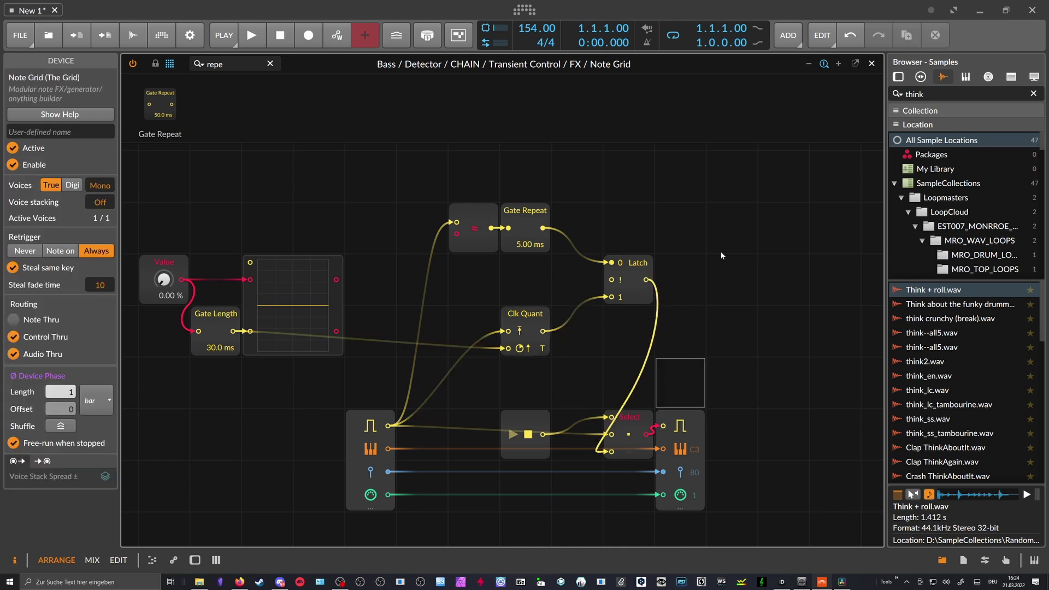
left_click(872, 63)
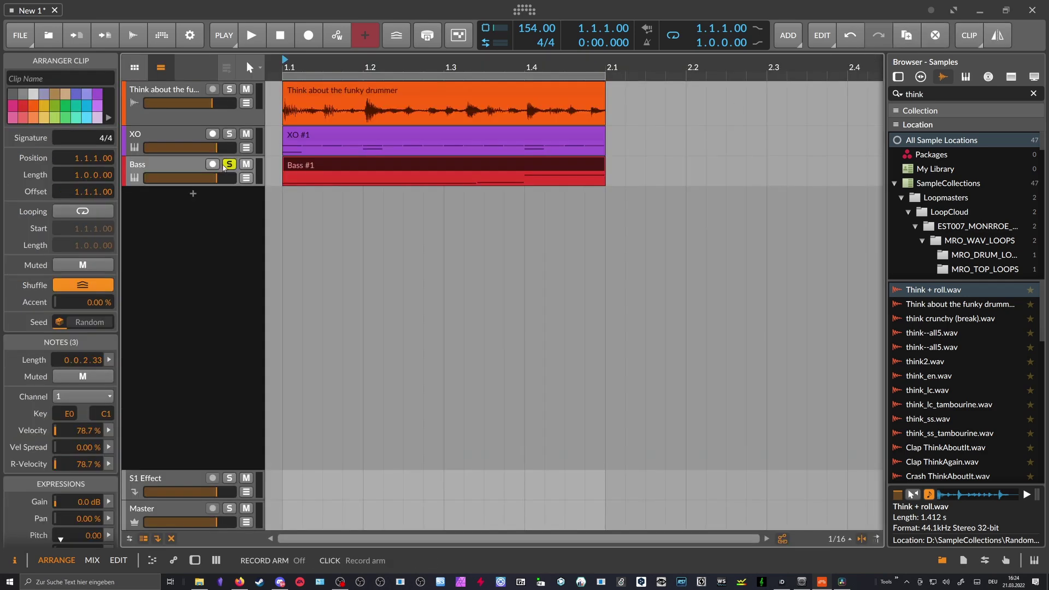
Step: Play the soloed Bass track with its devices shown and the Detector chain collapsed, soloing the drum loop alongside it
left_click(182, 162)
key("space")
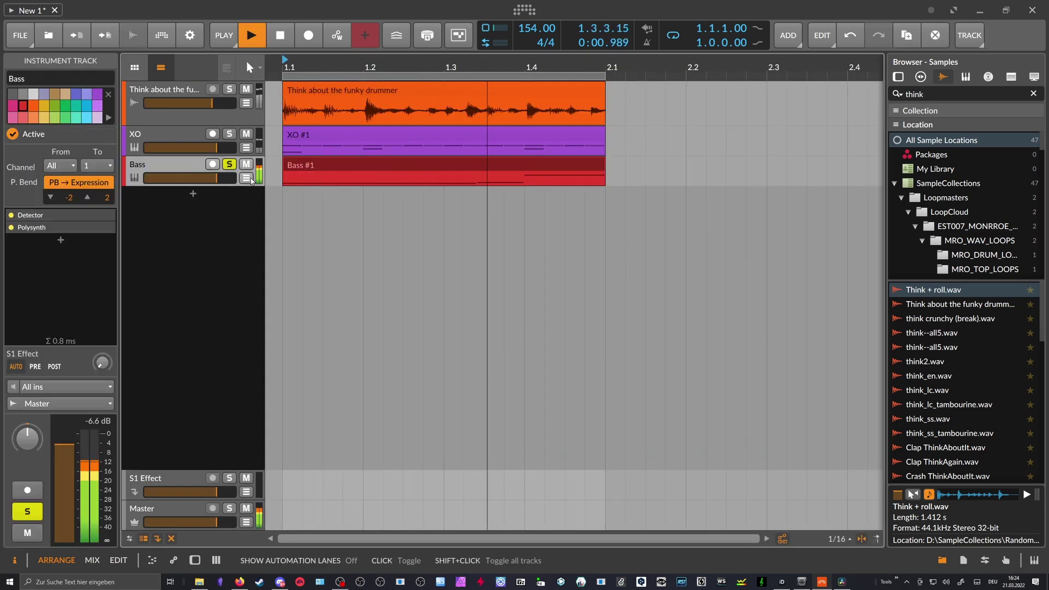
double_click(192, 167)
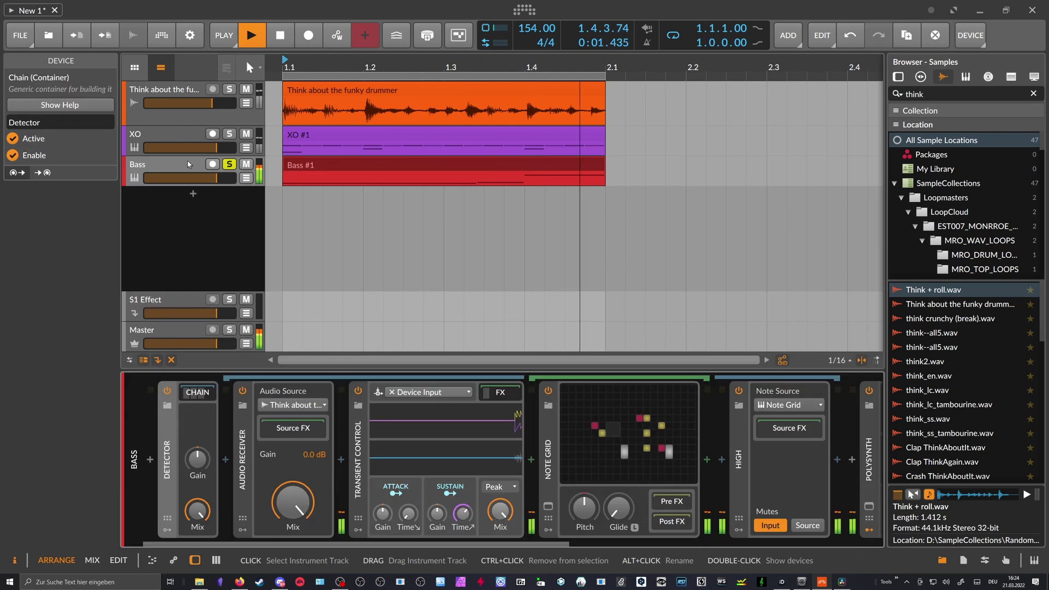
left_click(198, 392)
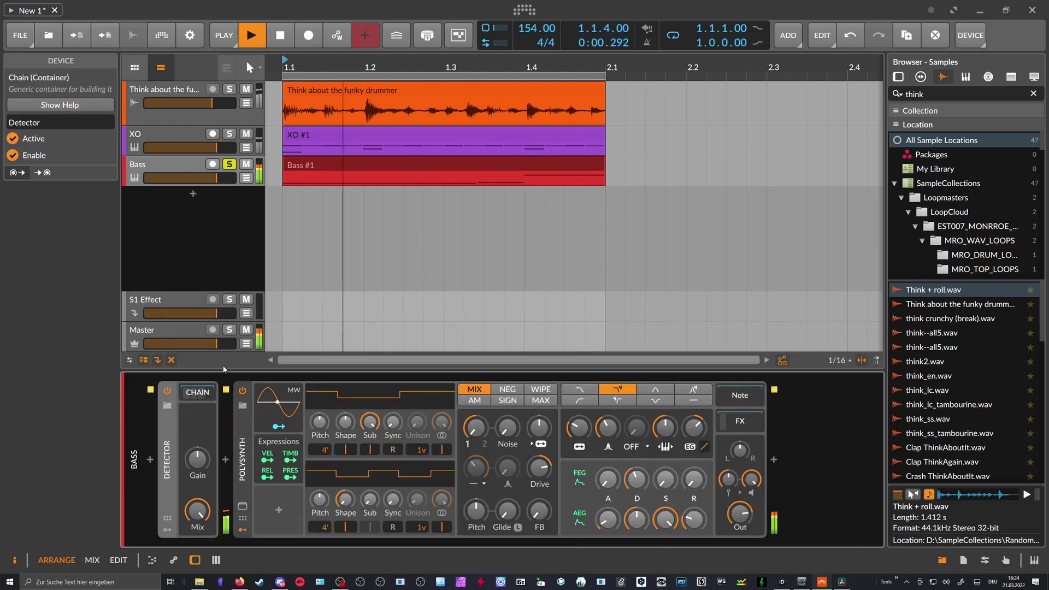
left_click(228, 89)
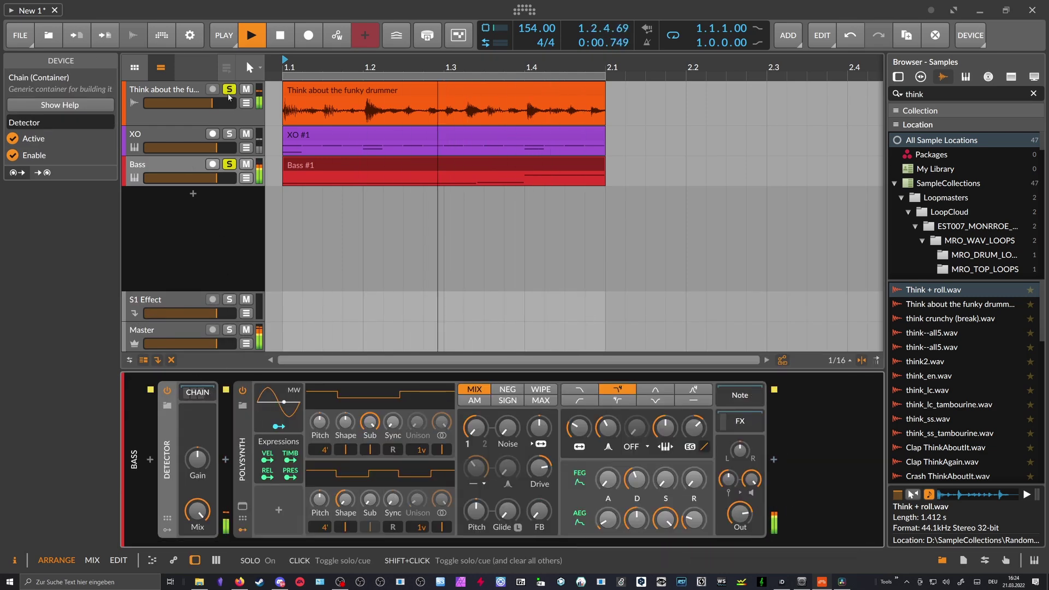
key("space")
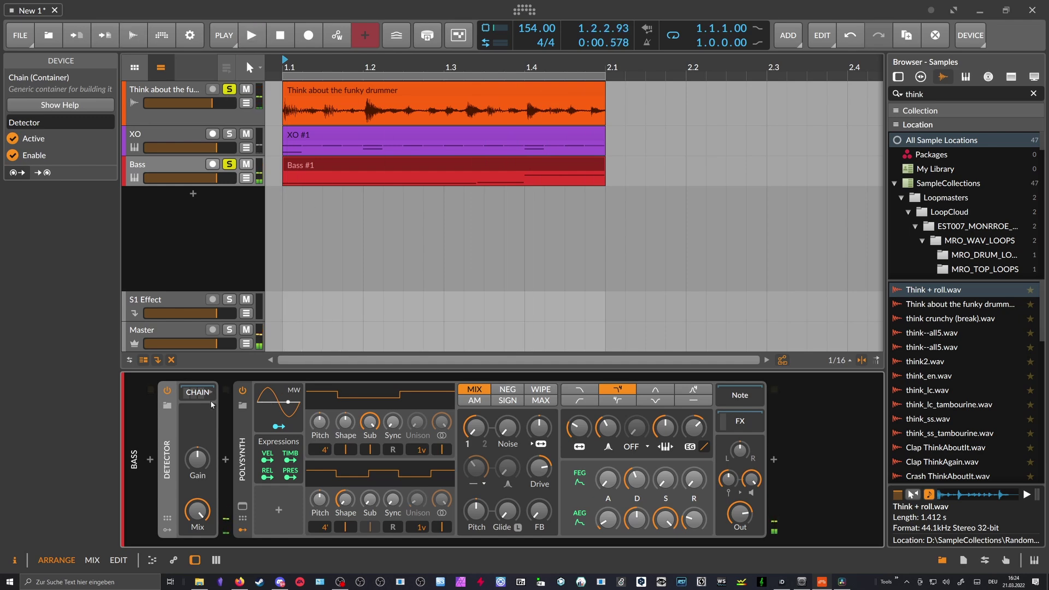
left_click(197, 392)
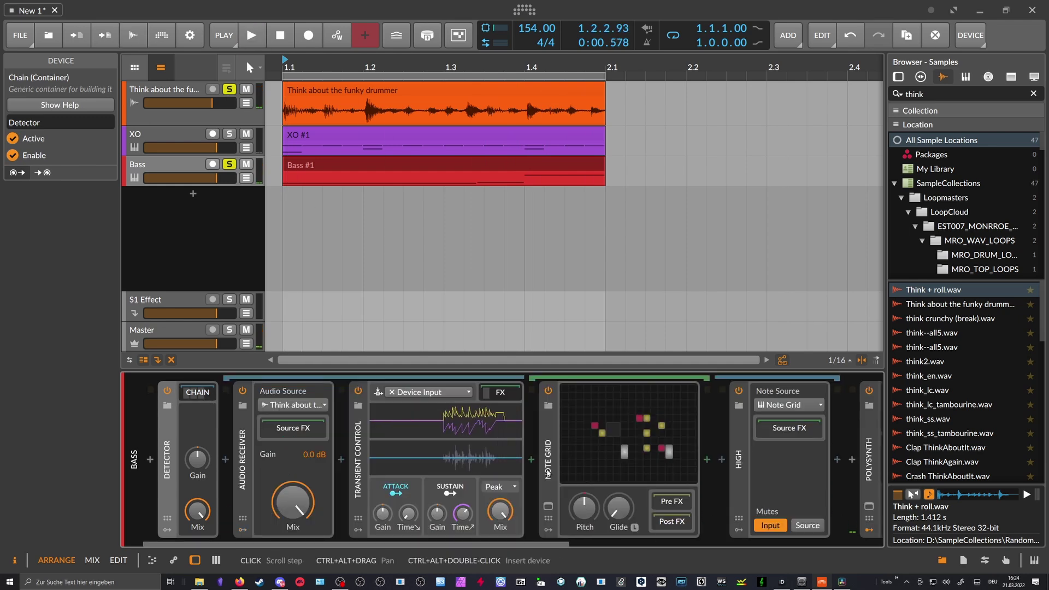
left_click(502, 396)
left_click(208, 394)
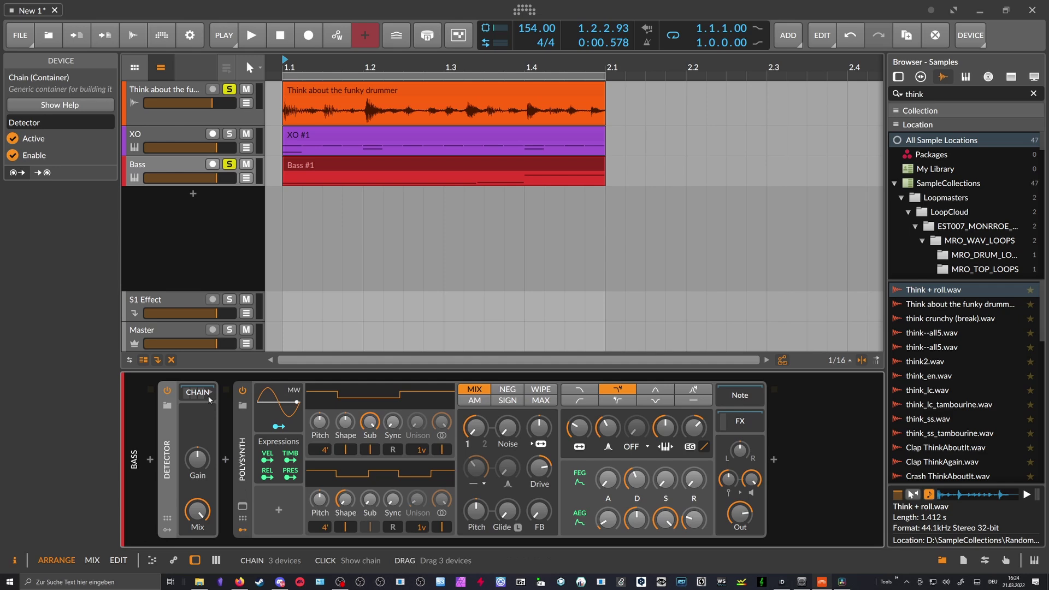
Step: Insert a Note Repeats device in front of the Detector chain on the Bass track
left_click(151, 460)
type("no")
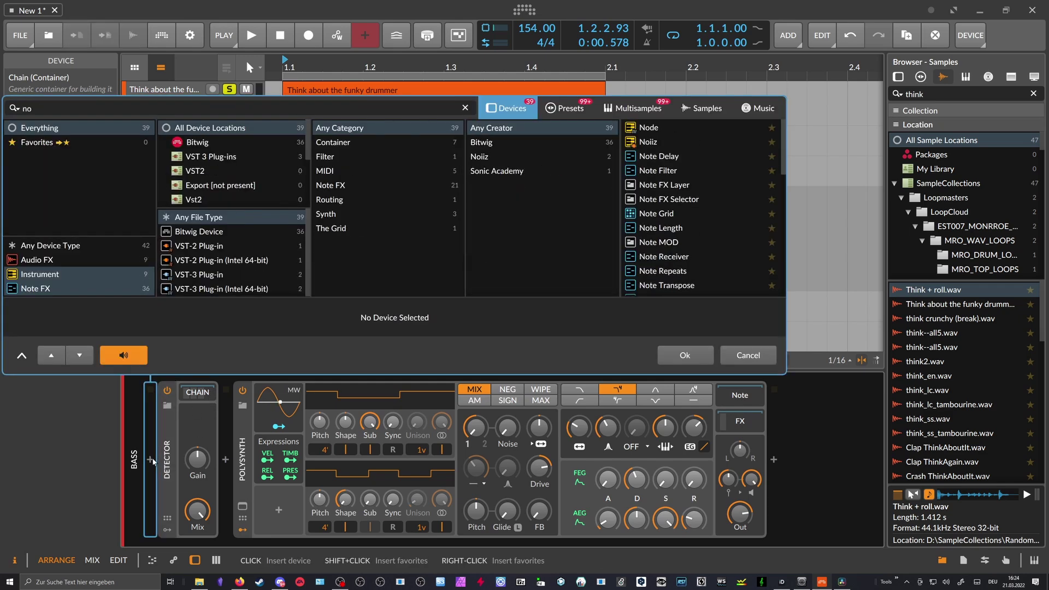
type("te repea")
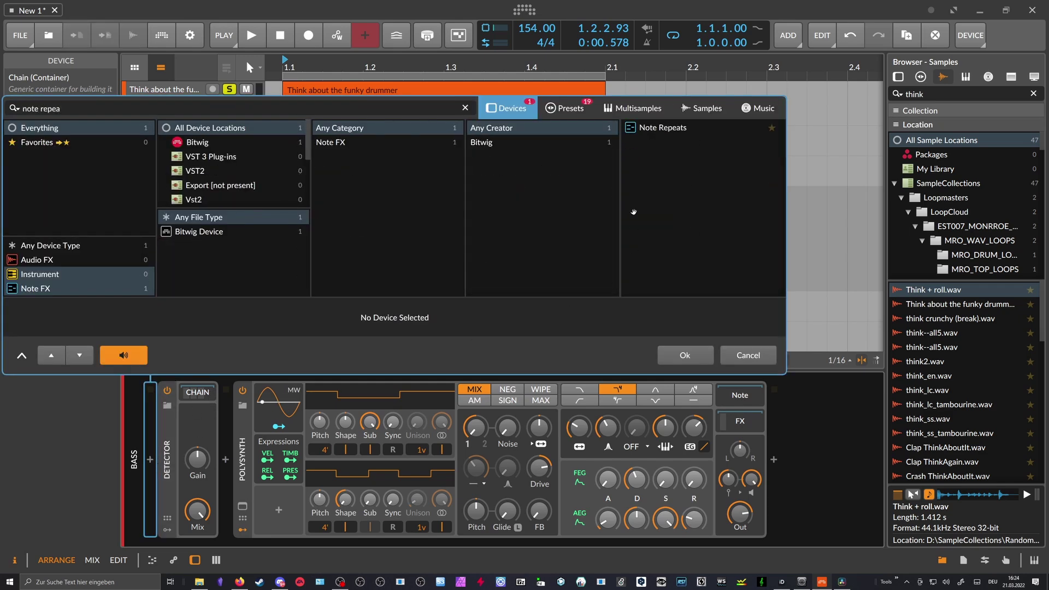
double_click(658, 129)
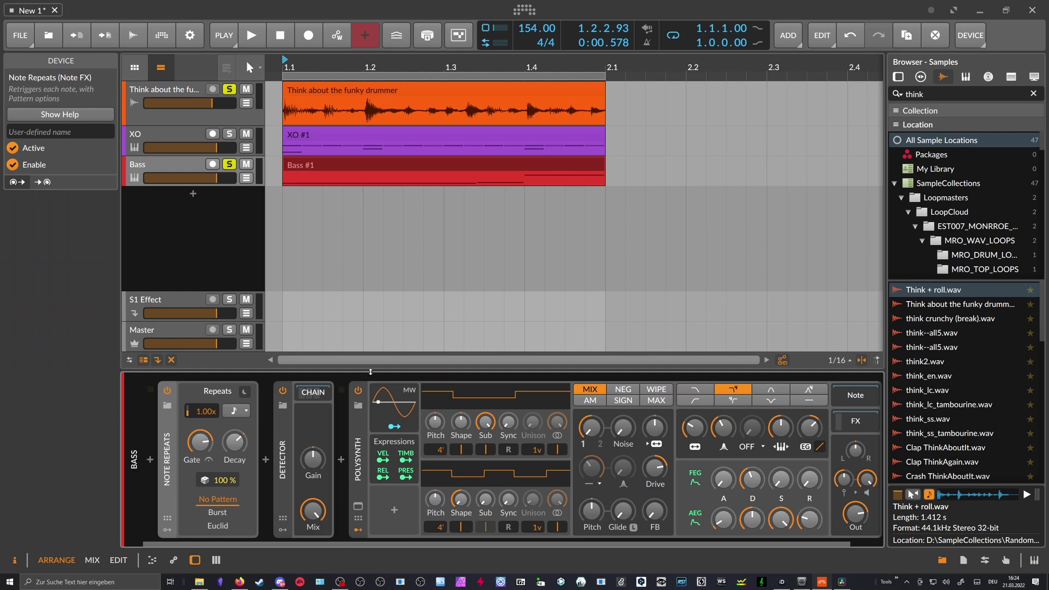
Step: Bypass the Detector chain, unsolo the drum loop and play the bass with the Note Repeats rate at 1.22x
left_click(282, 390)
left_click(229, 92)
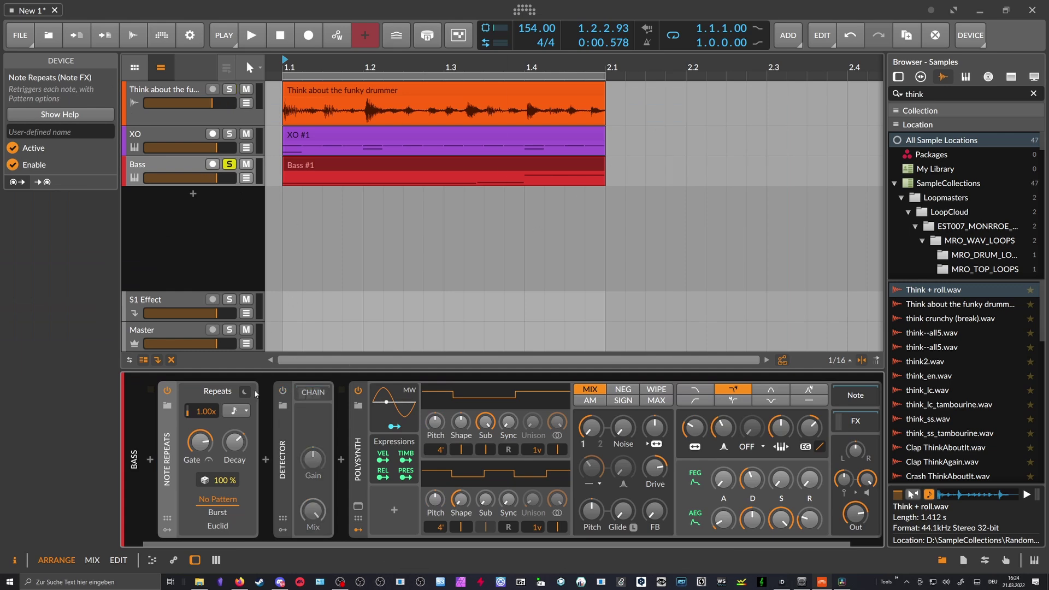
key("space")
left_click_drag(201, 410, 201, 400)
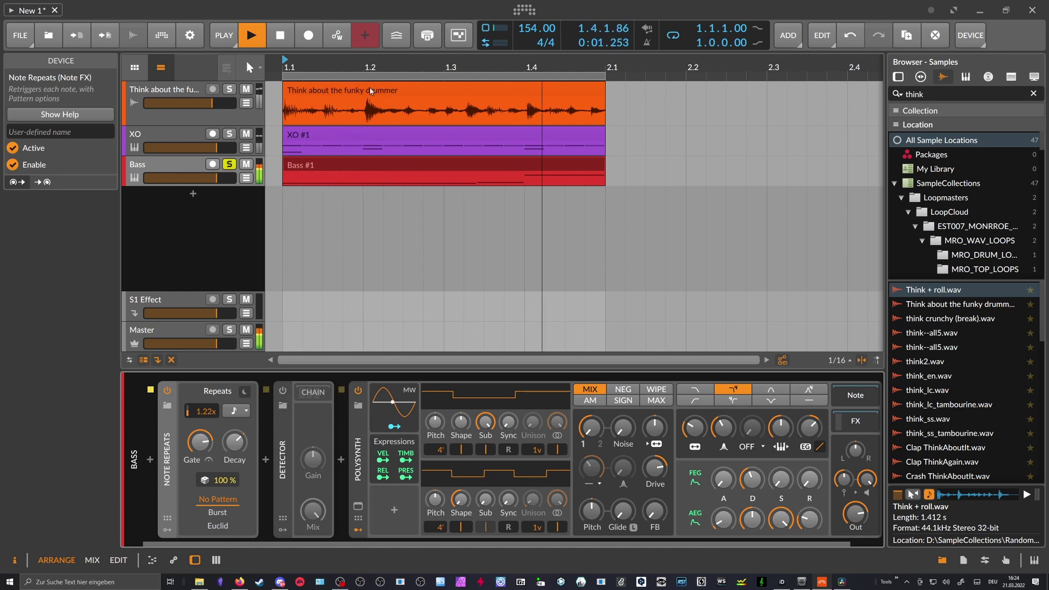
Step: Re-enable the Detector chain, unsolo the Bass track and set the Note Repeats rate to 1.56x during playback
left_click(283, 391)
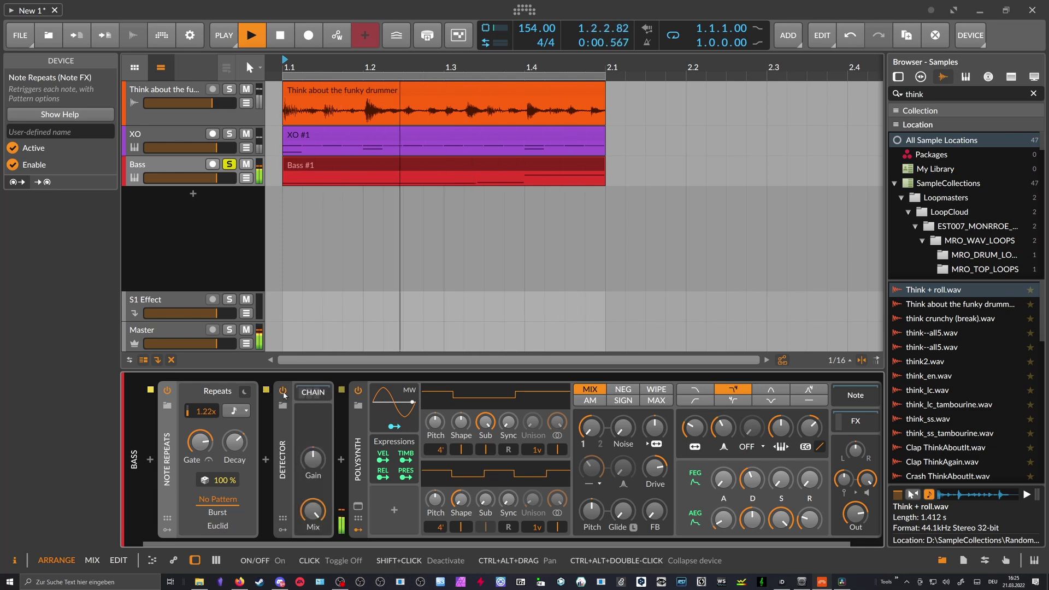
mouse_move(206, 411)
left_mouse_down()
mouse_move(206, 433)
mouse_move(205, 393)
left_mouse_up()
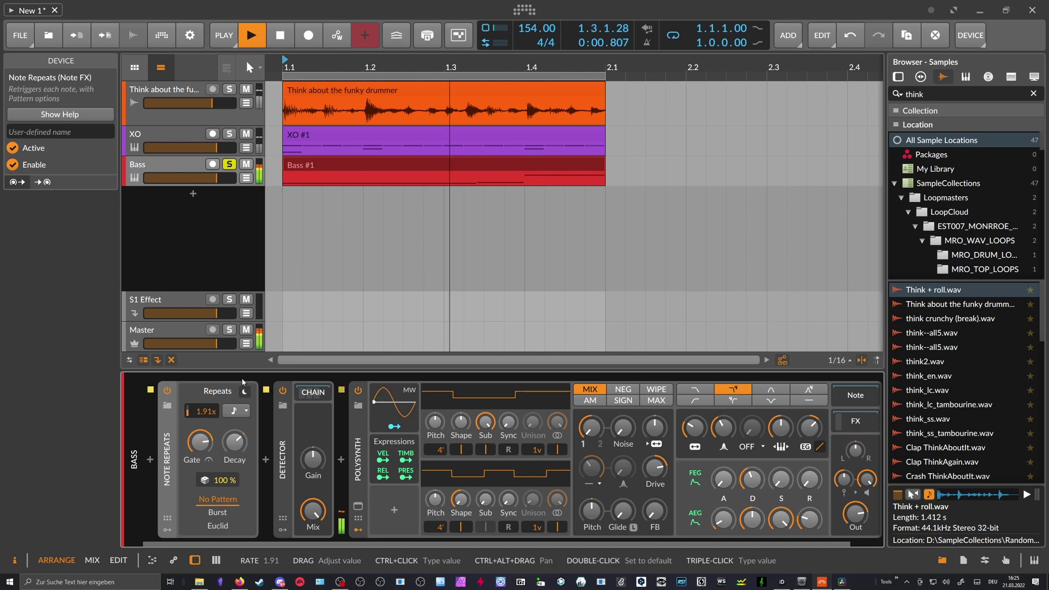
left_click(230, 165)
left_click_drag(206, 411, 206, 435)
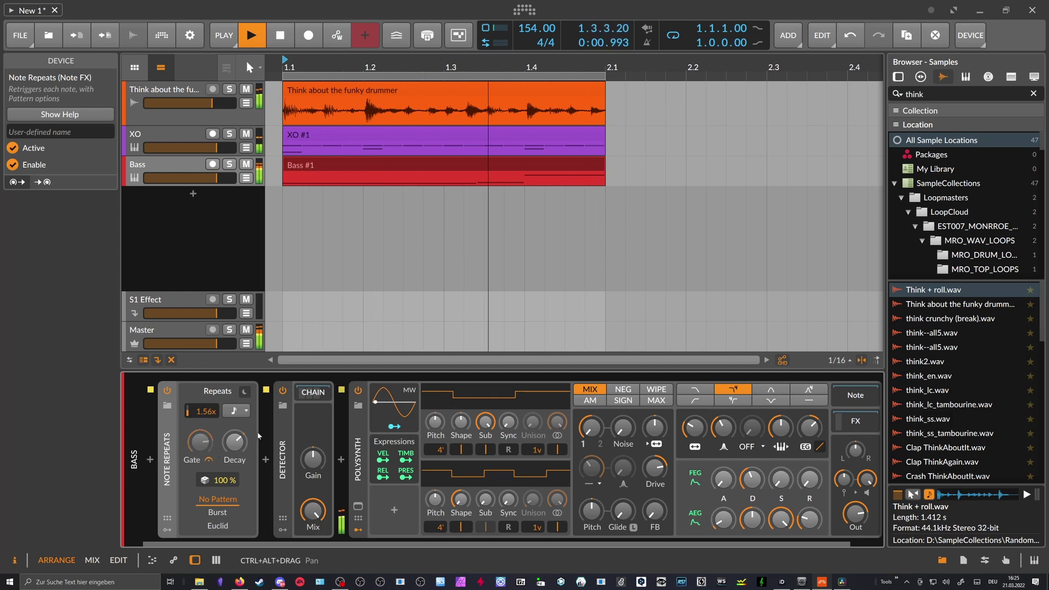
Step: Shorten the Polysynth's filter envelope decay, raise its filter envelope amount and stop playback
left_click_drag(355, 544, 388, 544)
left_click_drag(717, 479, 717, 487)
left_click_drag(775, 427, 774, 418)
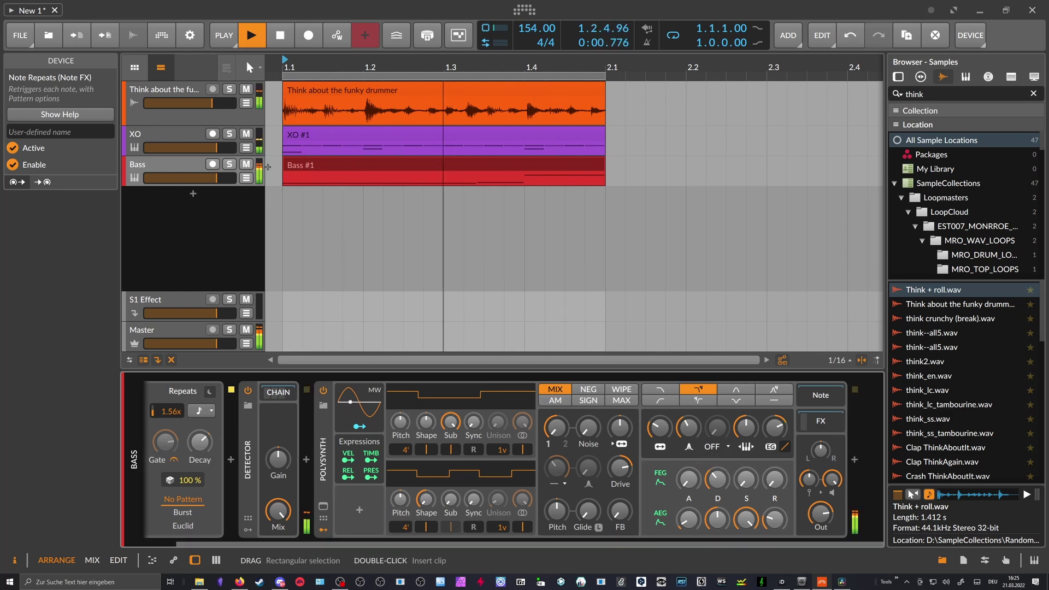
key("space")
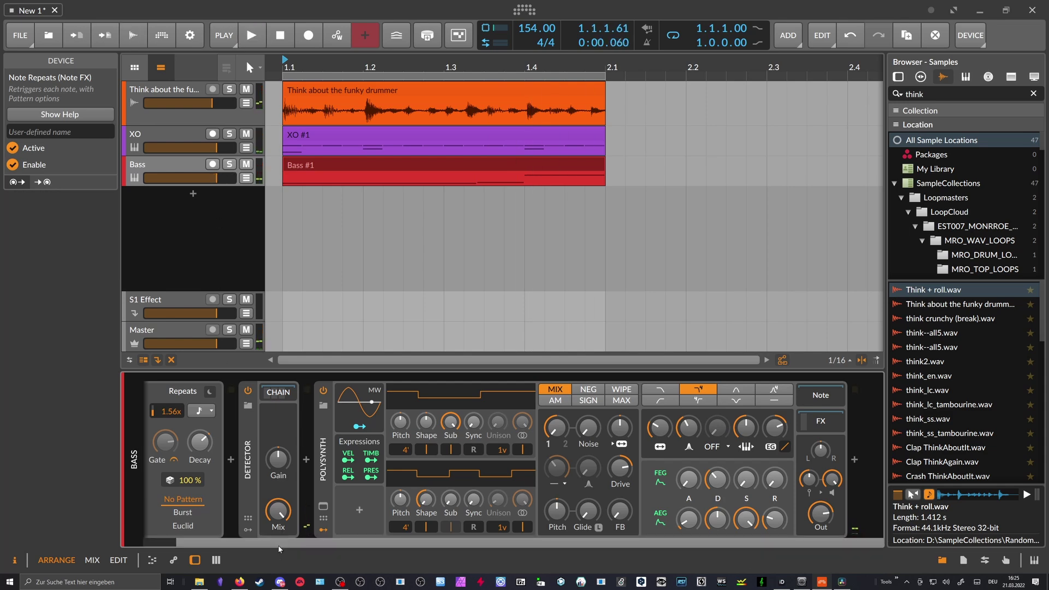
scroll(209, 460, "left", 1)
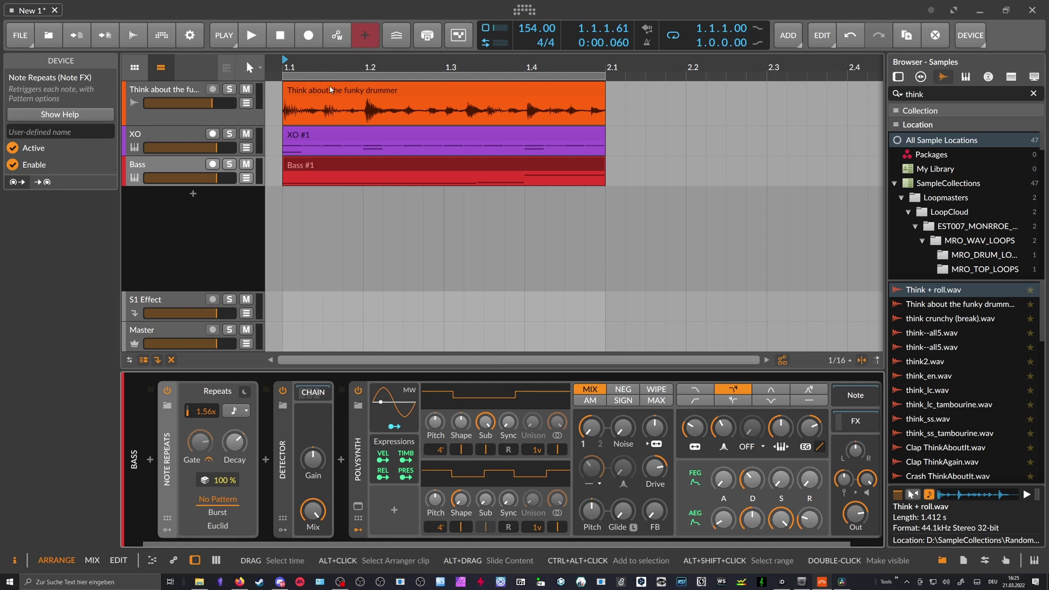
Step: Insert a Note Delay device between the Detector chain and the Polysynth on the Bass track
left_click(294, 93)
left_click(299, 159)
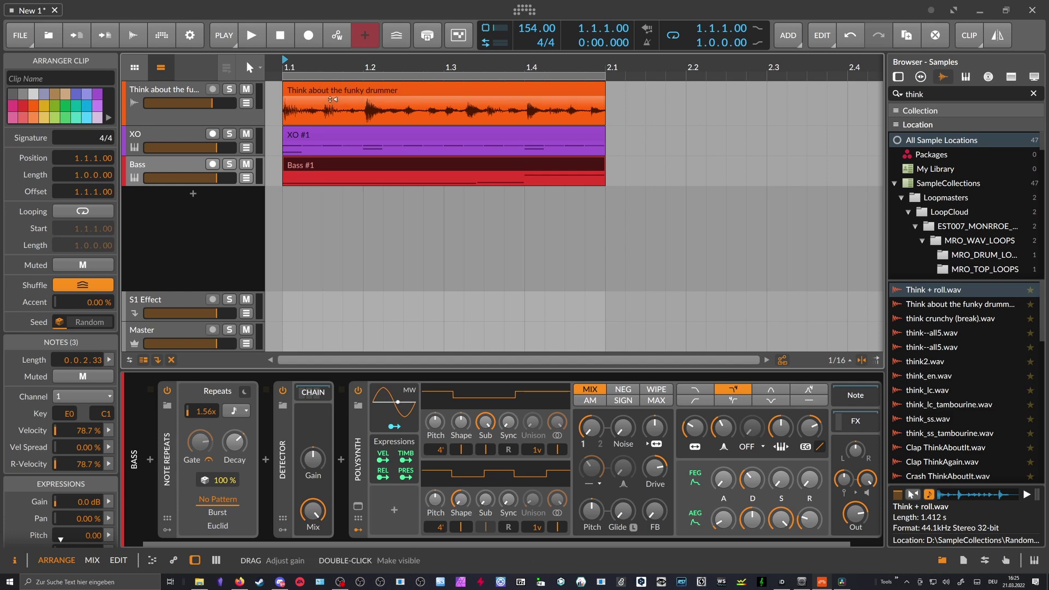
left_click(340, 459)
type("delay")
key("Down")
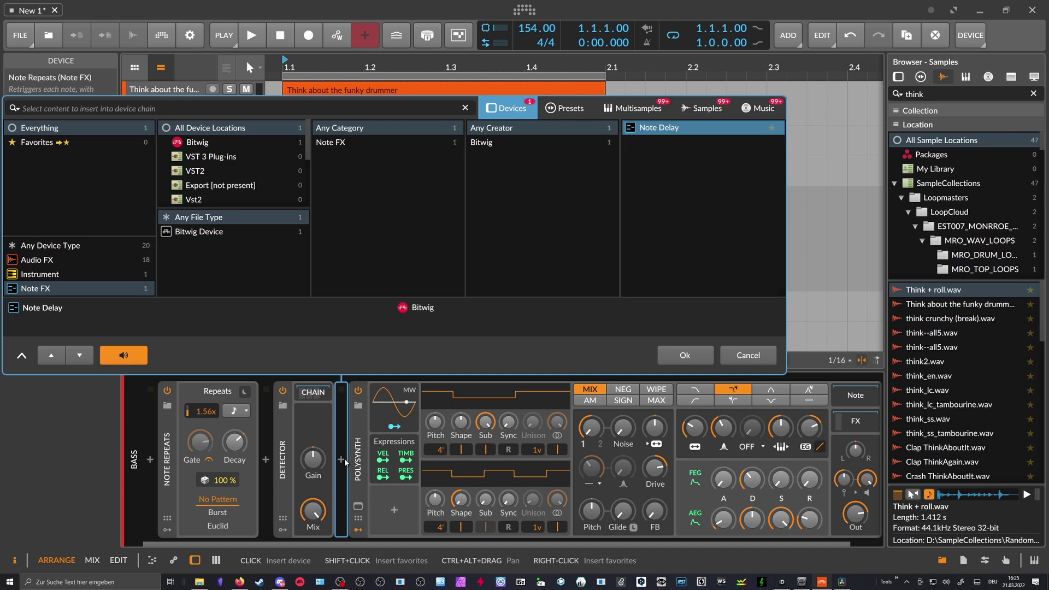
key("Return")
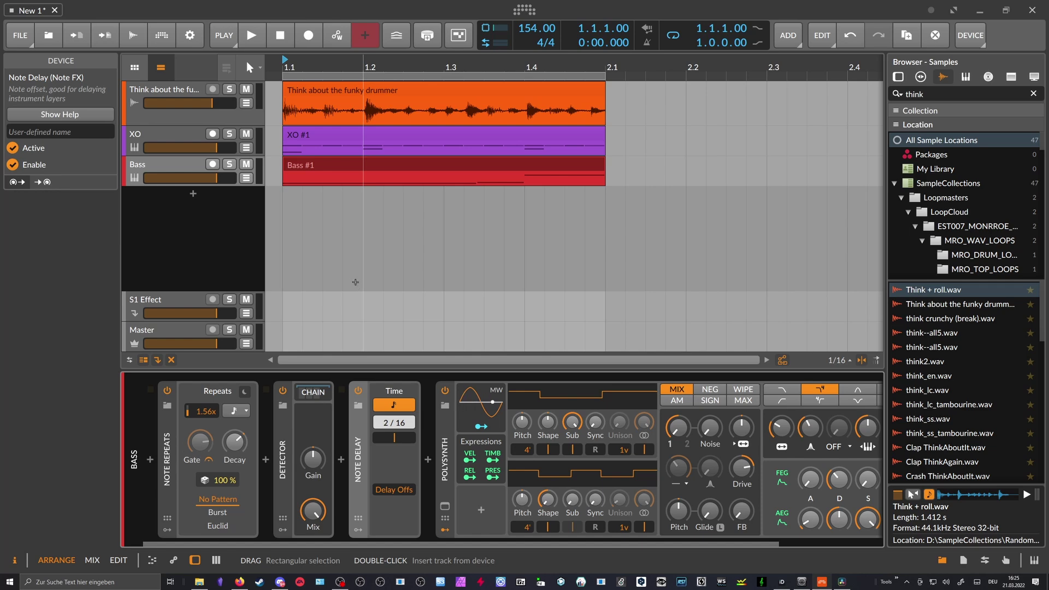
Step: Start playback and adjust the Polysynth's filter cutoff while listening to the bass
key("space")
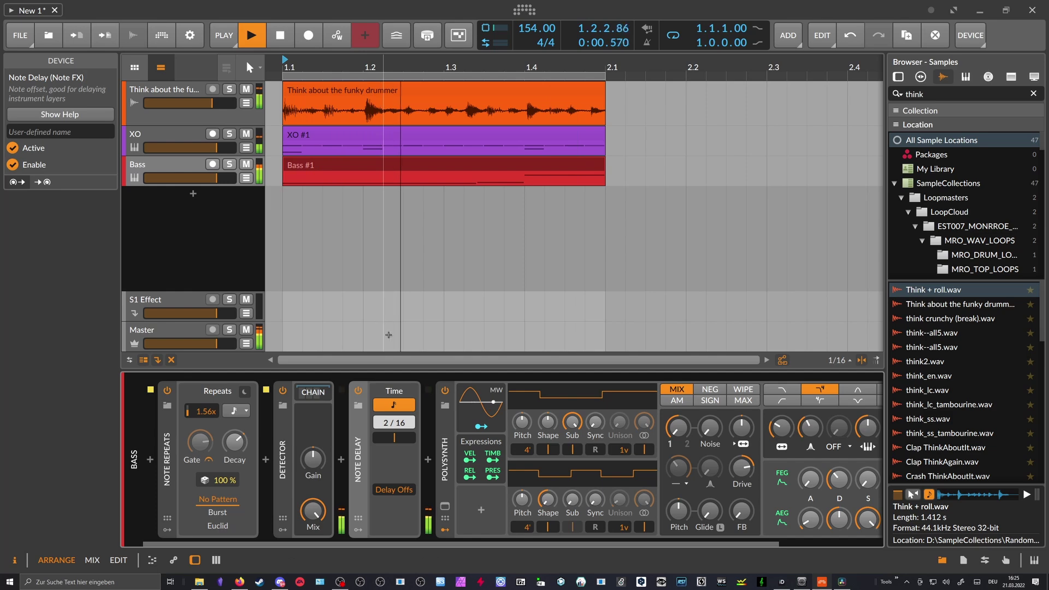
left_click_drag(467, 545, 572, 545)
left_click_drag(659, 428, 659, 412)
mouse_move(404, 449)
left_mouse_down()
mouse_move(405, 465)
mouse_move(405, 449)
left_mouse_up()
left_click_drag(659, 428, 660, 432)
Step: Try a Note Delay time of 4/16, stop playback and remove the Note Delay device from the Bass track
left_click_drag(276, 423, 278, 420)
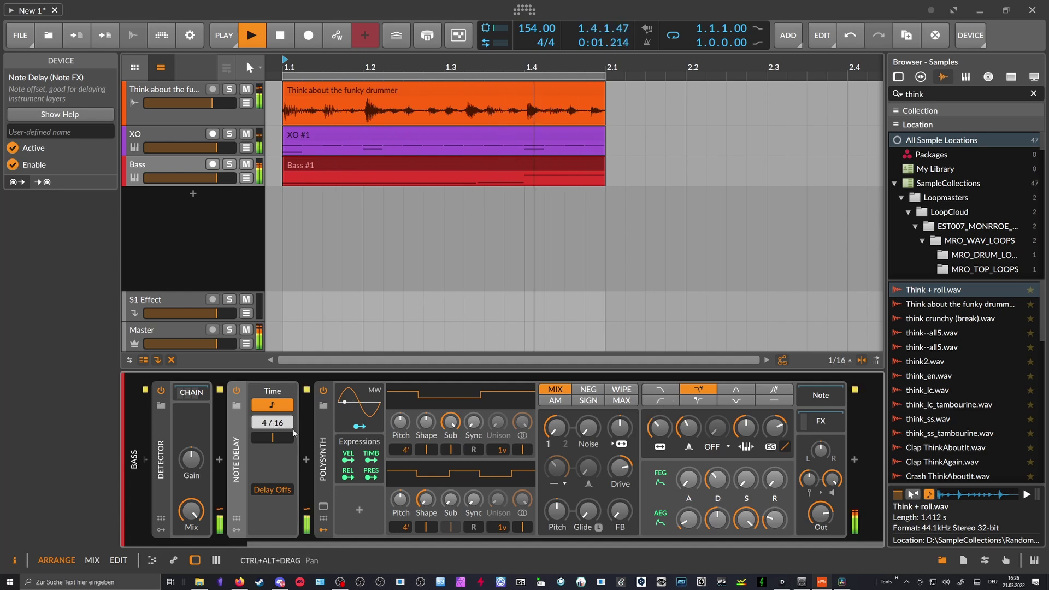
key("space")
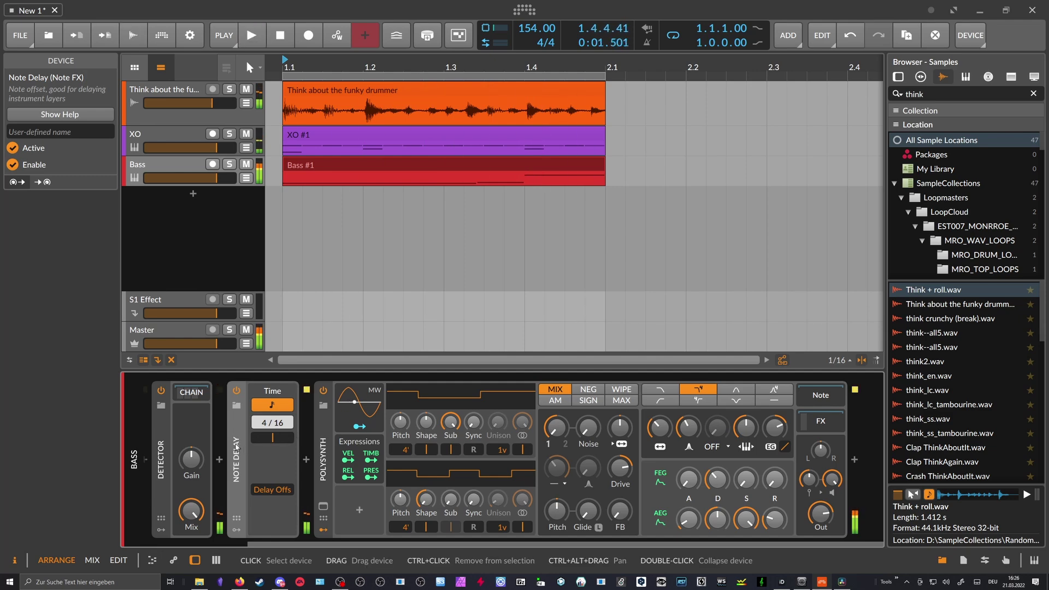
key("Delete")
left_click_drag(253, 544, 203, 543)
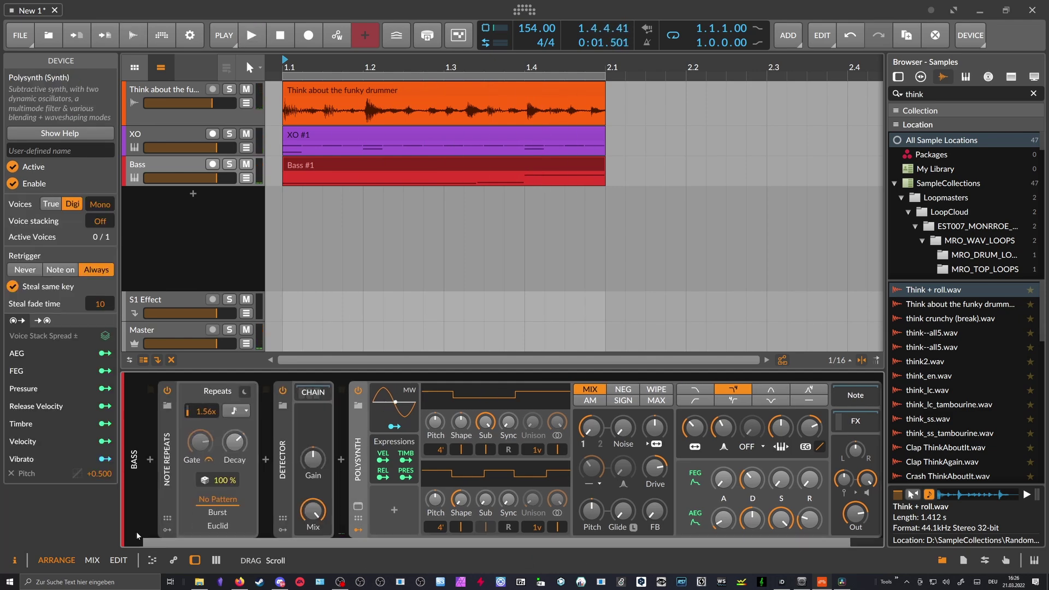